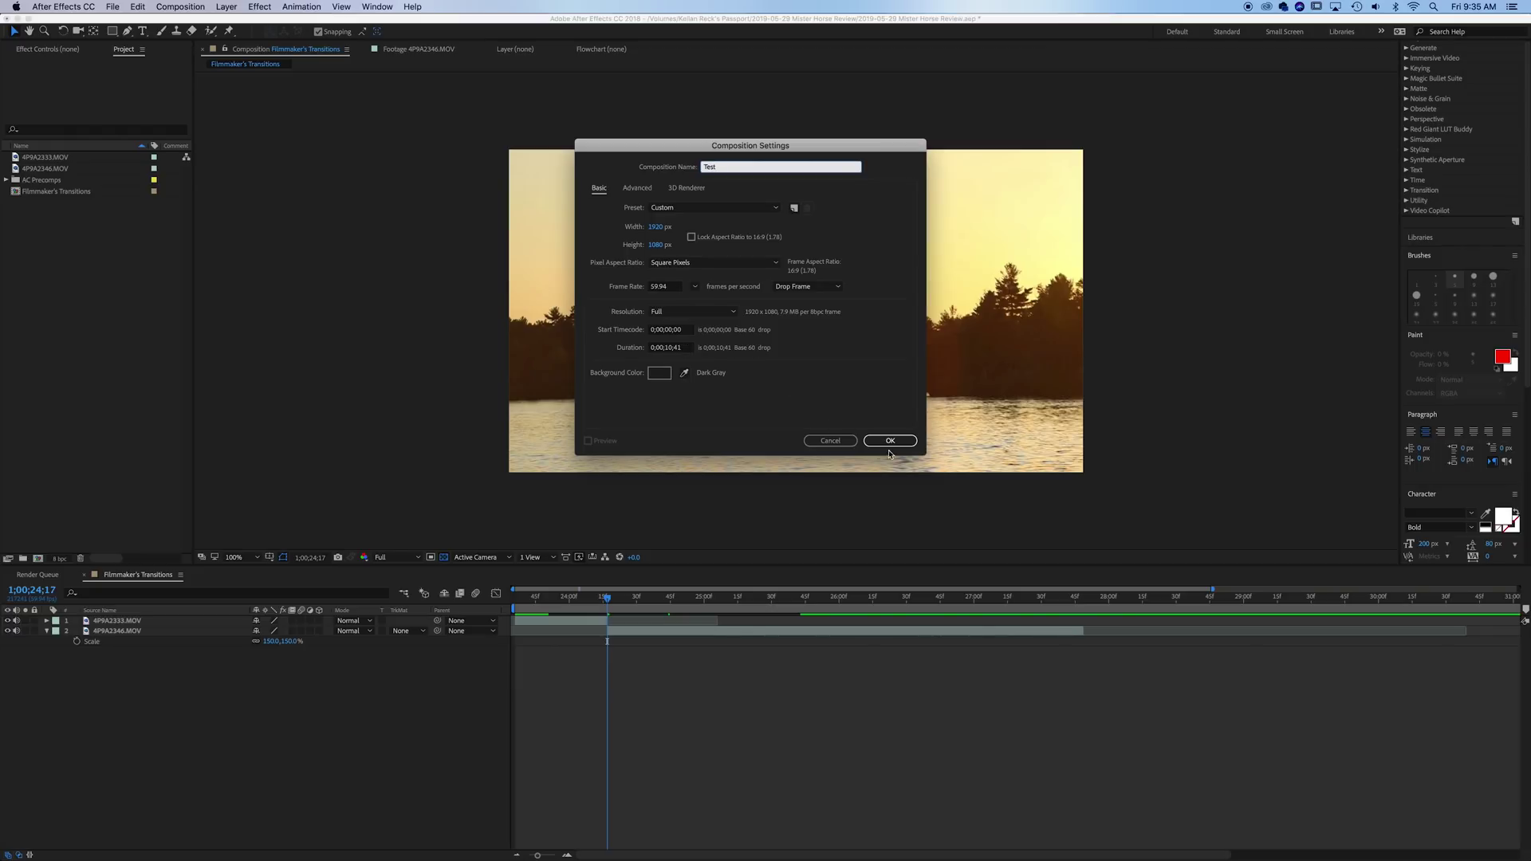
- Create the Test composition at 23.976 fps and hide the transparency grid
left_click(695, 286)
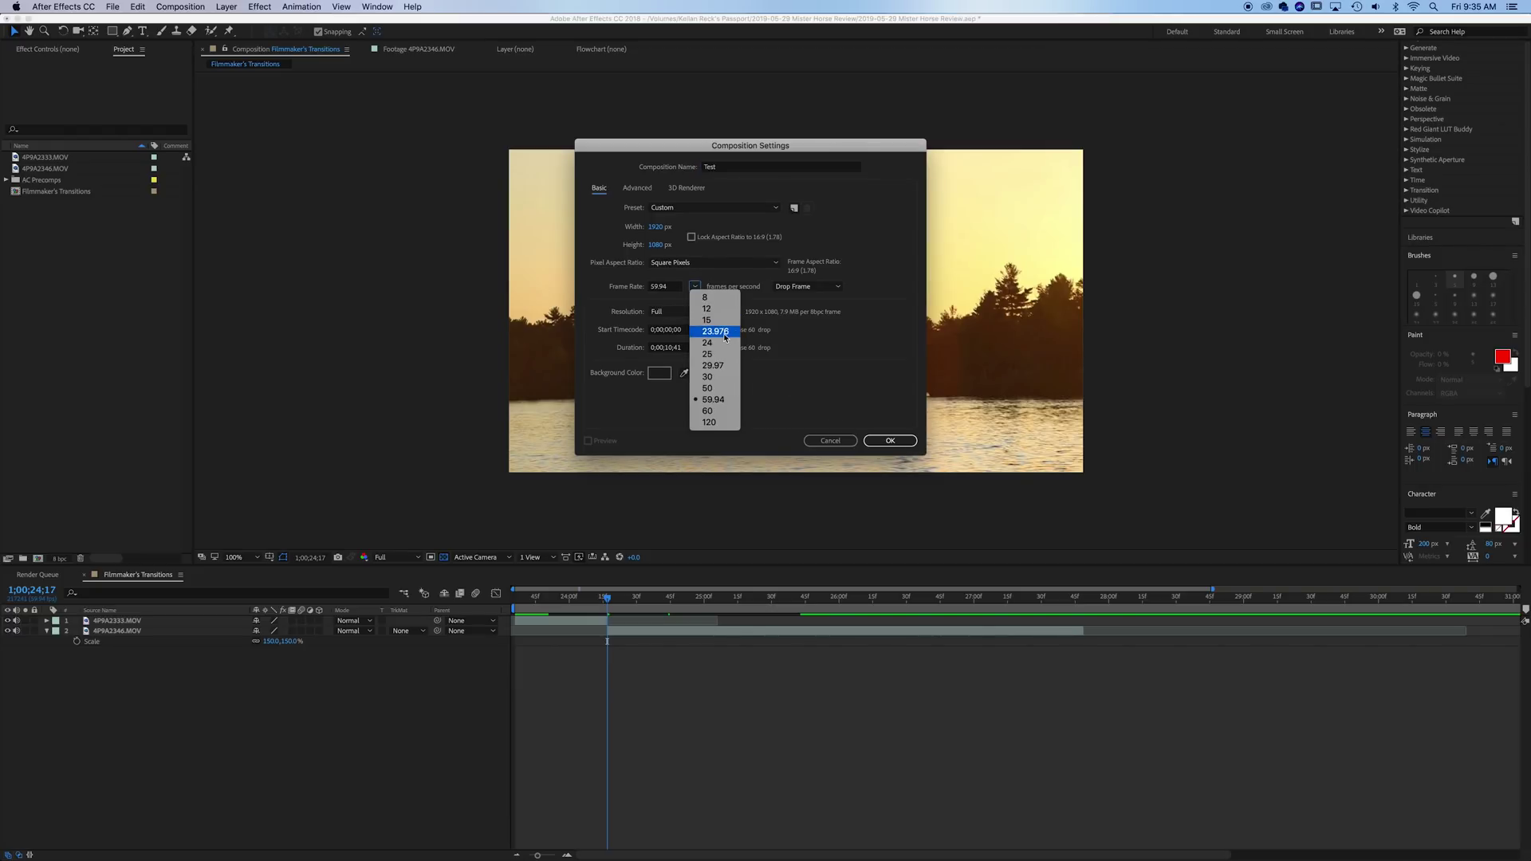
left_click(730, 331)
left_click(908, 447)
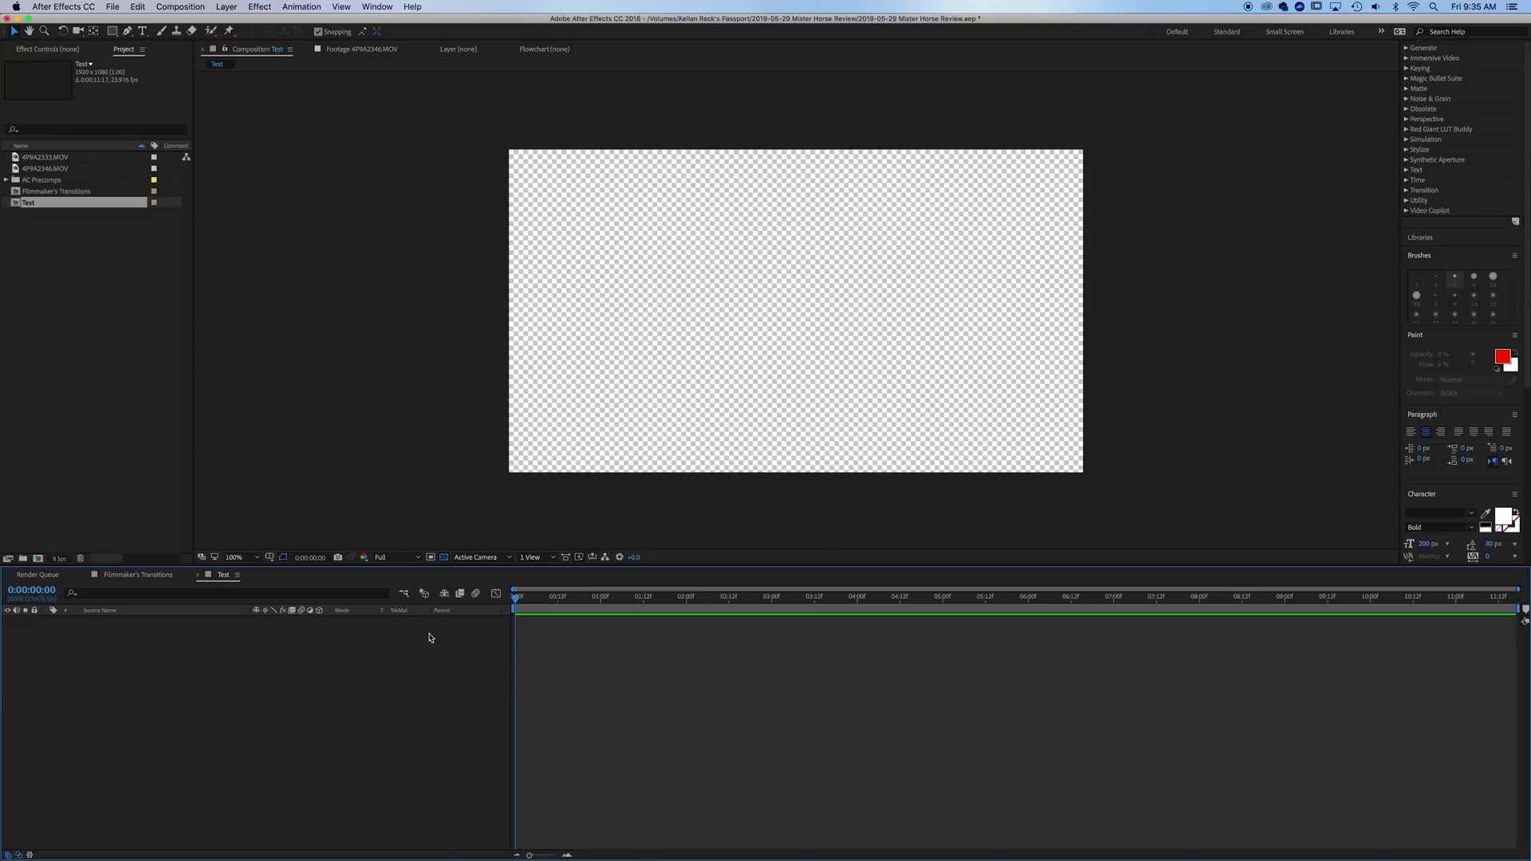
left_click(445, 557)
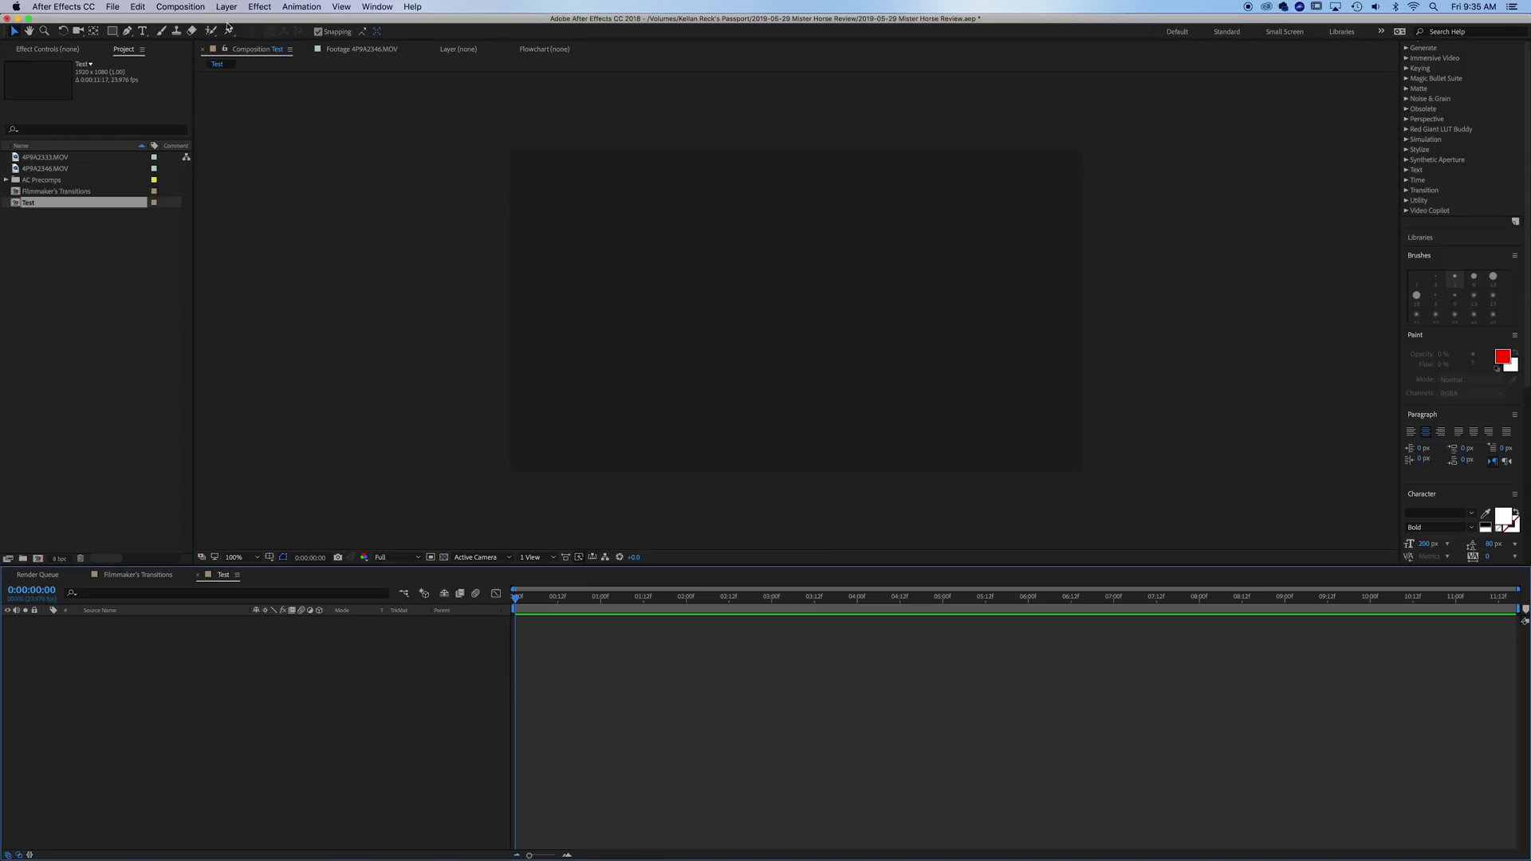
- Add a text layer reading 'TEST' and nudge it into the centre of the frame
left_click(150, 30)
left_click(783, 316)
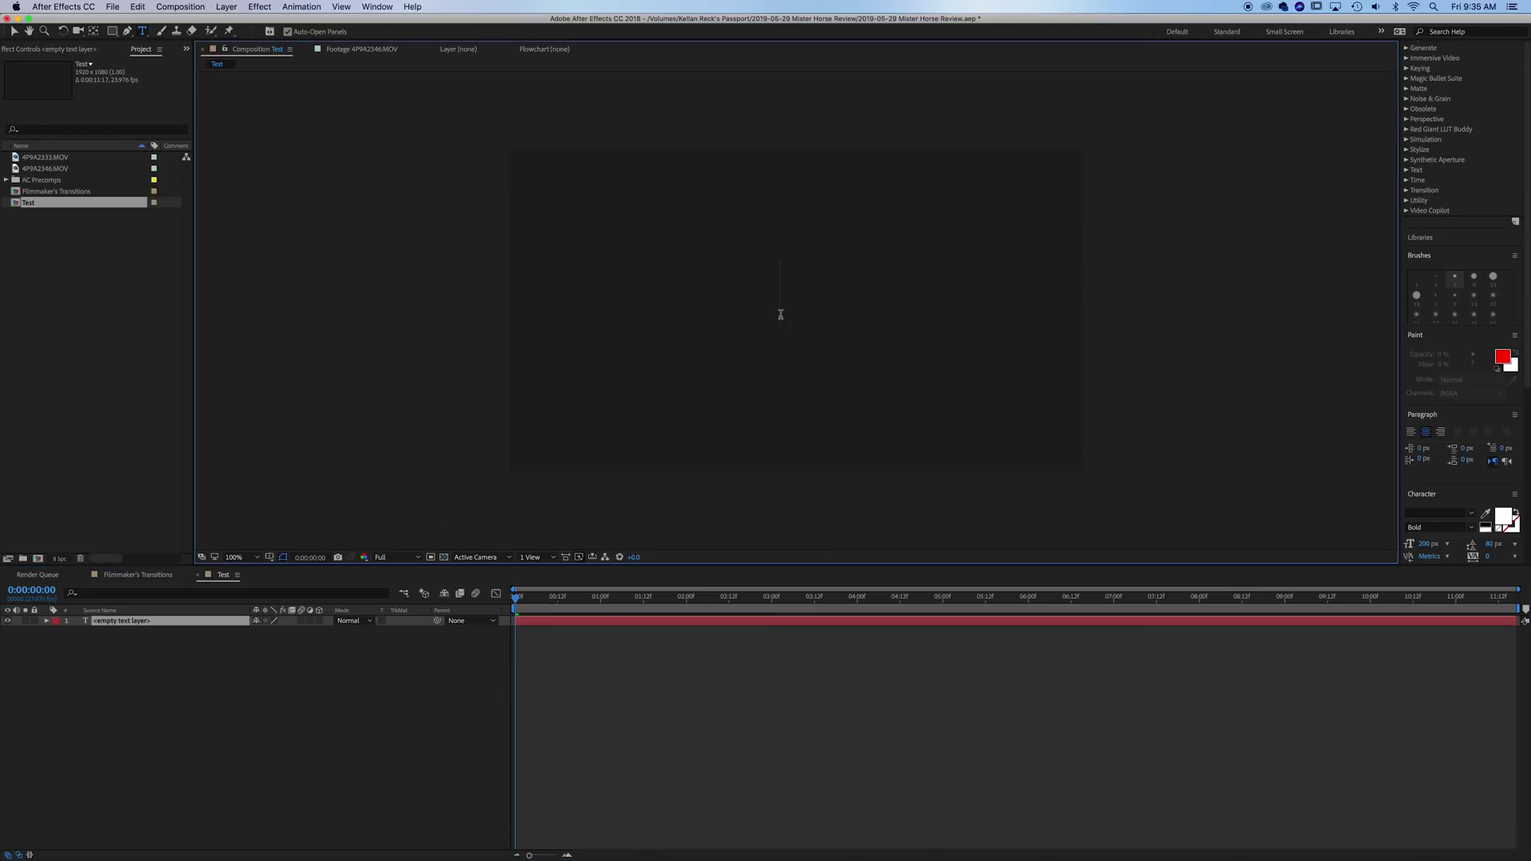
type("TEST")
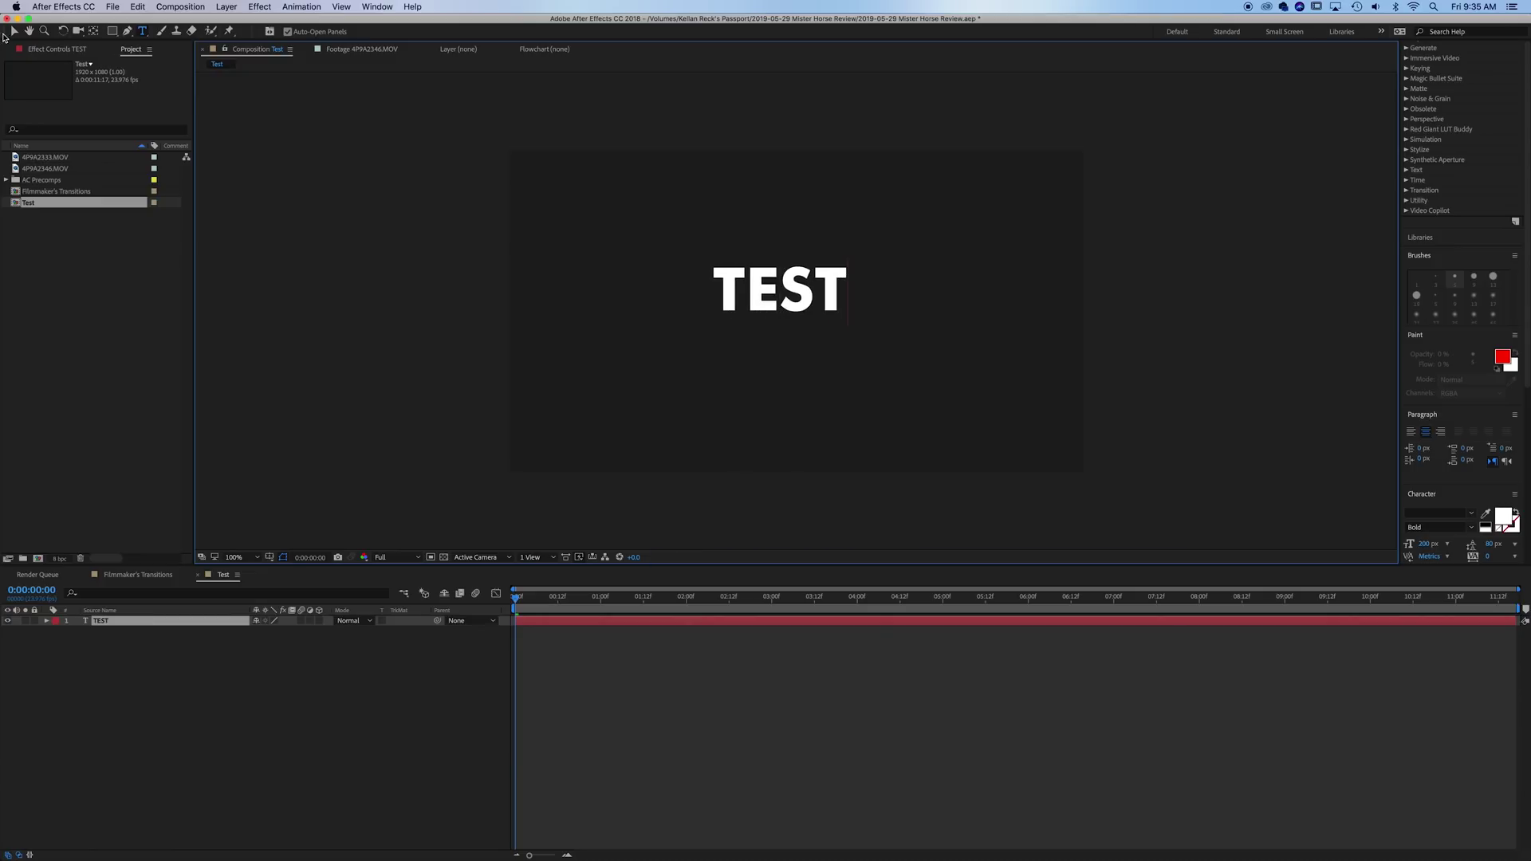
left_click(13, 30)
mouse_move(766, 286)
left_mouse_down()
mouse_move(806, 311)
mouse_move(790, 298)
left_mouse_up()
left_click(394, 658)
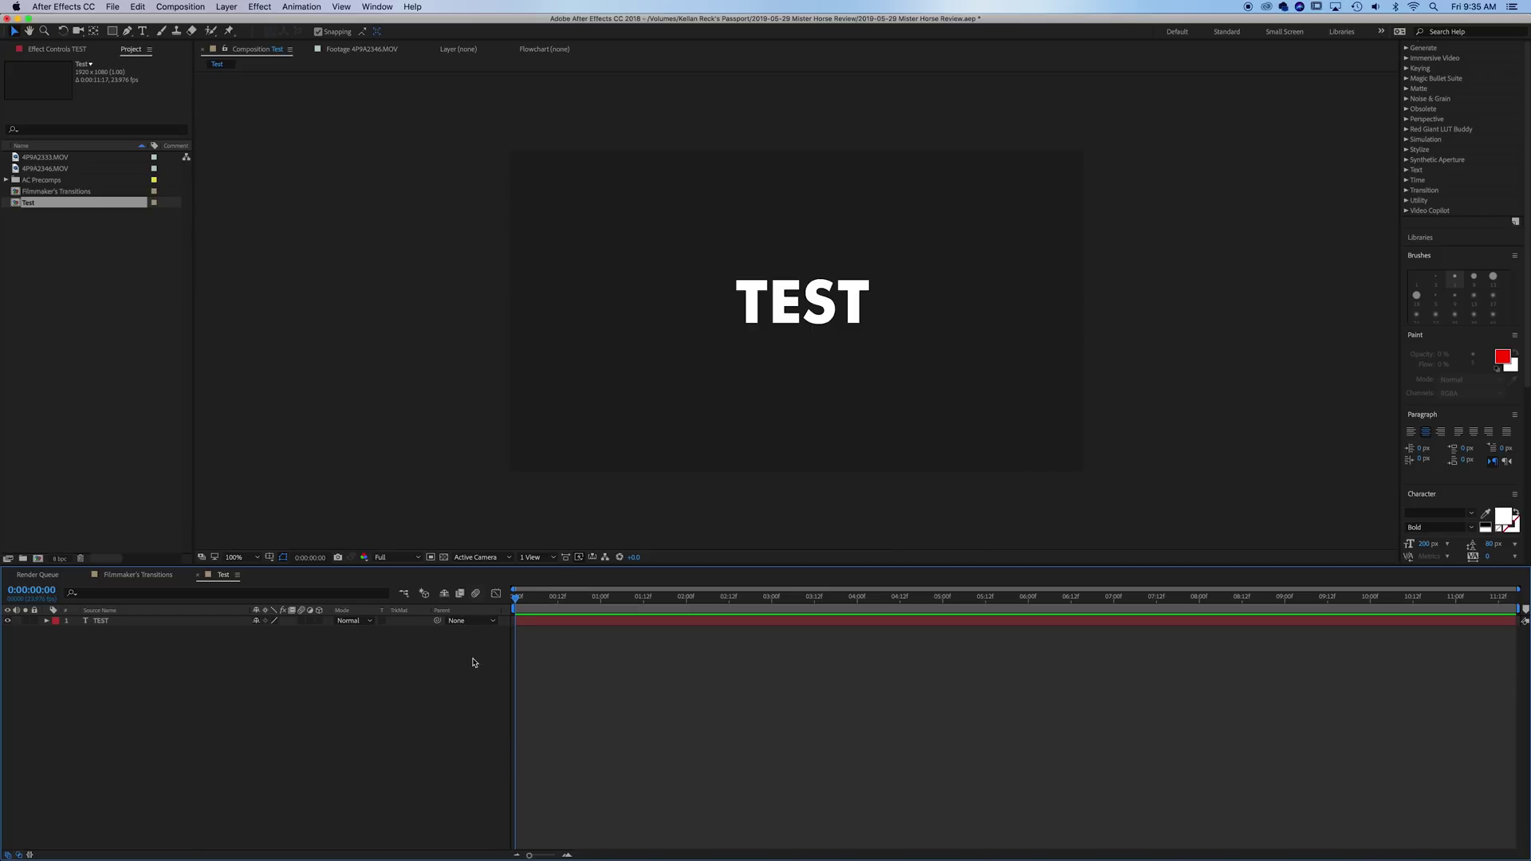
- Float the Animation Composer window beside the comp and pan the Composition view left
left_click(378, 7)
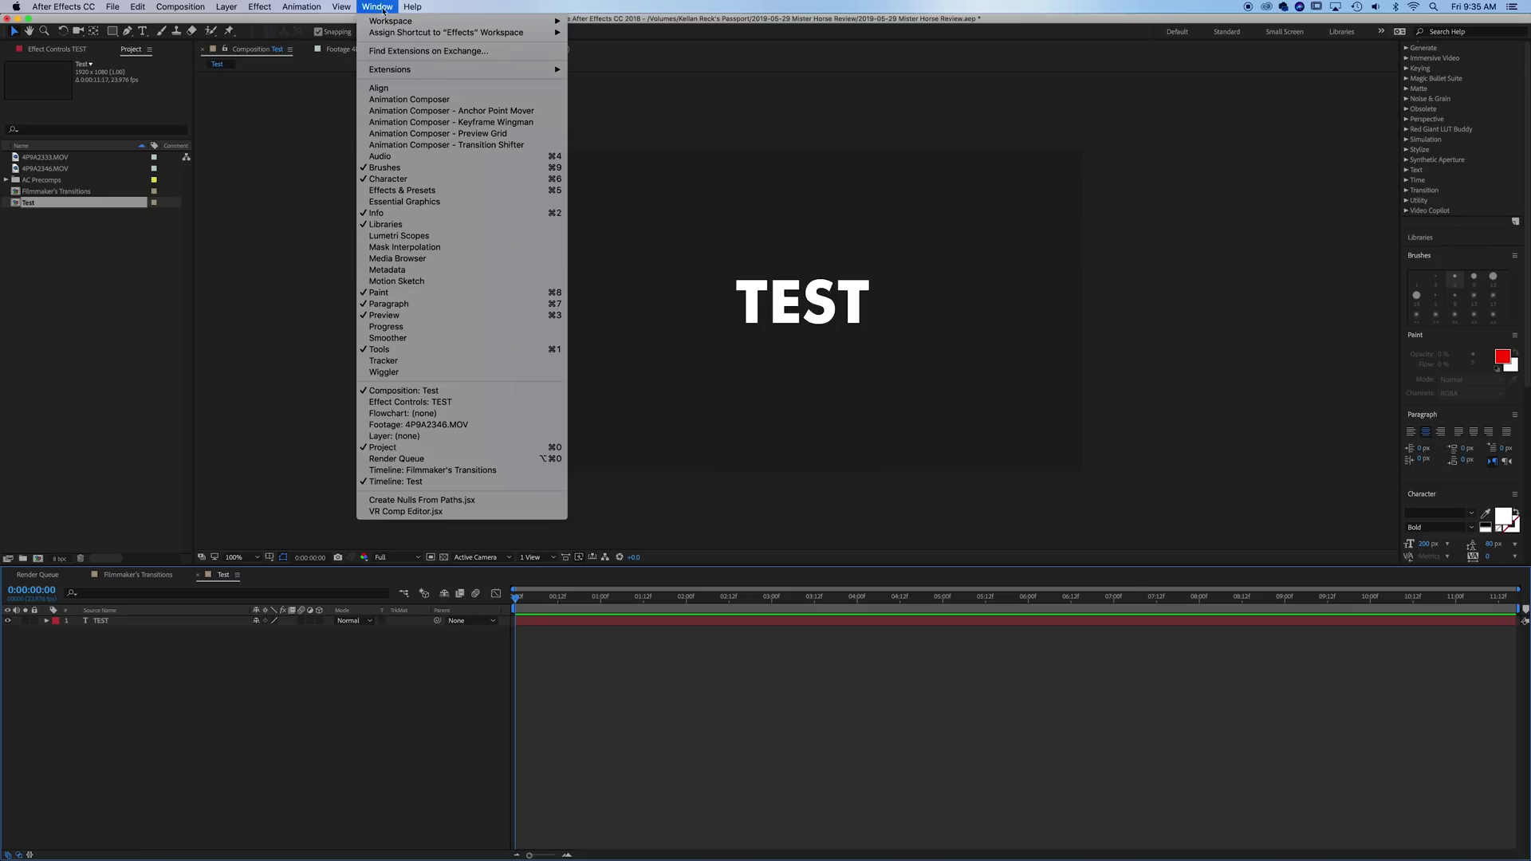
left_click(436, 101)
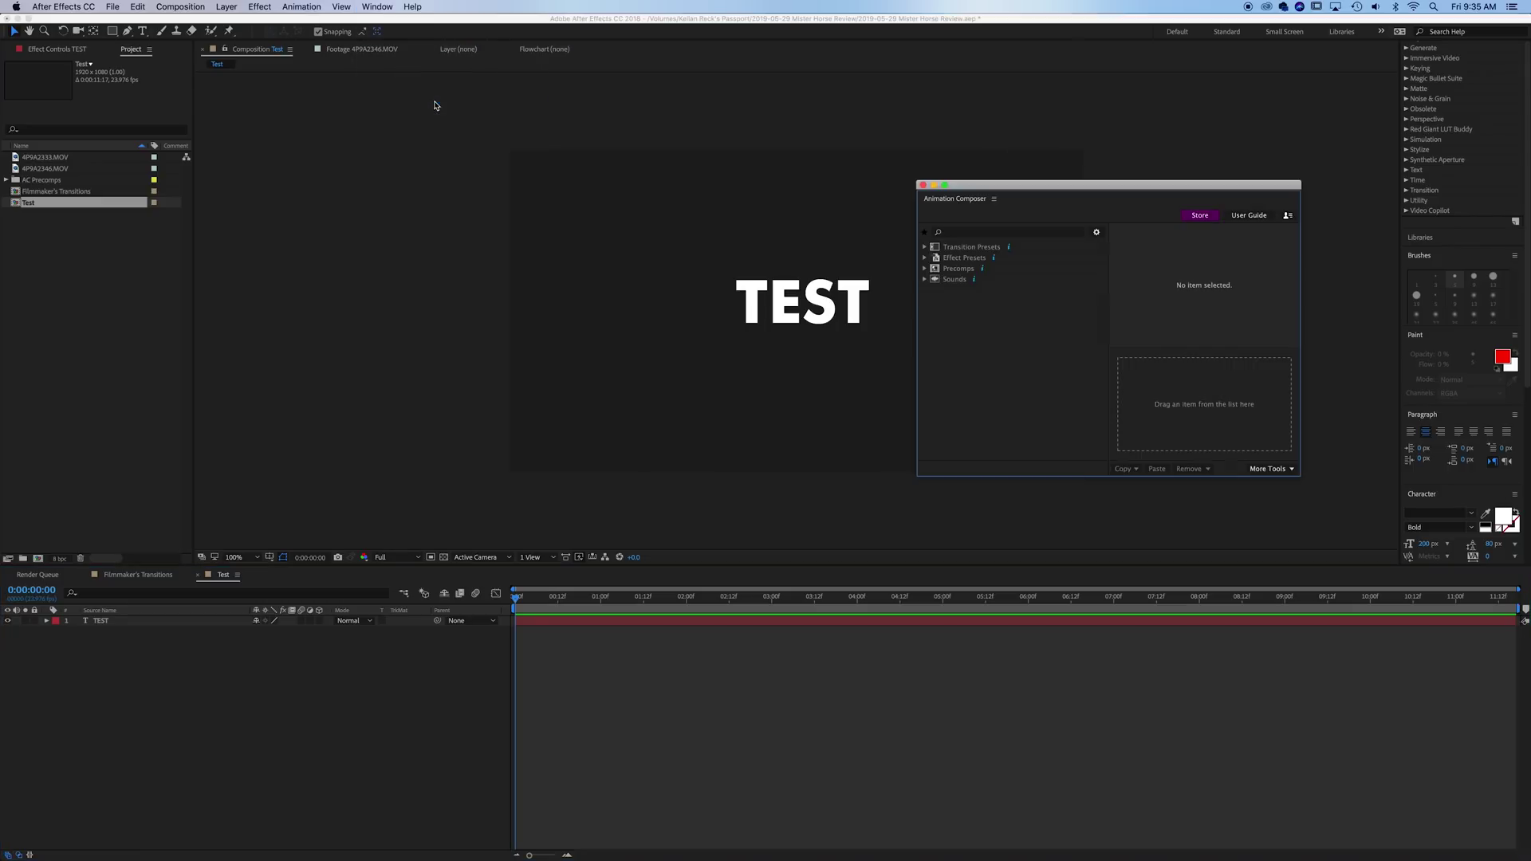
left_click_drag(1139, 190, 1122, 232)
left_click(797, 237)
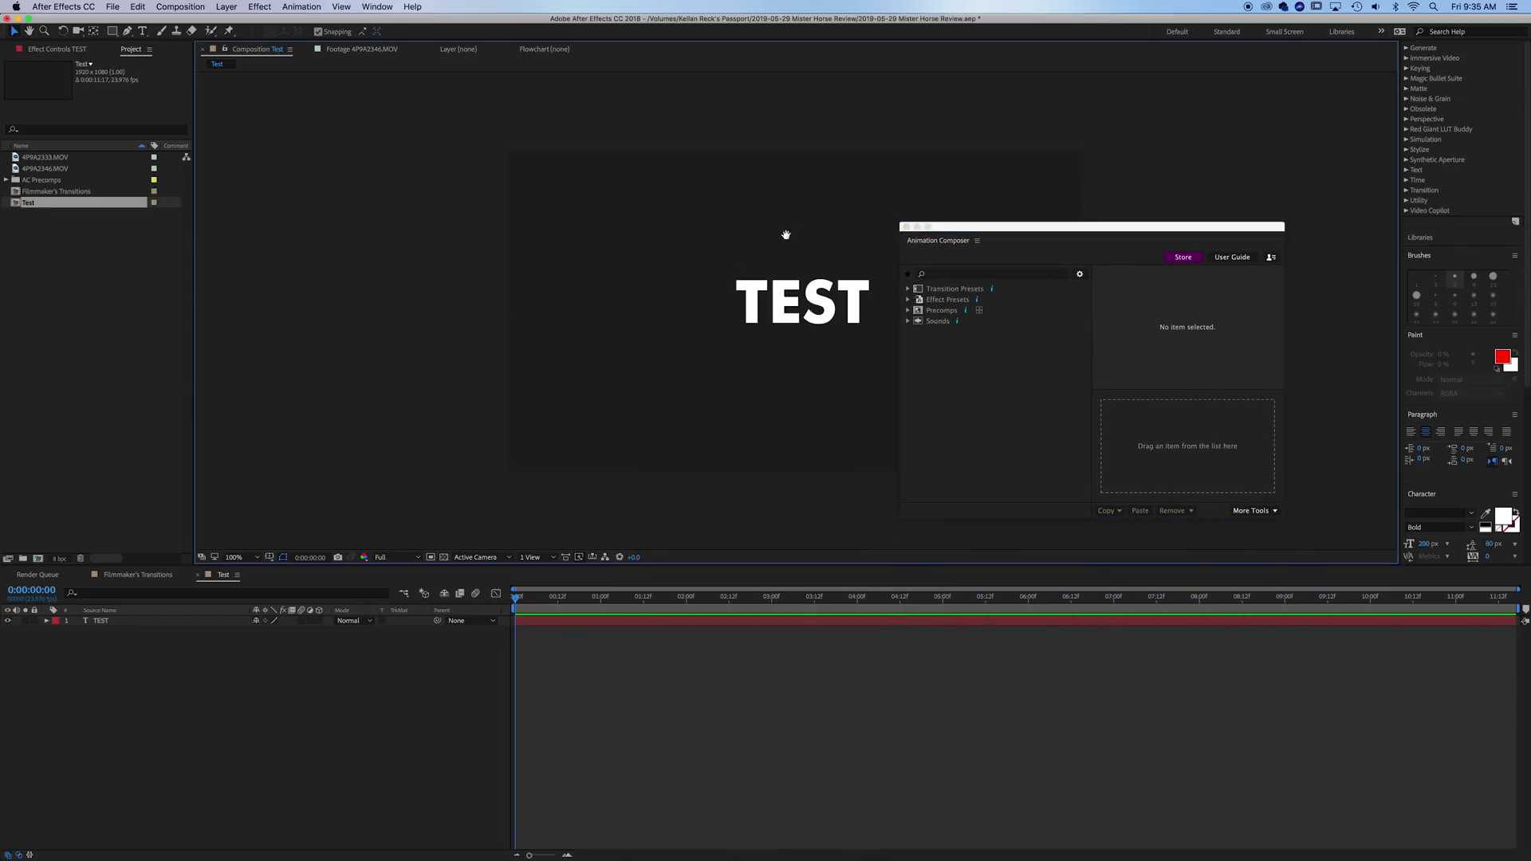
left_click_drag(786, 235, 489, 234)
left_click_drag(1056, 226, 1067, 184)
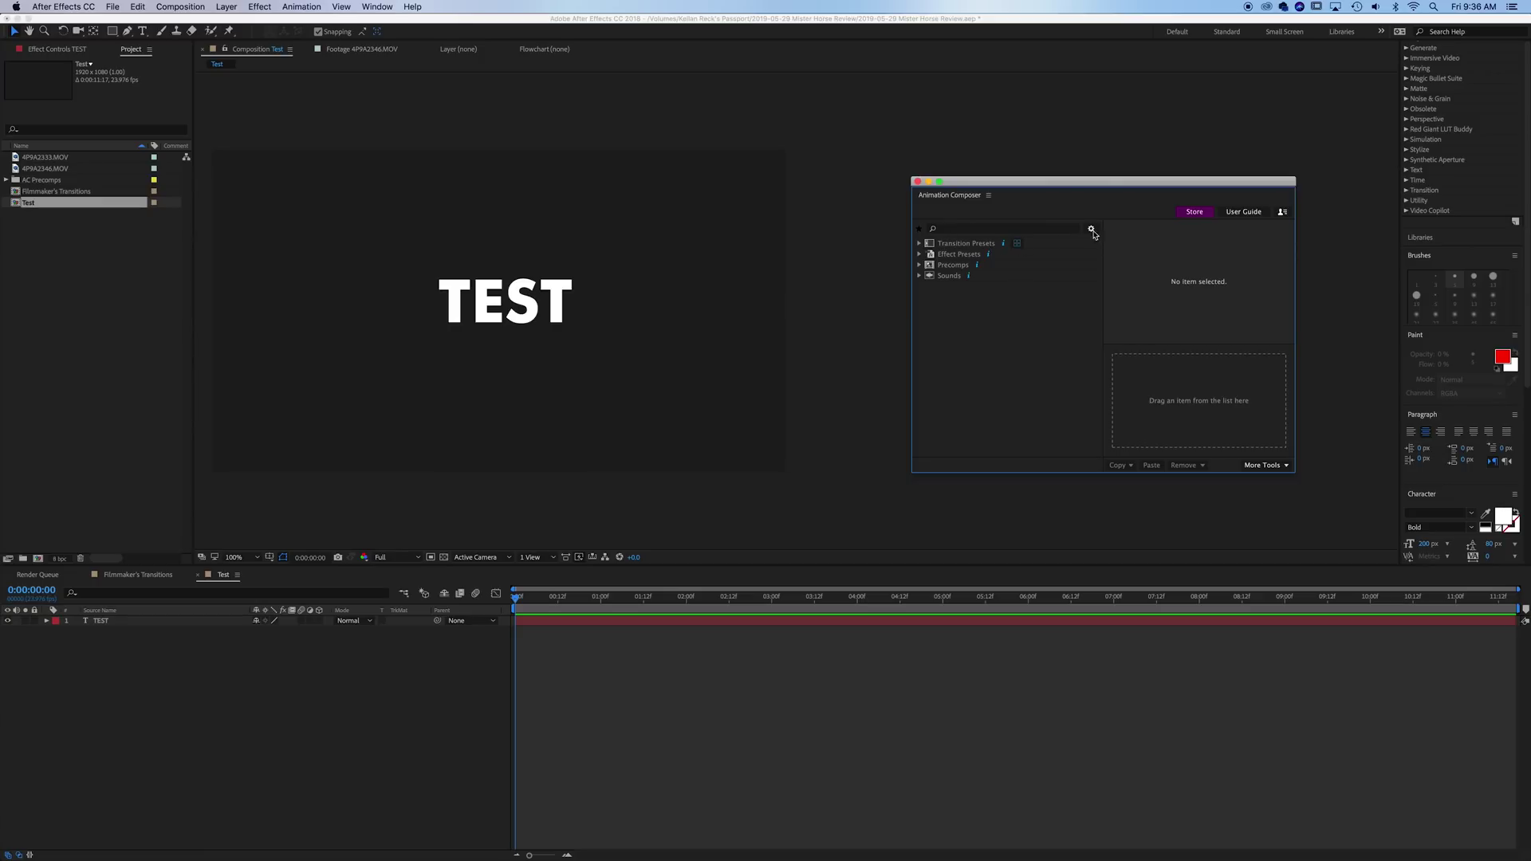
- Browse the transition preset thumbnails and apply Ease Position & Rotate 1 as TEST's intro
left_click(1022, 244)
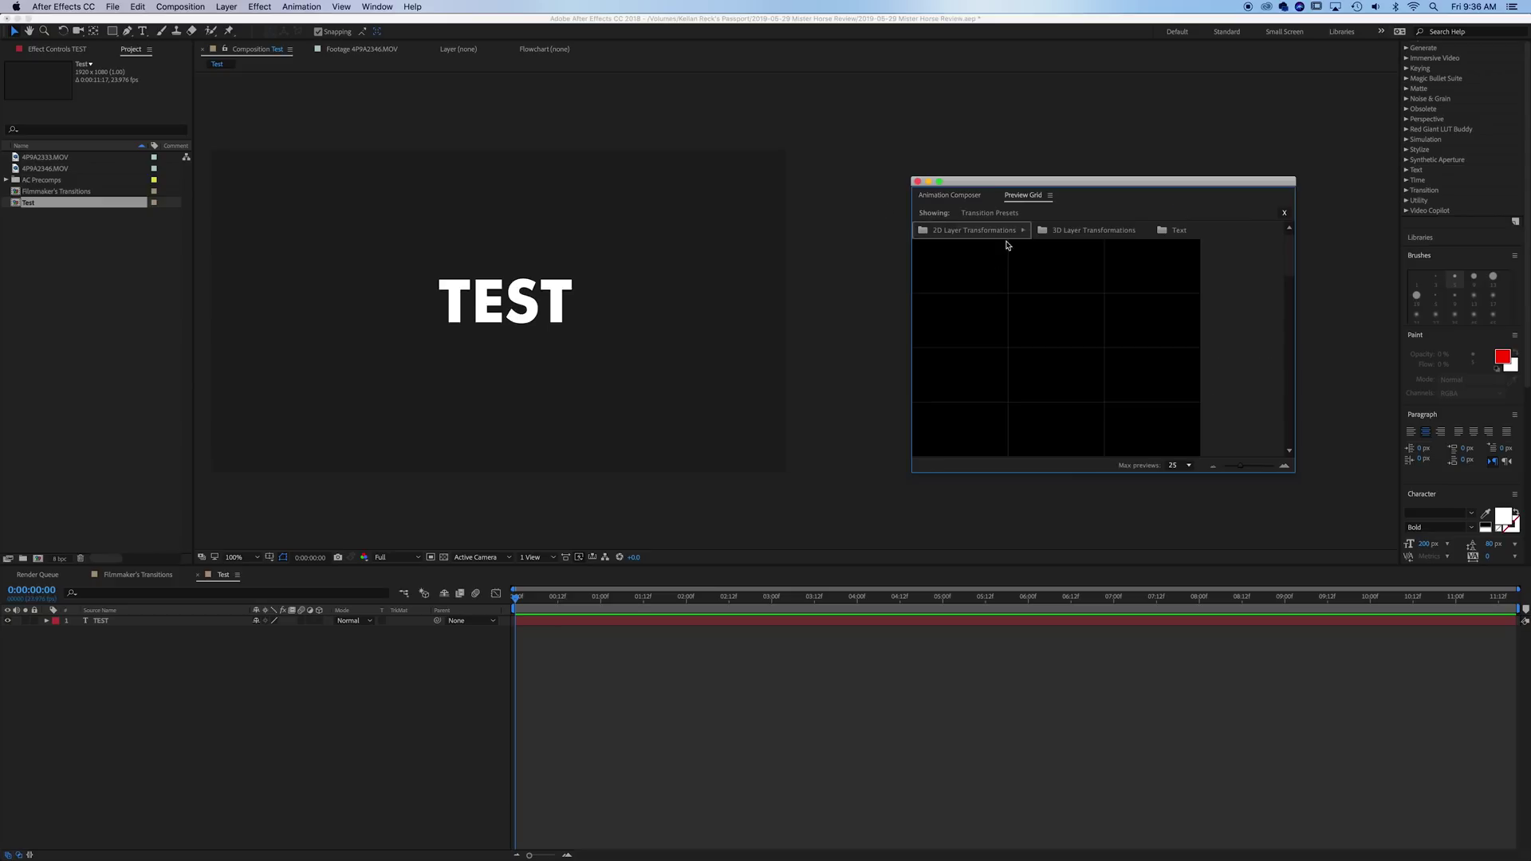
left_click(966, 198)
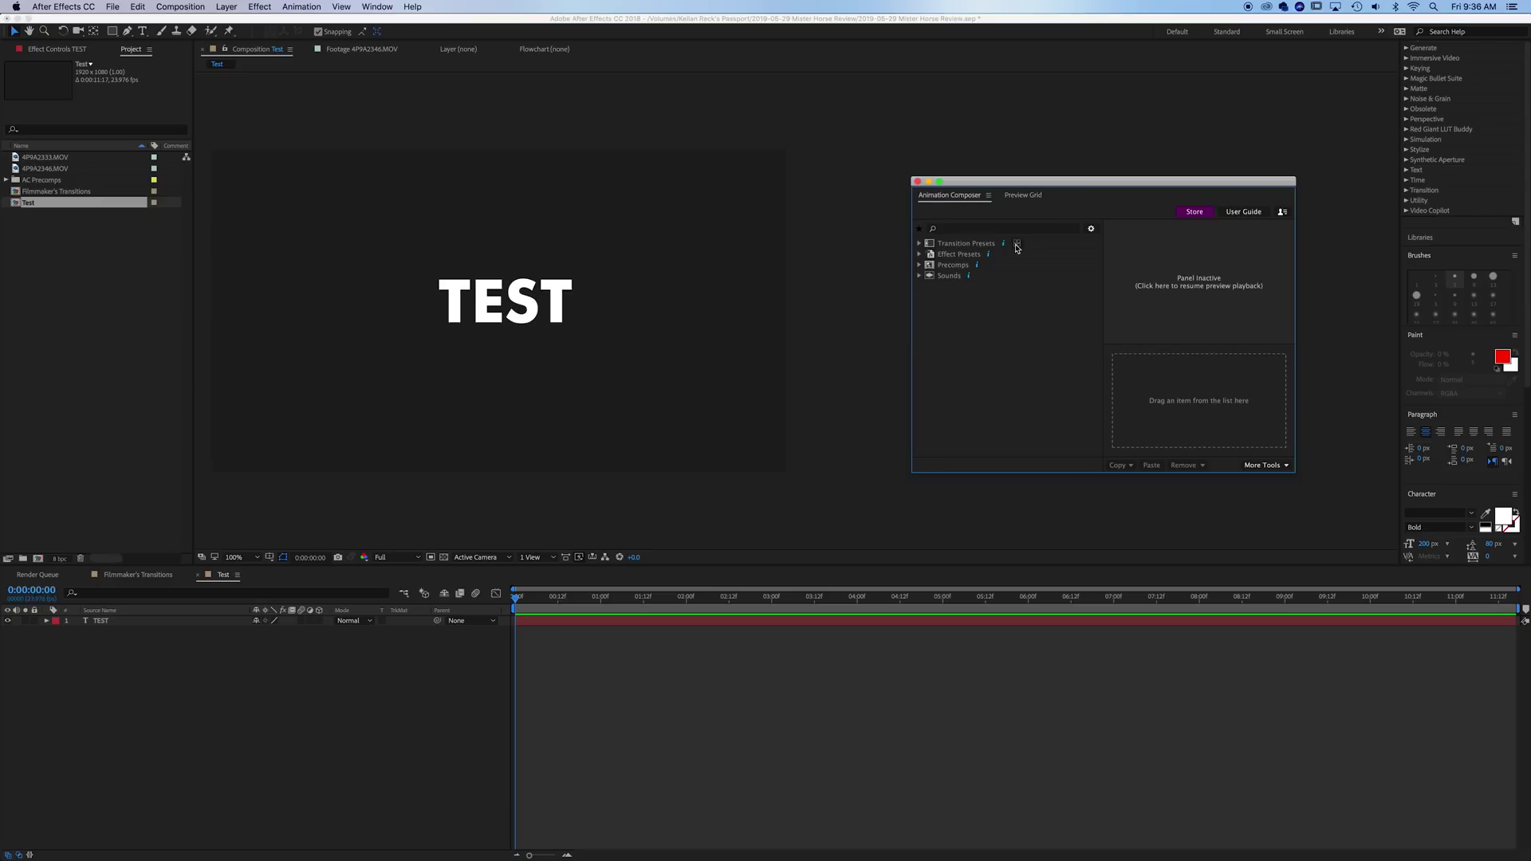
left_click(1025, 198)
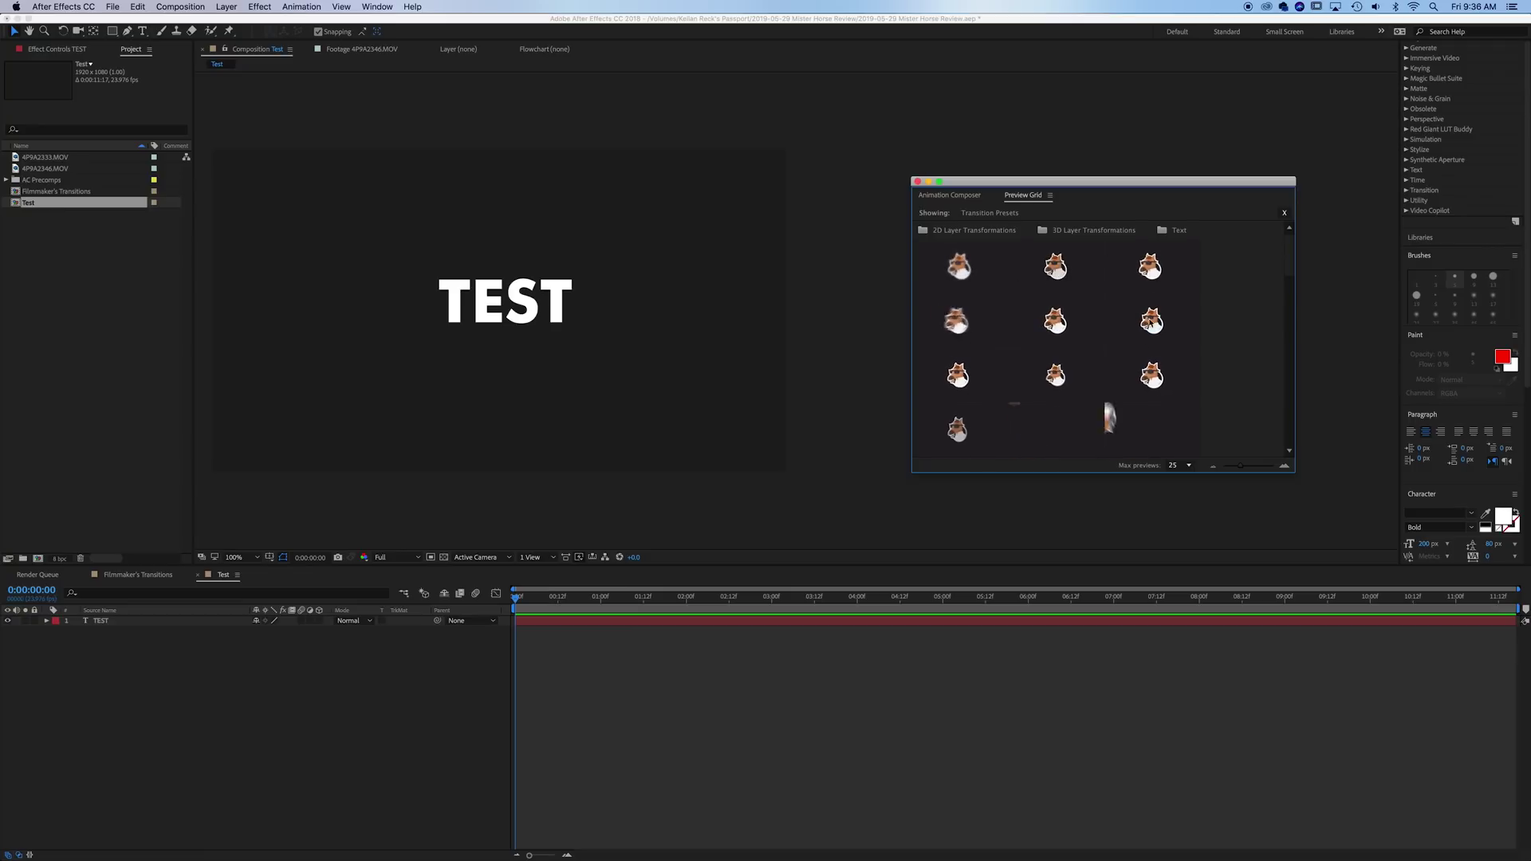
scroll(1140, 395, "down", 1)
scroll(1140, 395, "down", 1)
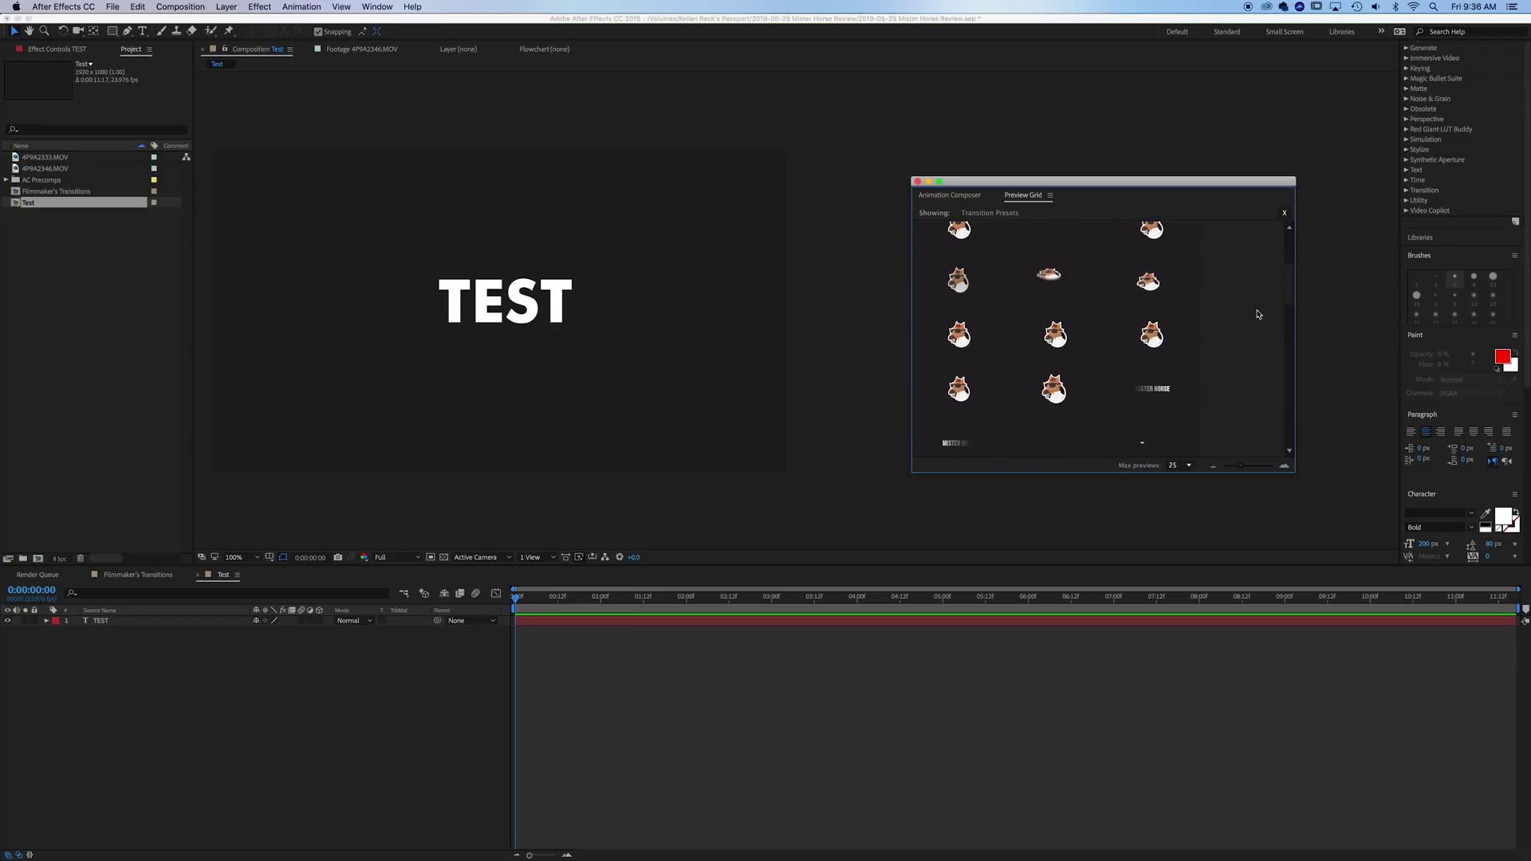
scroll(1179, 349, "up", 2)
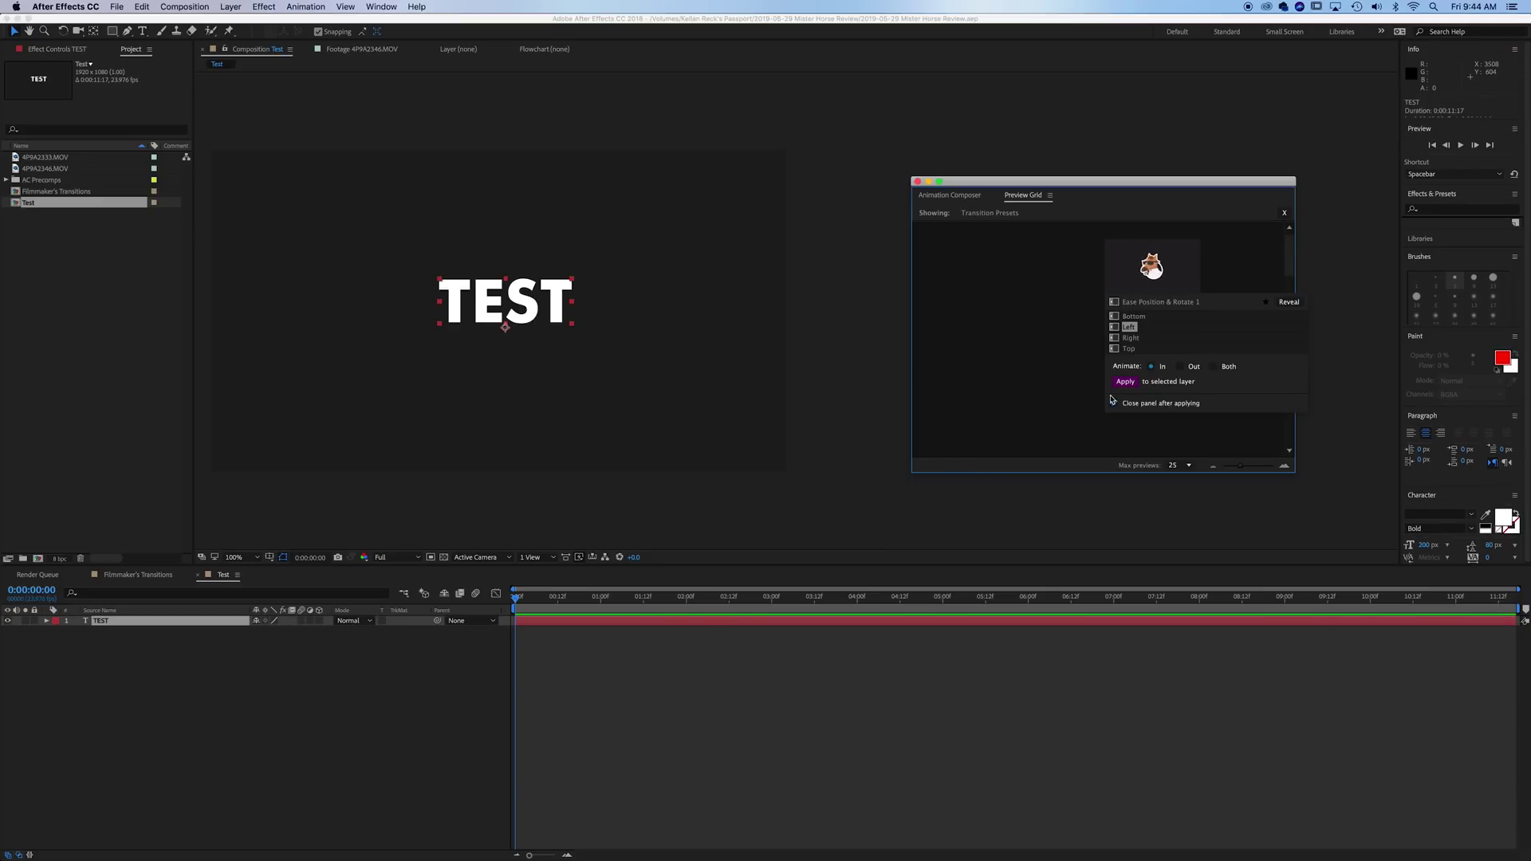
left_click(1126, 382)
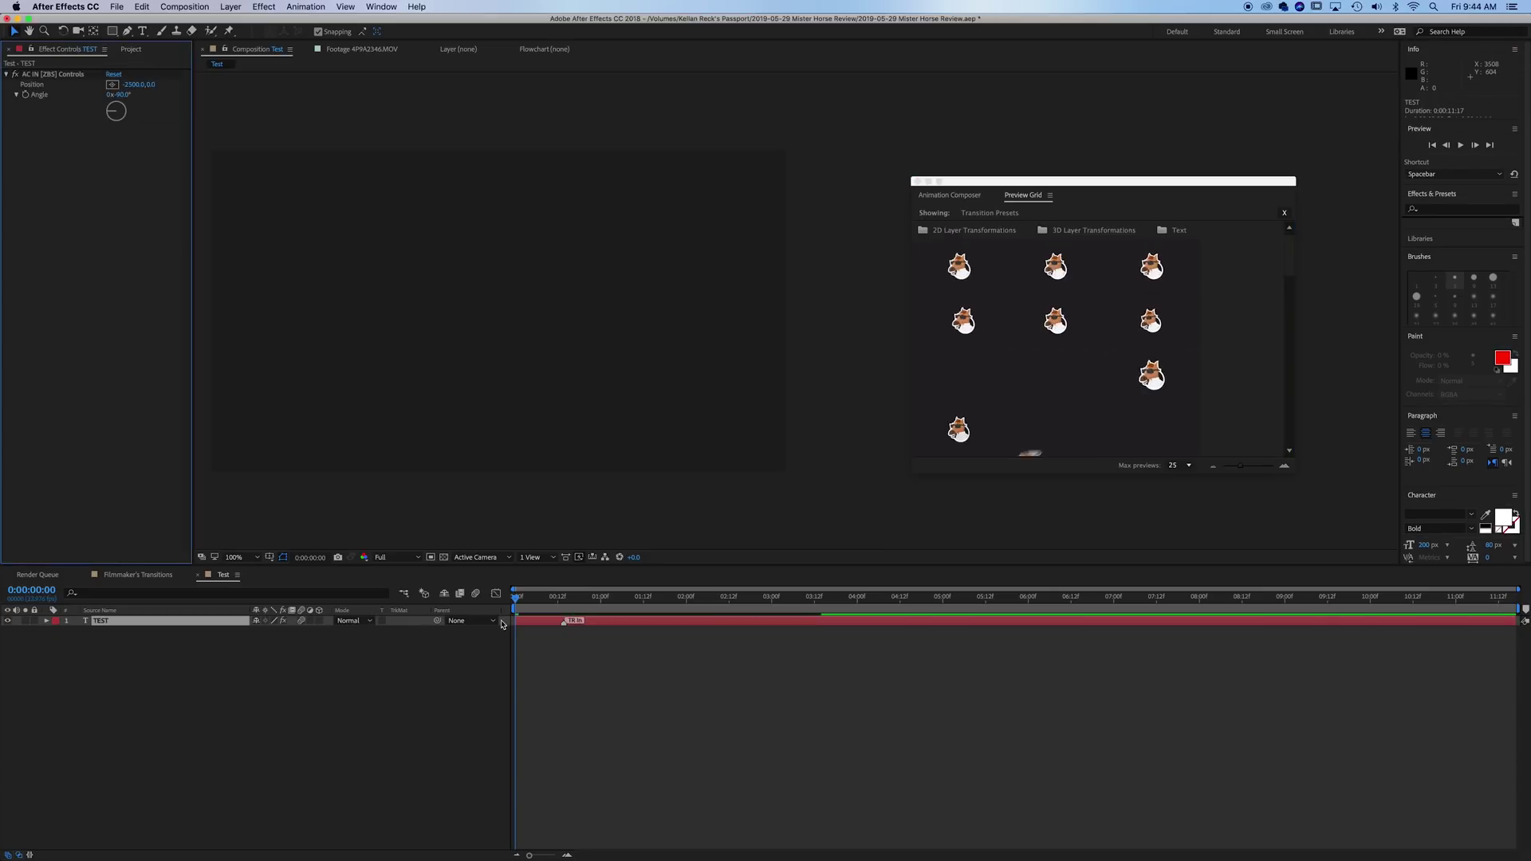
- Enable composition motion blur and preview TEST's intro animation from the start
left_click(565, 621)
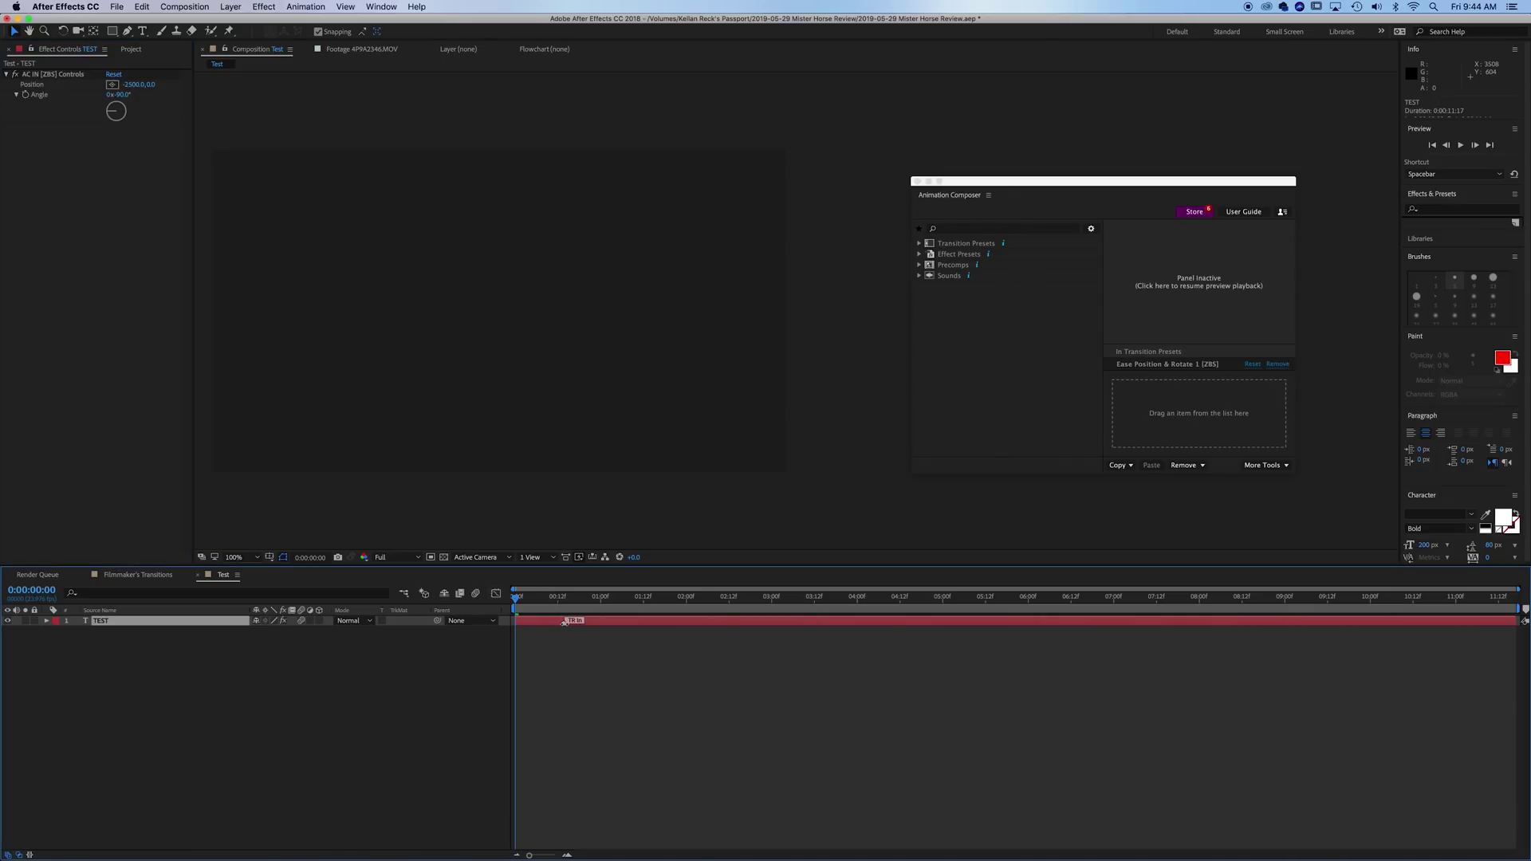
key("space")
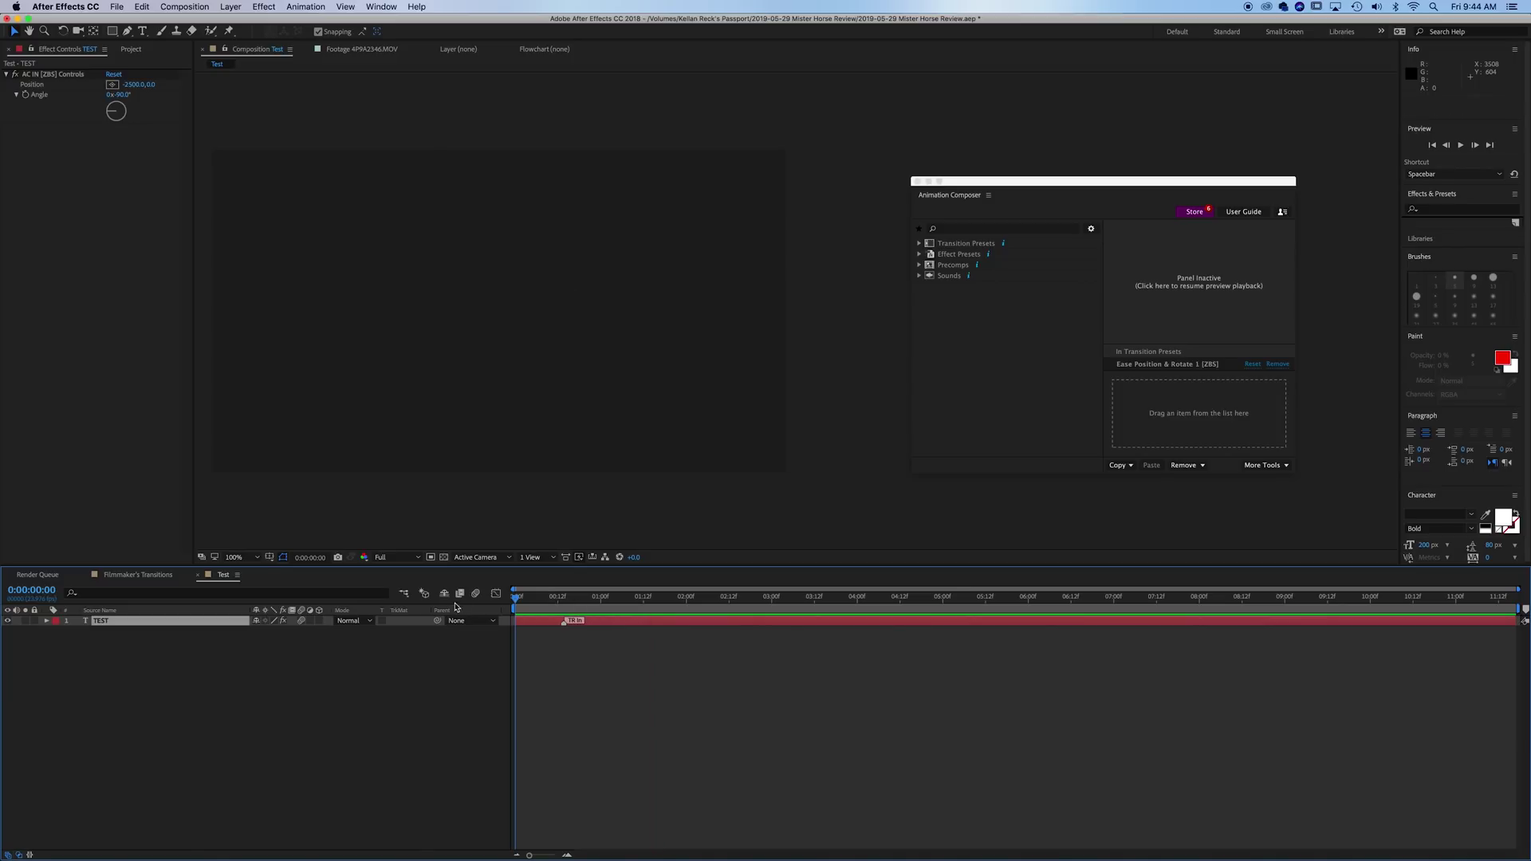
key("space")
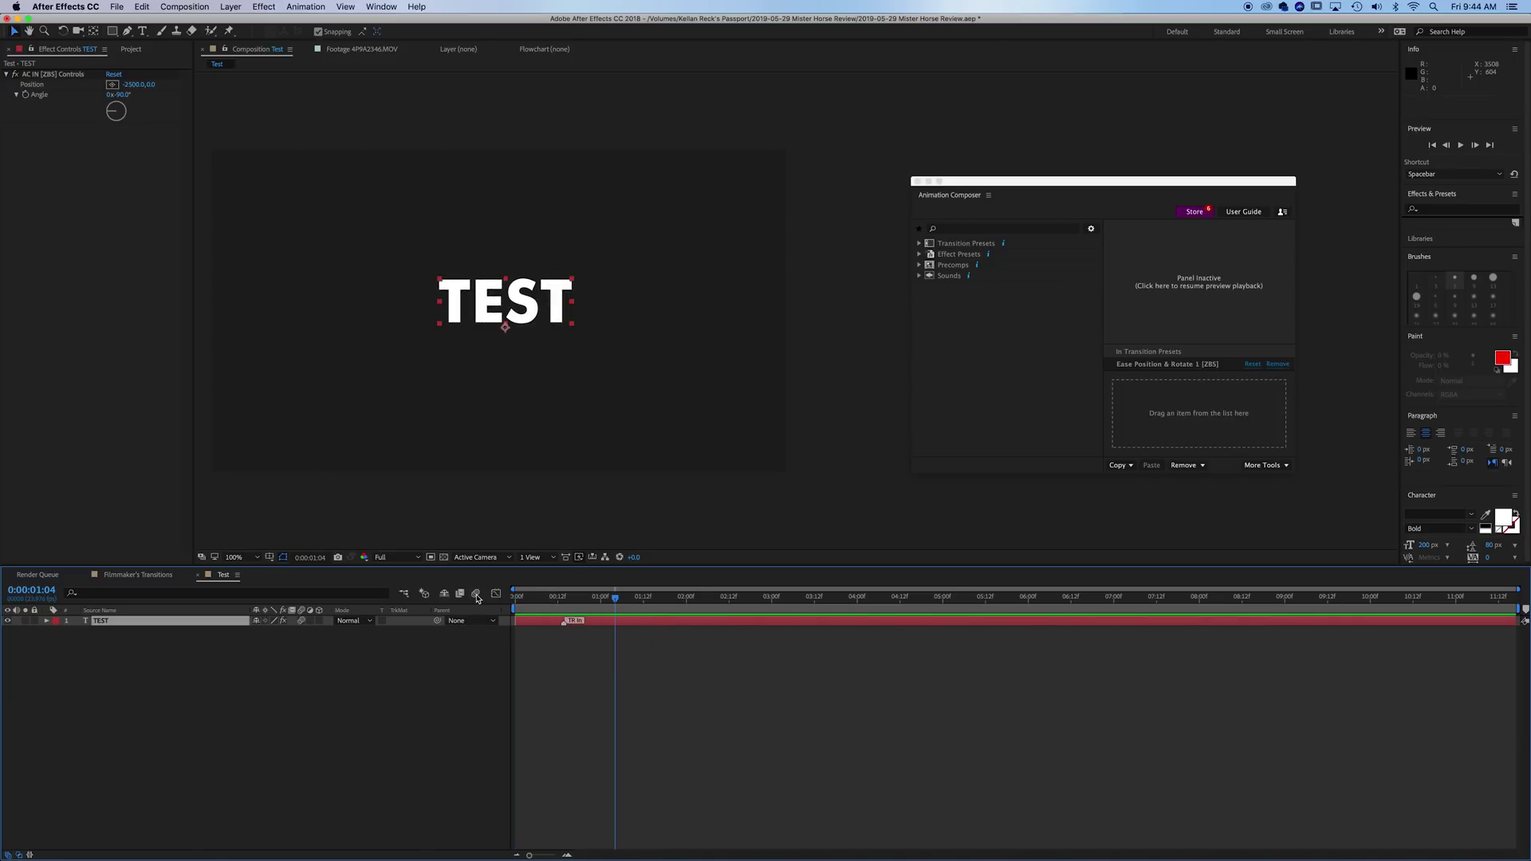
left_click(476, 593)
key("Home")
key("space")
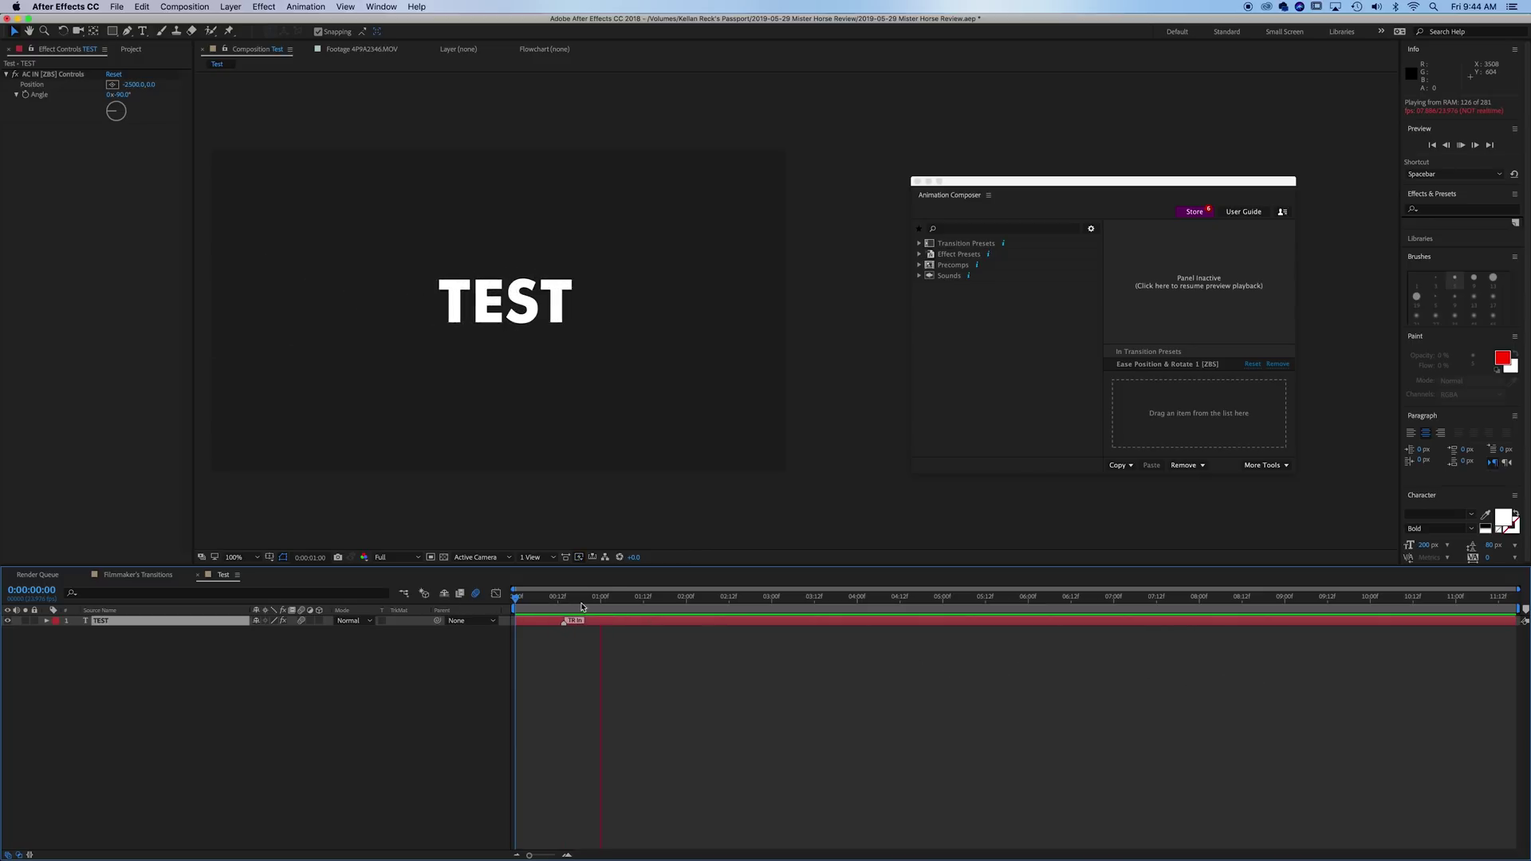
key("space")
key("Page_Up")
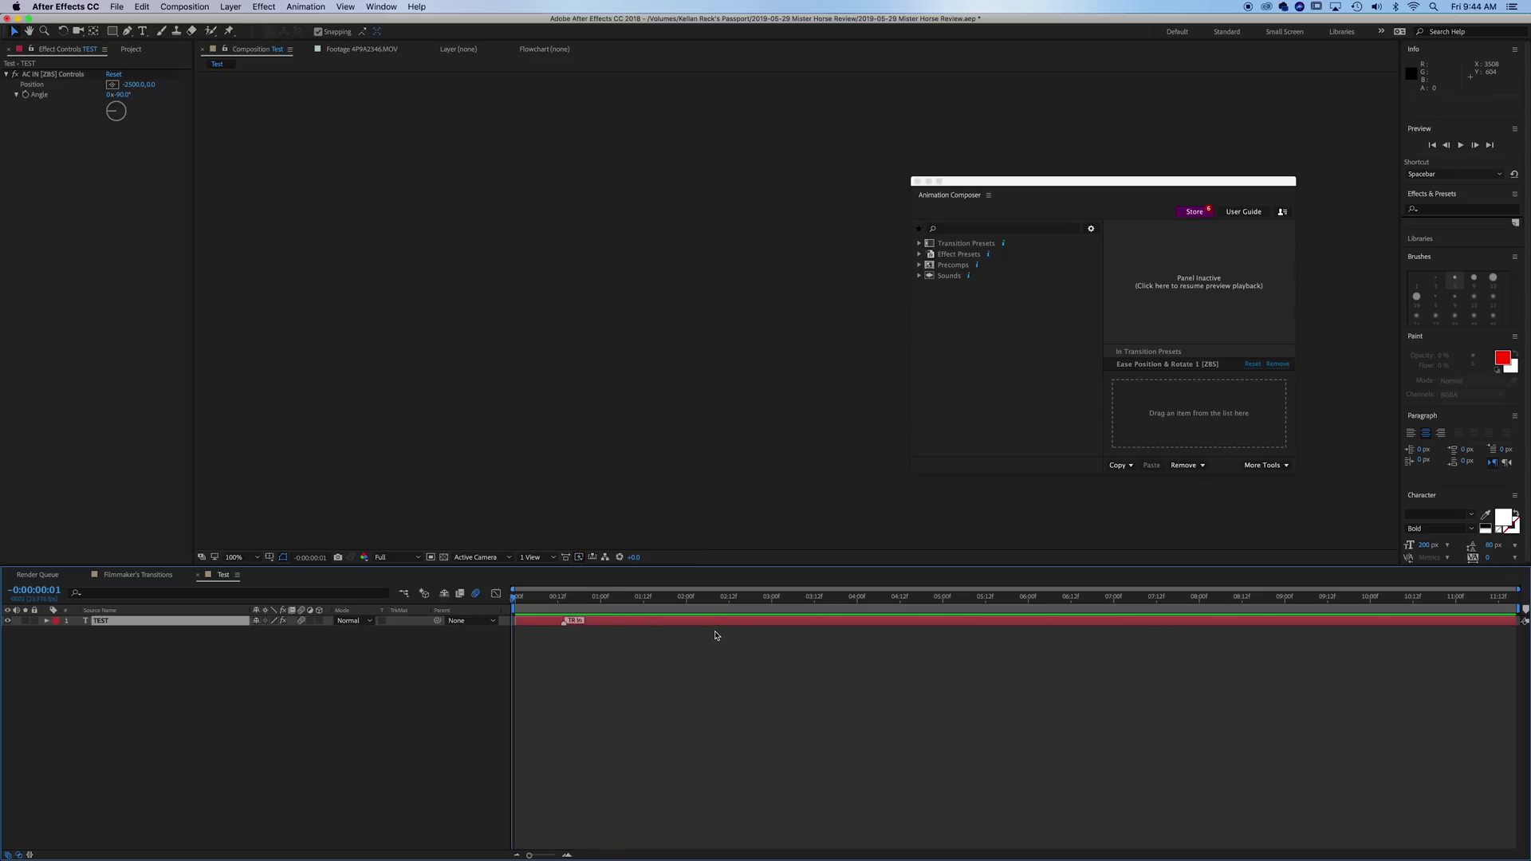
key("Page_Down")
key("space")
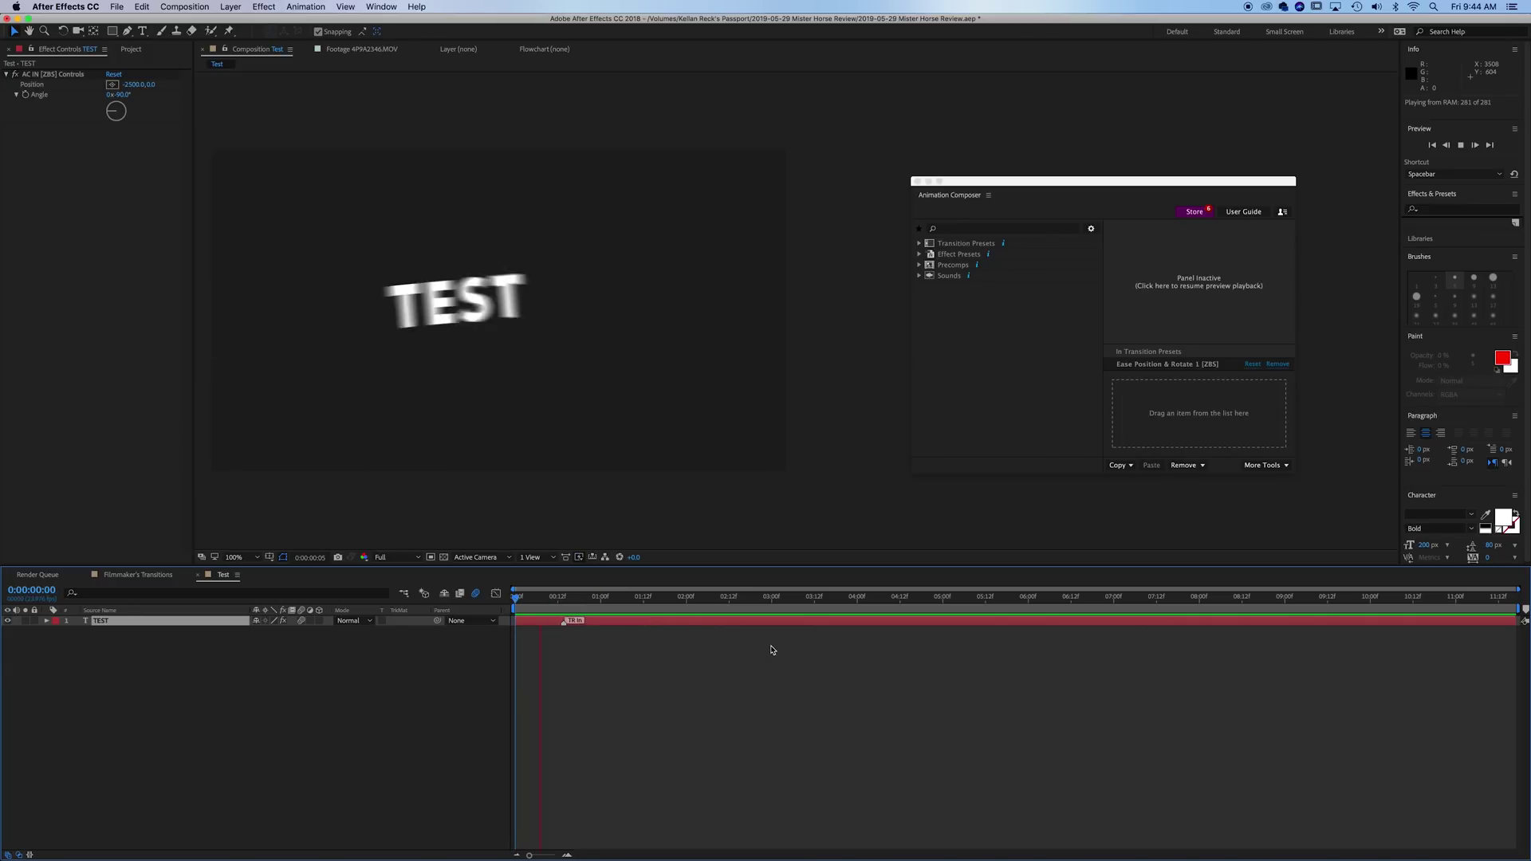
left_click(560, 607)
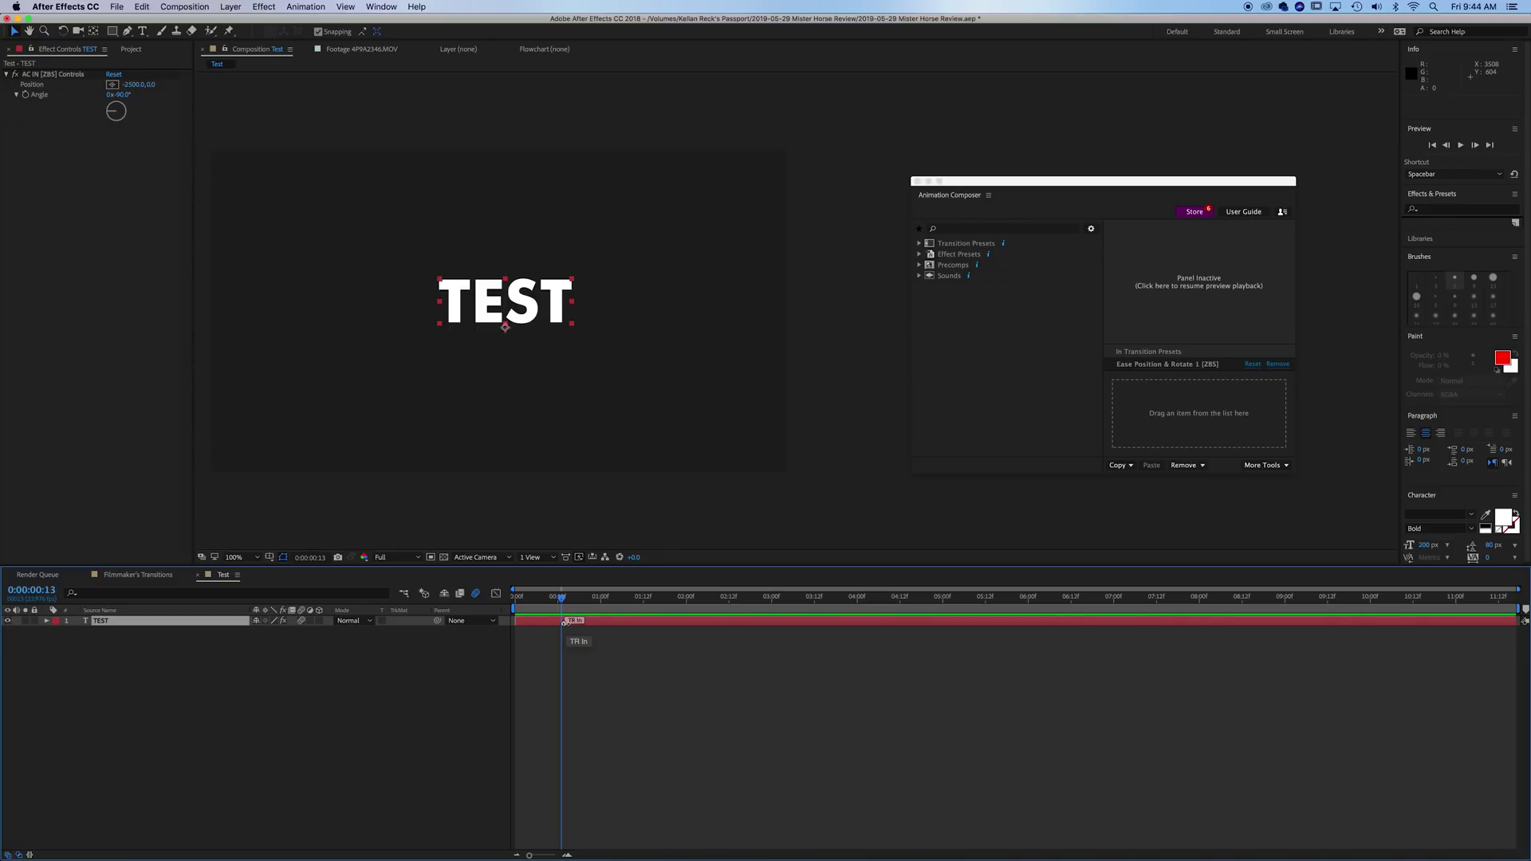
- Shift the TR In marker to about 1:11 and change the entry Angle to -30°
left_click_drag(566, 622, 645, 622)
key("space")
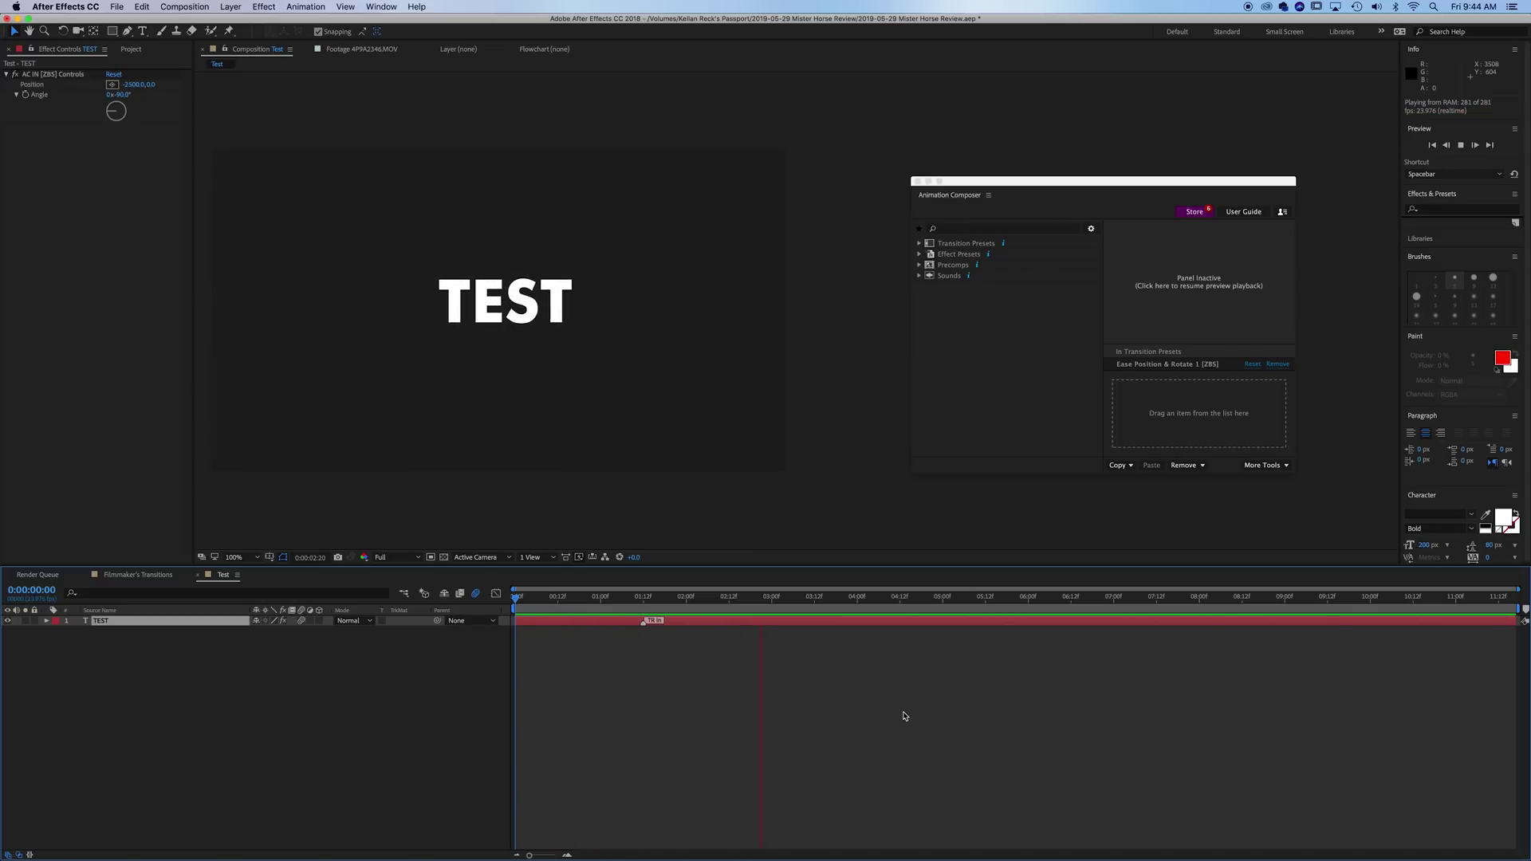
key("space")
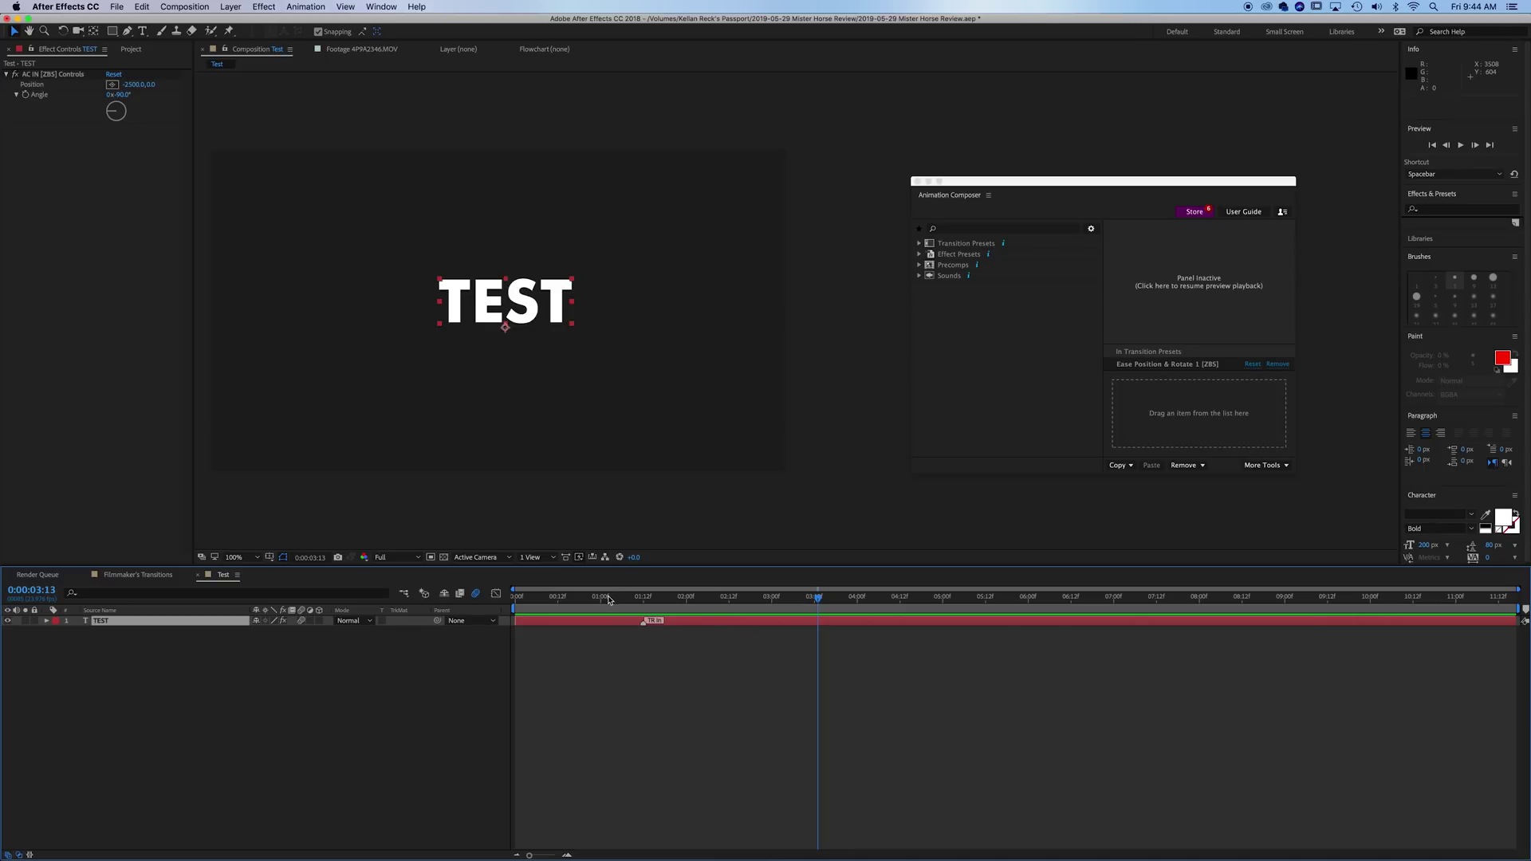
left_click(87, 168)
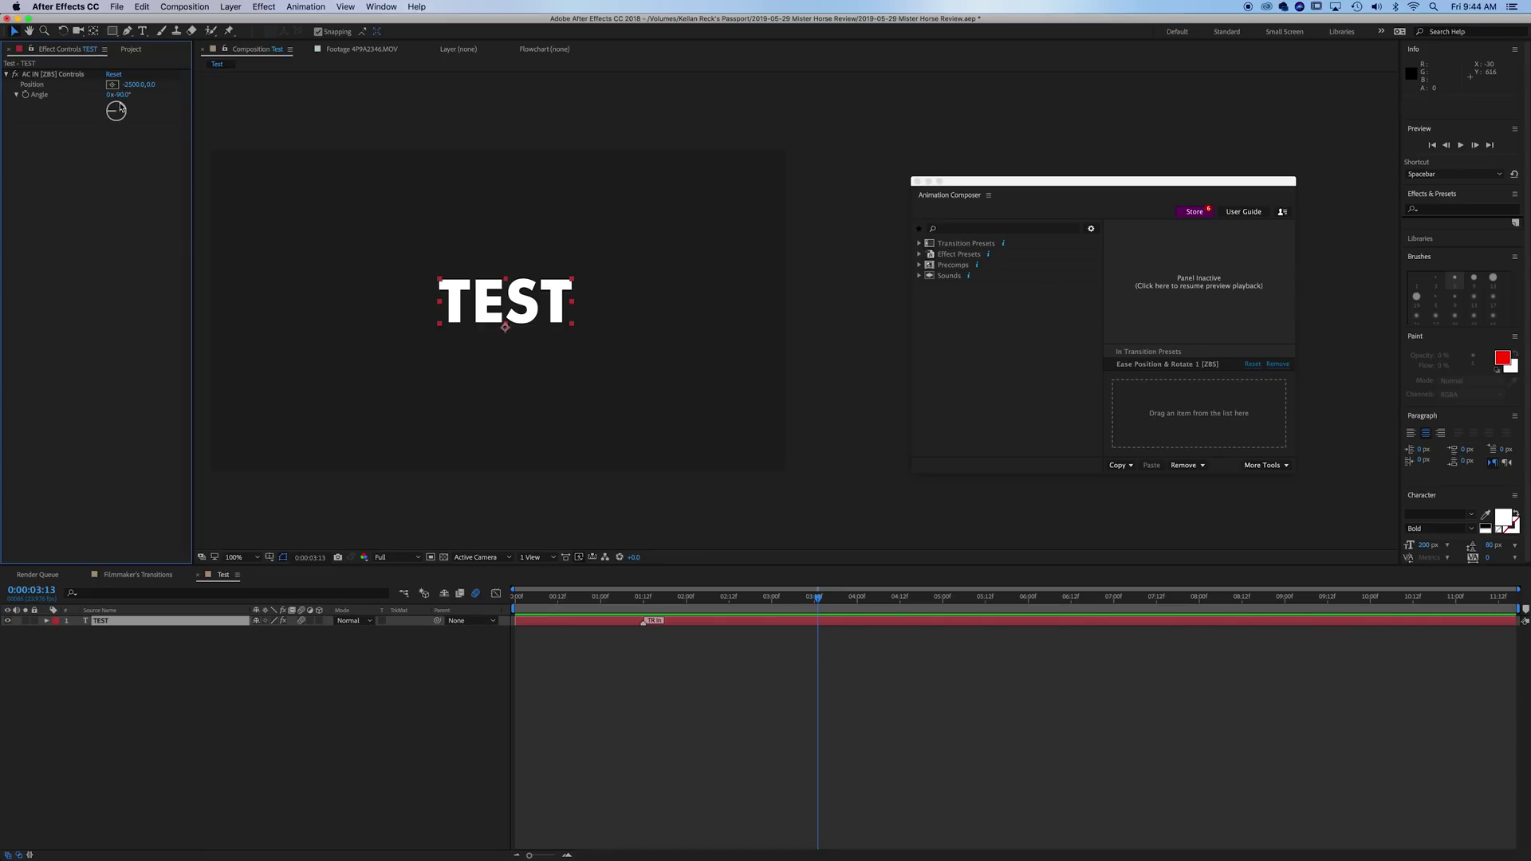
left_click_drag(120, 107, 163, 101)
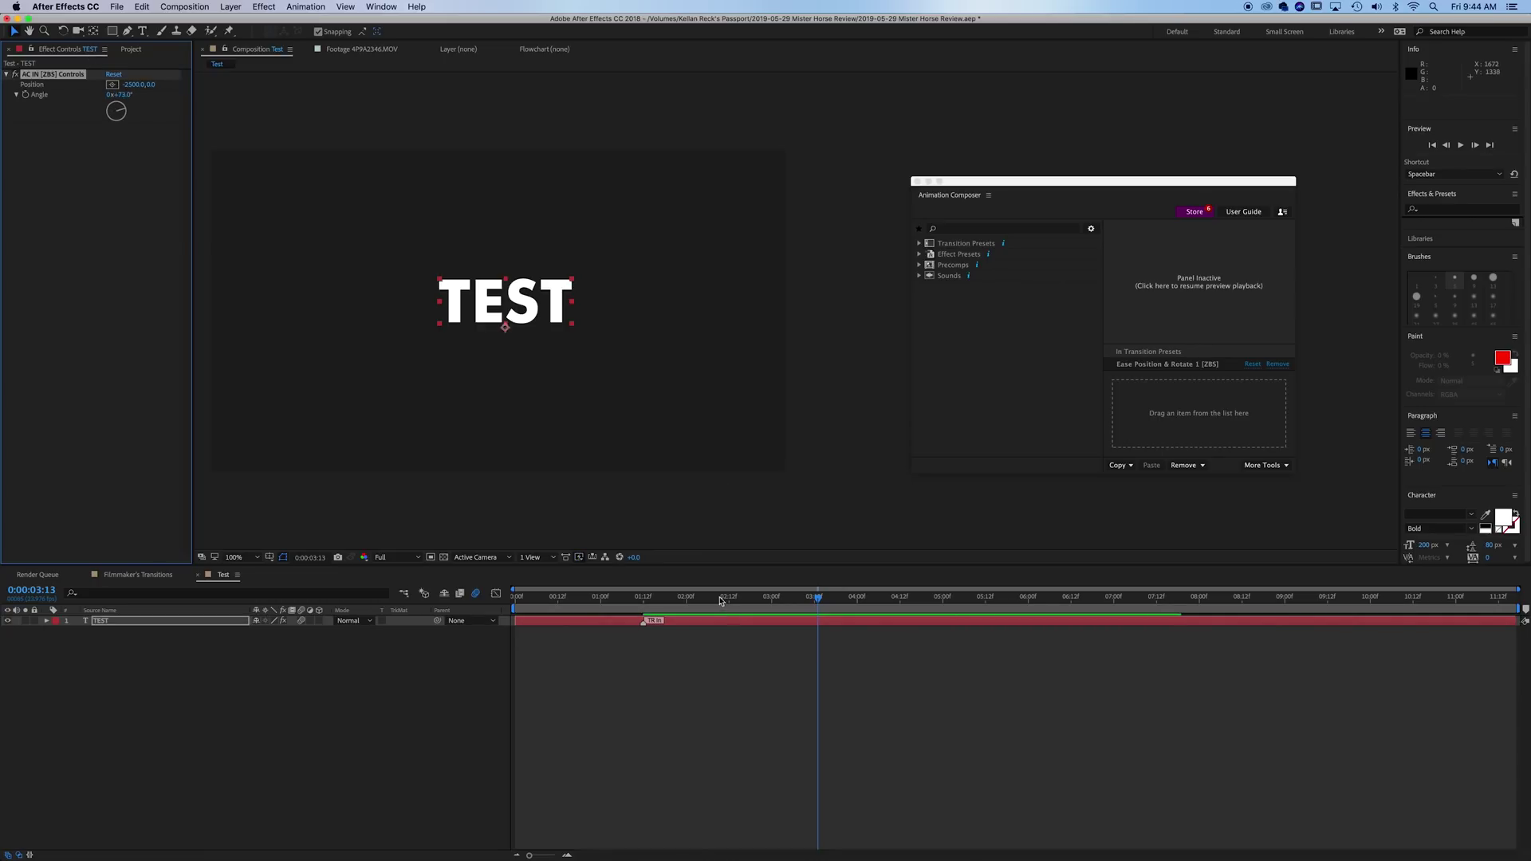
left_click_drag(678, 610, 571, 597)
left_click_drag(120, 118, 90, 75)
- Remove all Animation Composer presets from the TEST layer
left_click(383, 664)
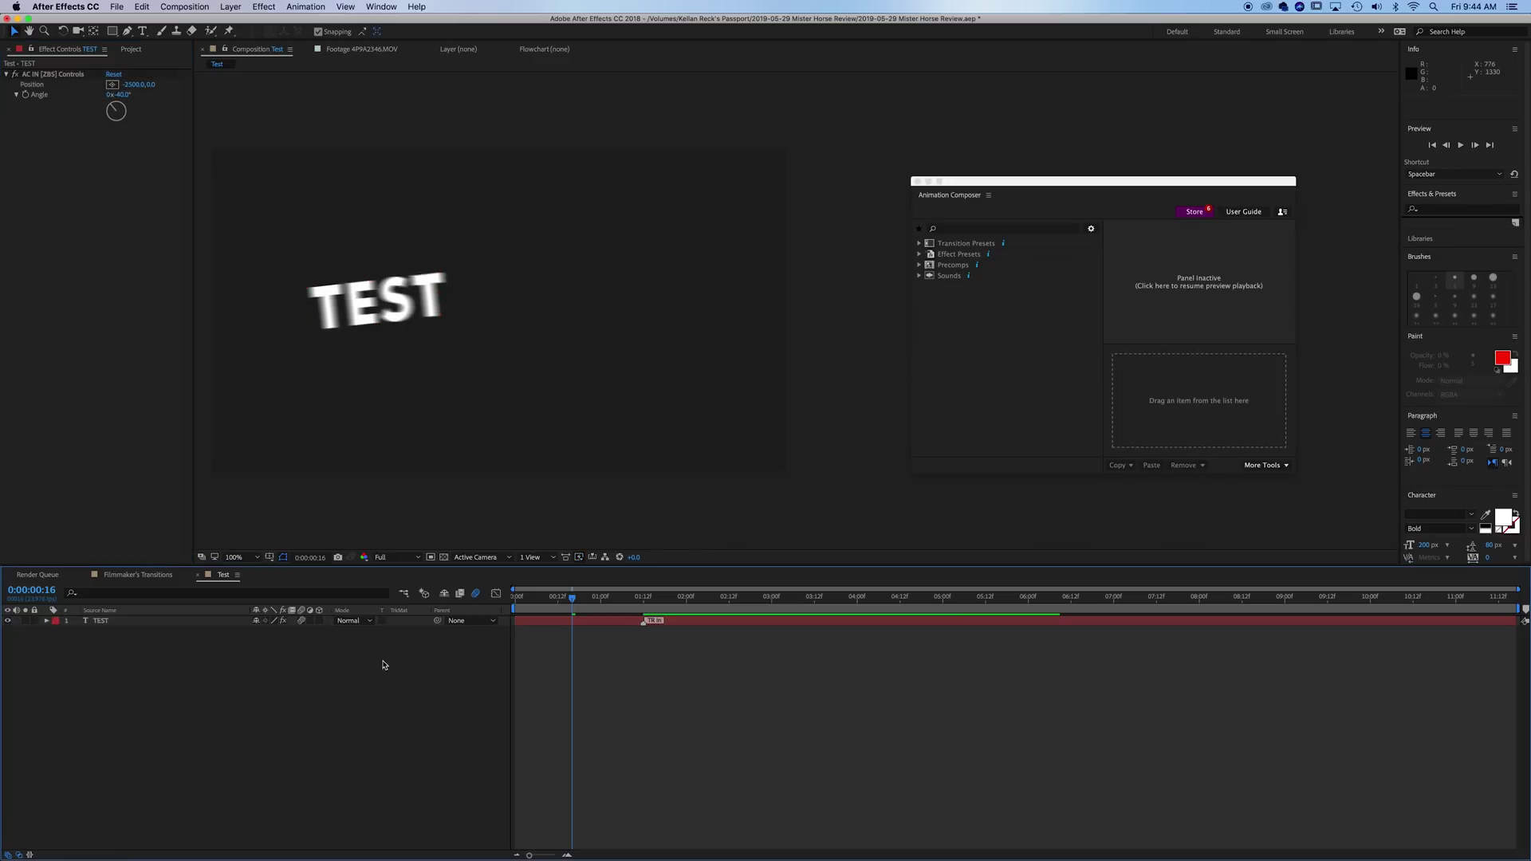
left_click(154, 624)
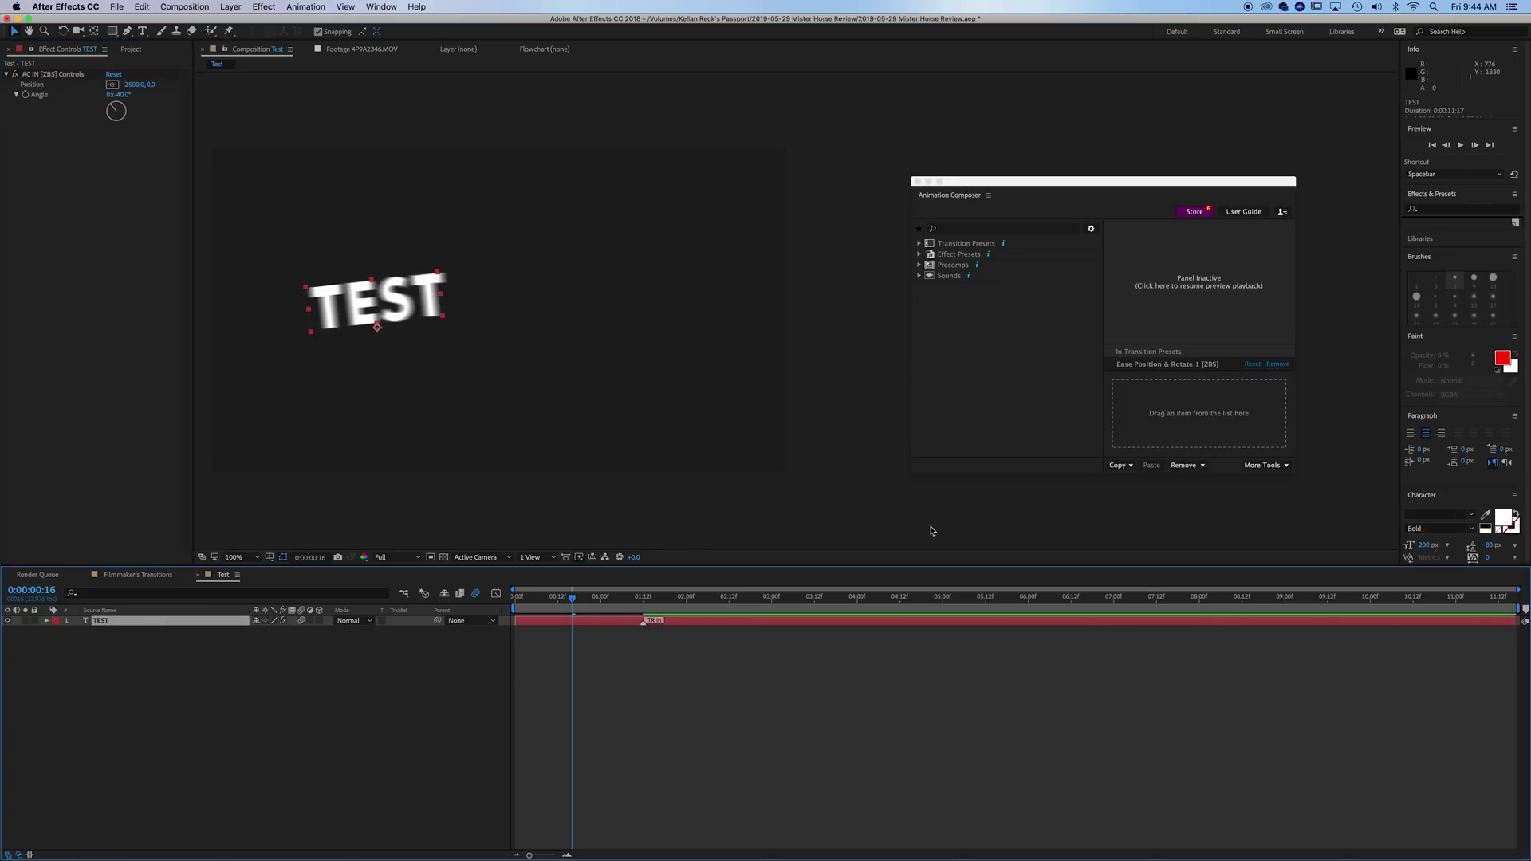
left_click(1200, 466)
left_click(1202, 477)
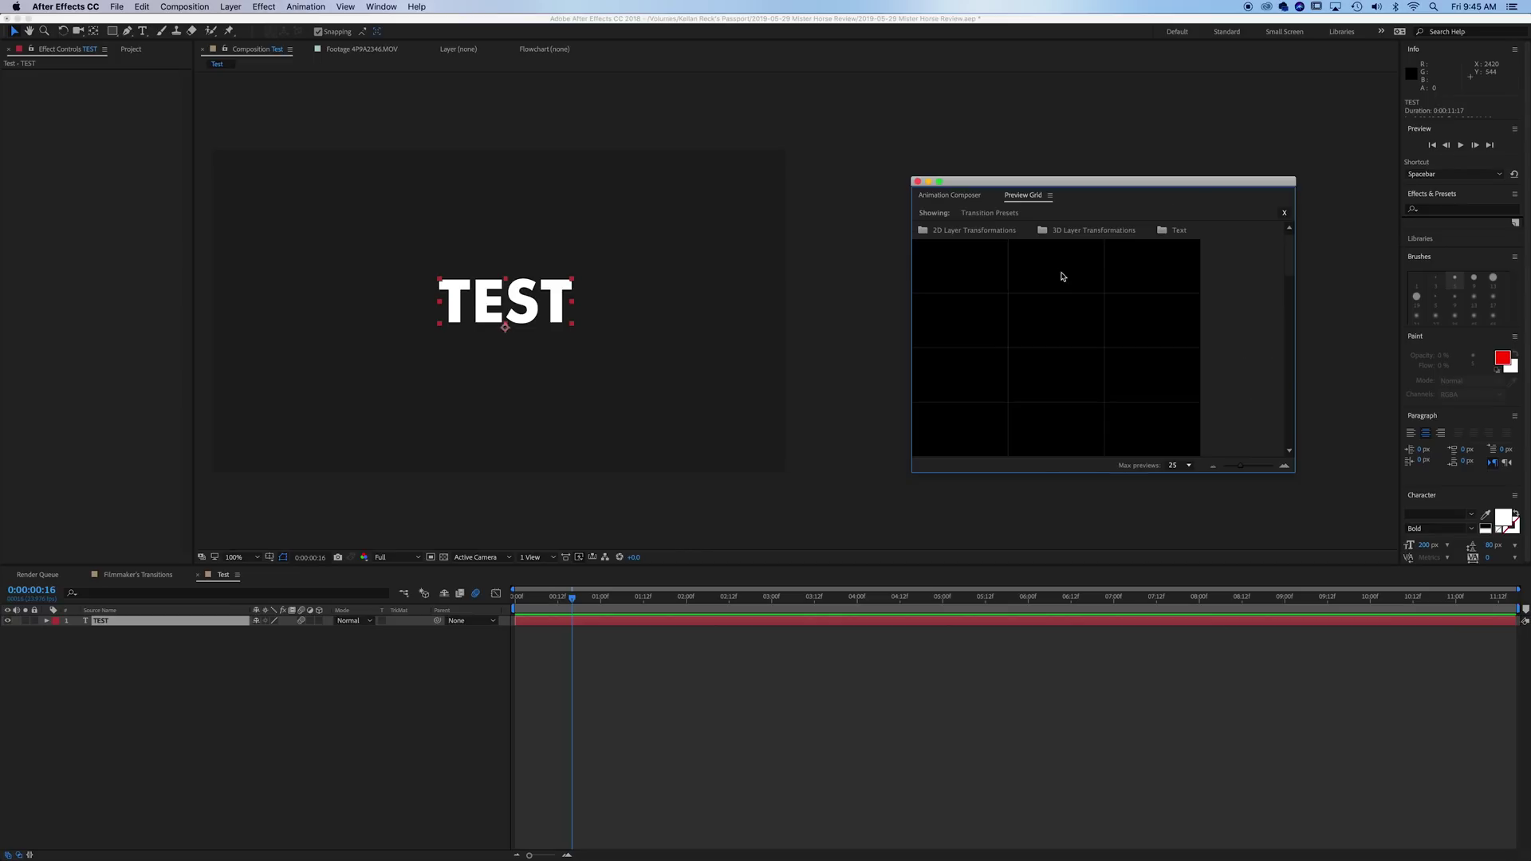
- Apply a per-character Position & Rotate transition-in preset to TEST from the Preview Grid
left_click(1017, 242)
scroll(1037, 303, "down", 3)
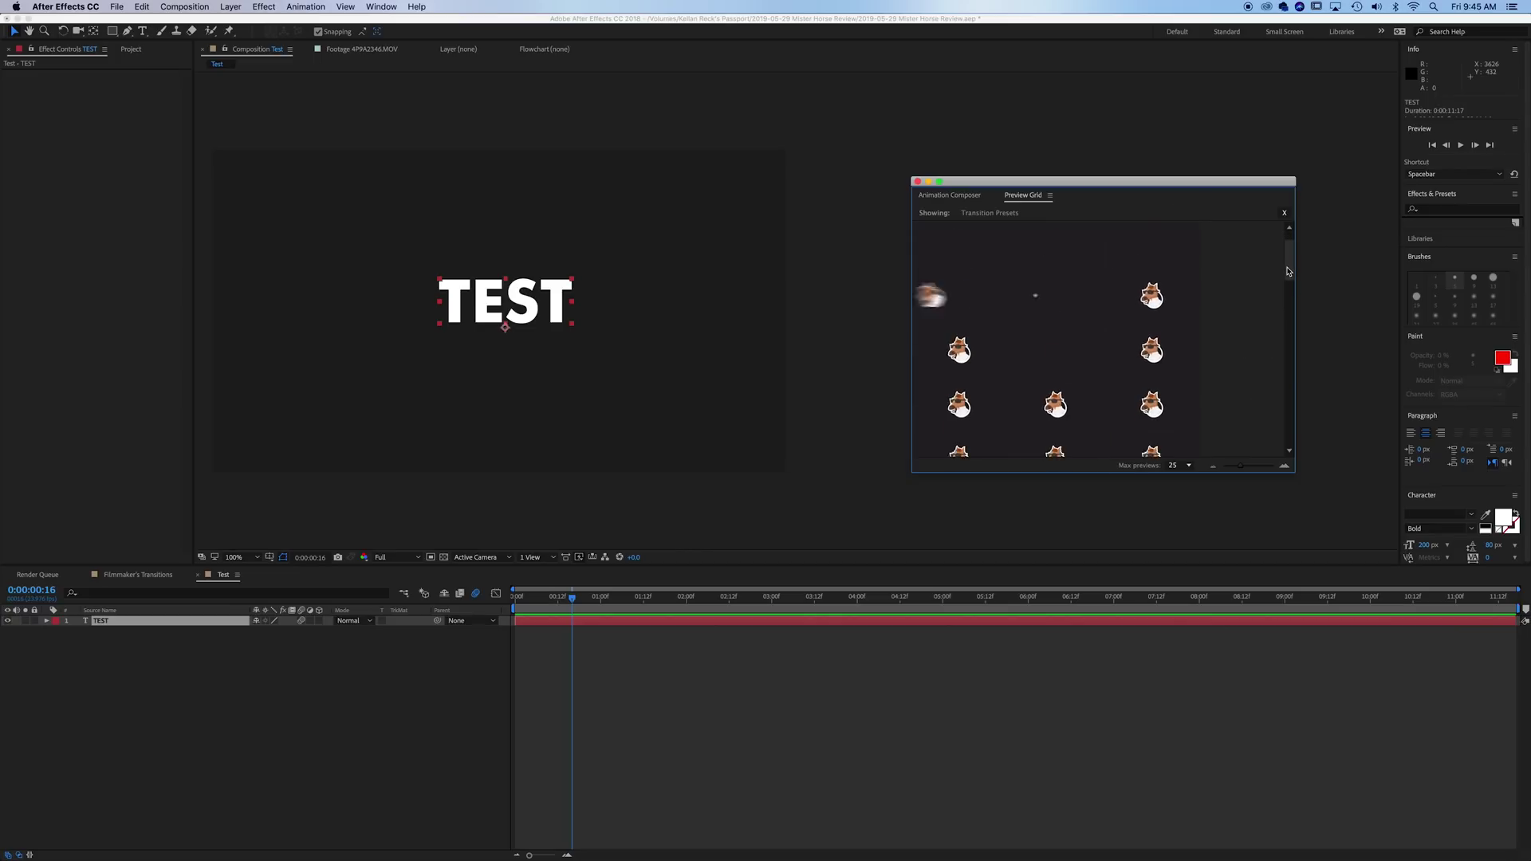
scroll(1287, 275, "down", 3)
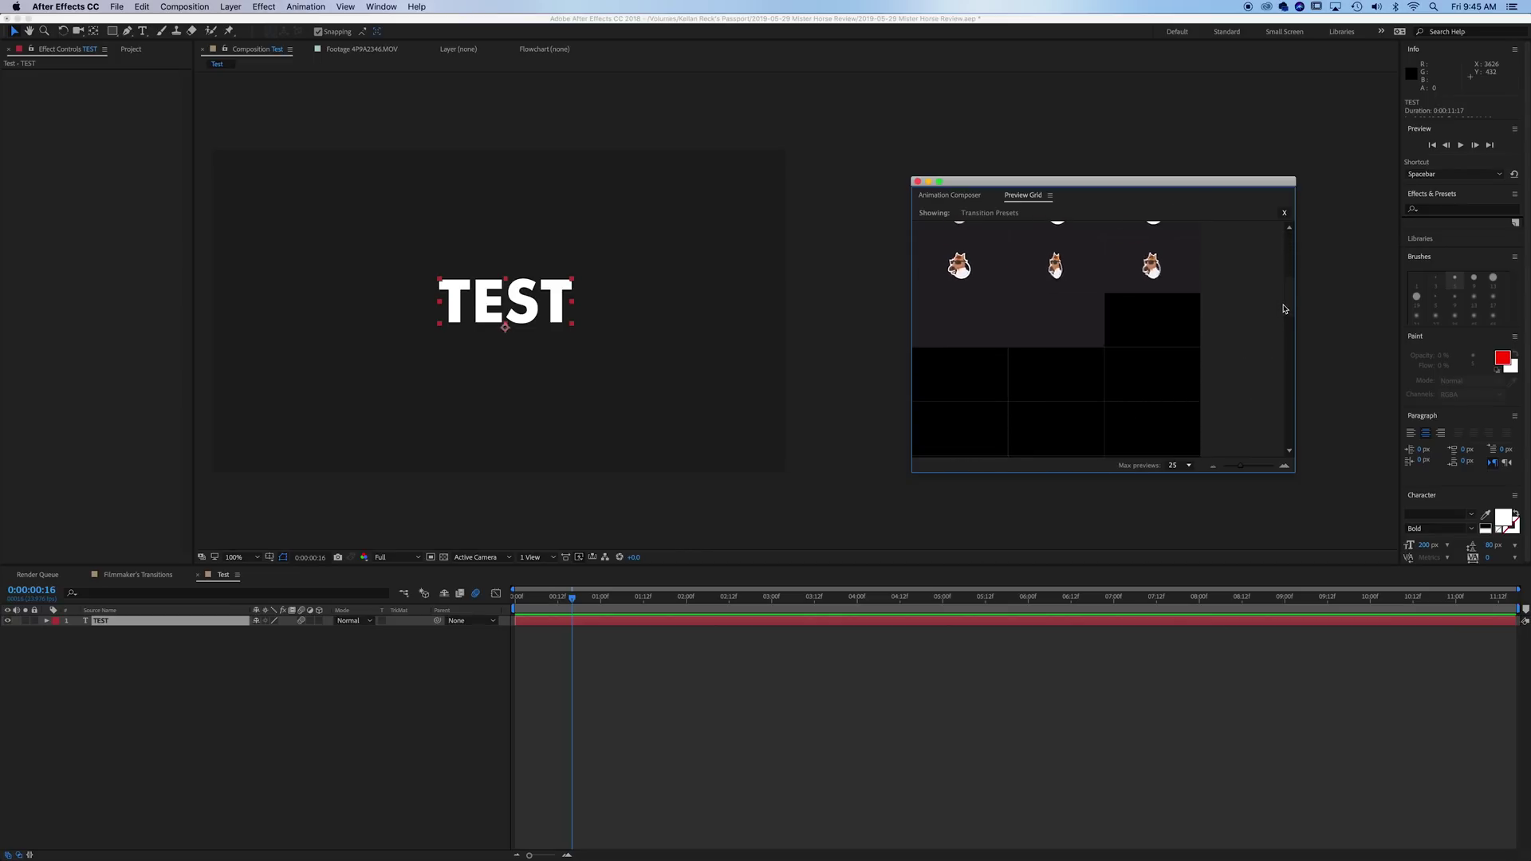
scroll(1283, 307, "down", 1)
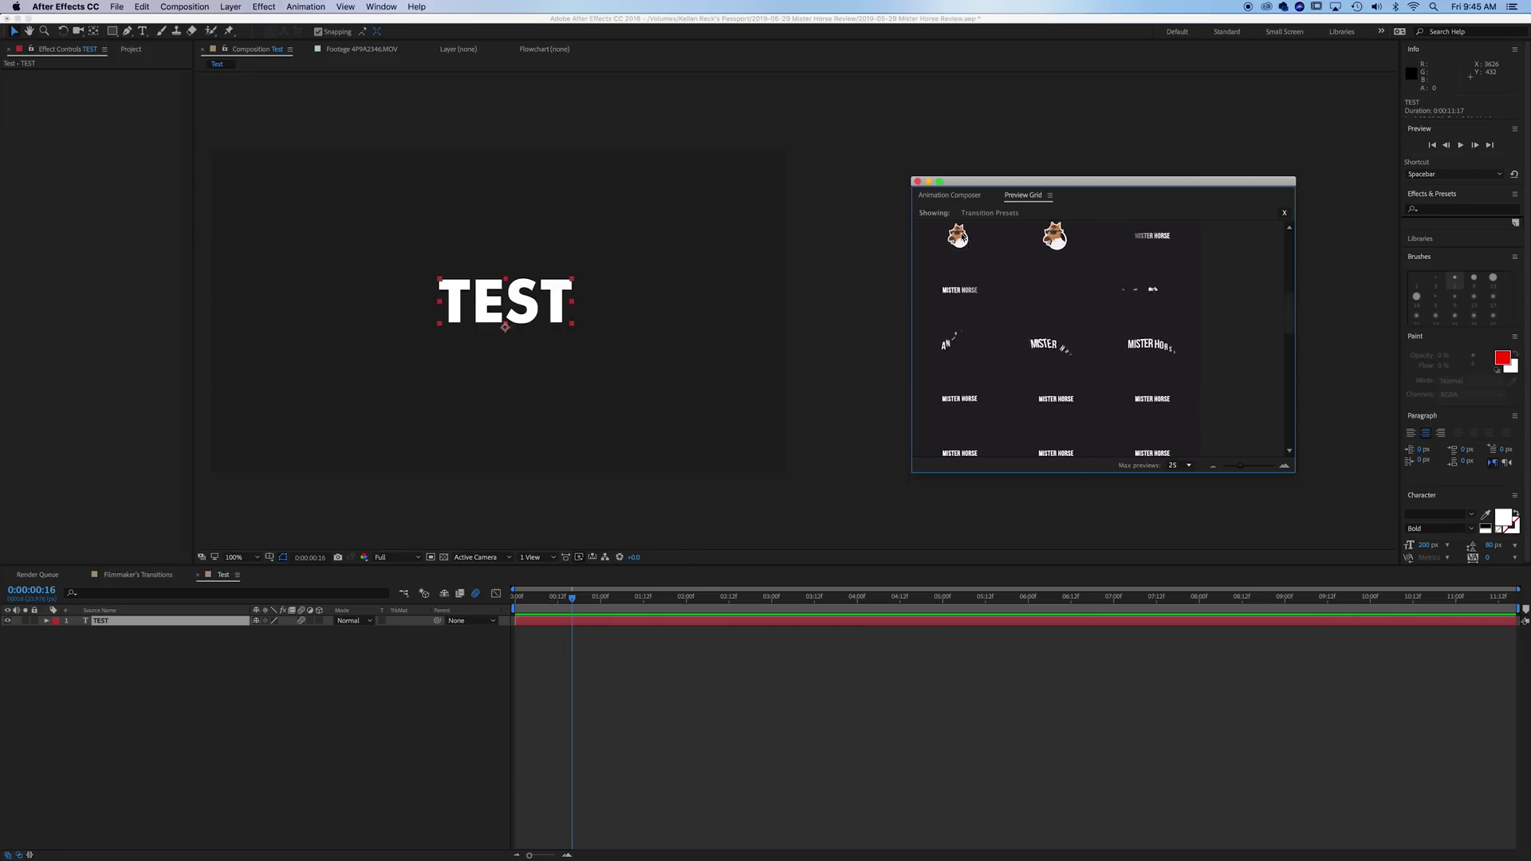
mouse_move(1290, 311)
left_mouse_down()
mouse_move(1294, 268)
mouse_move(1291, 313)
left_mouse_up()
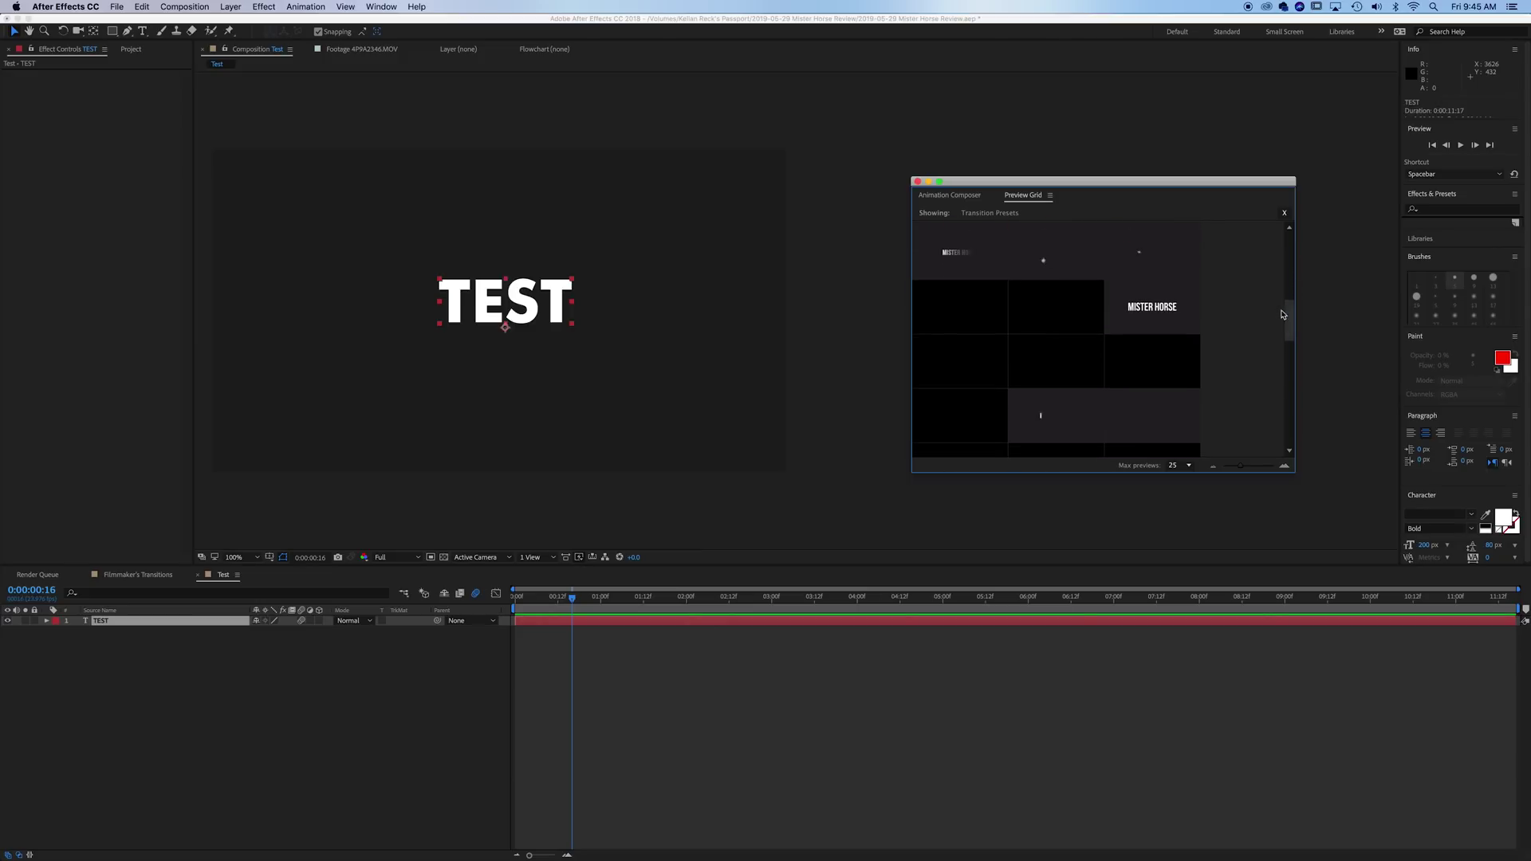
left_click(1064, 260)
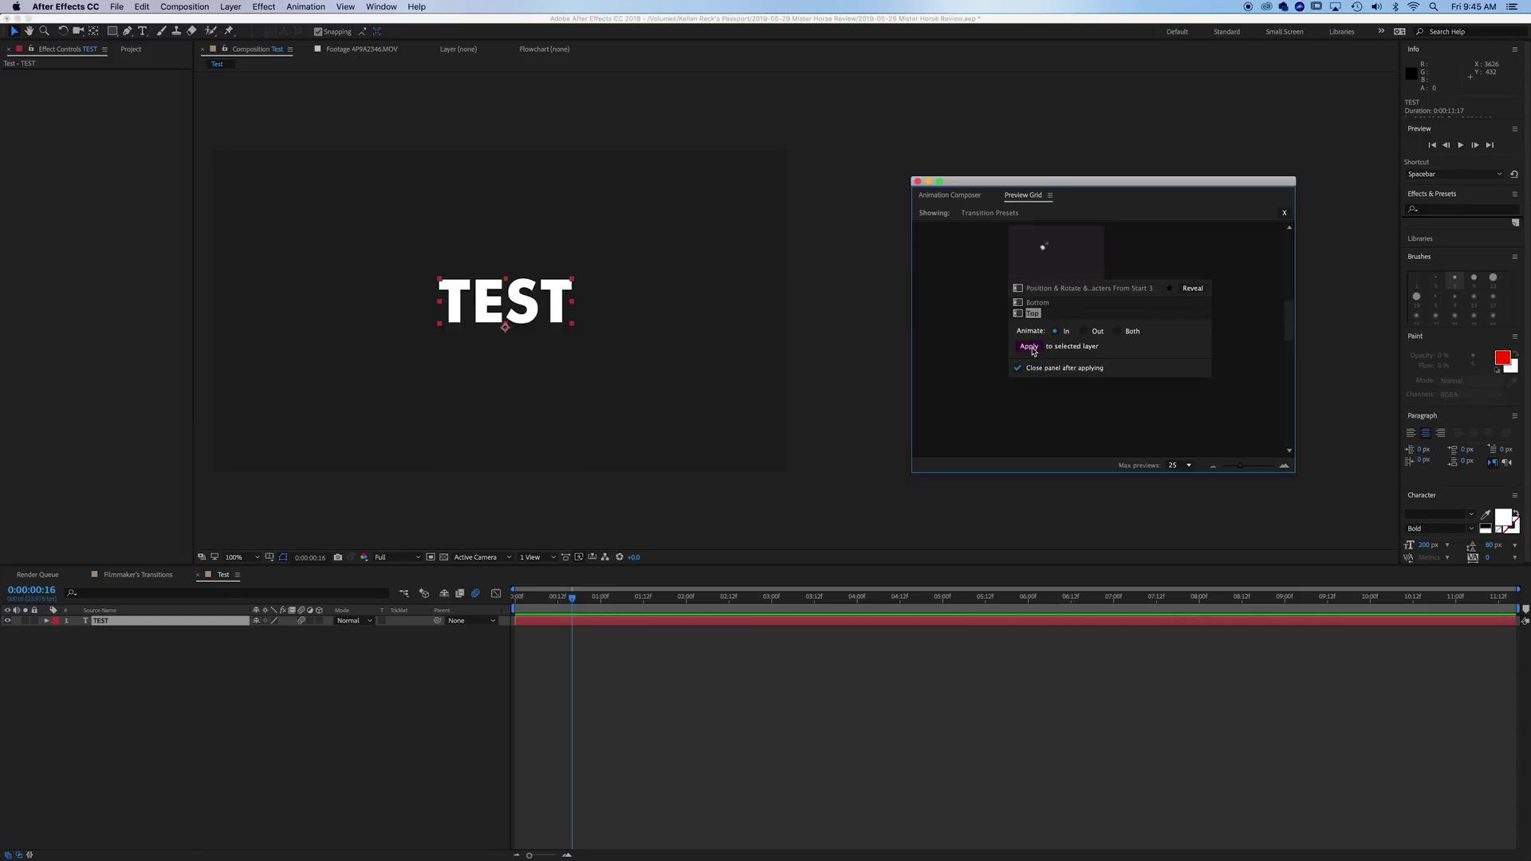
left_click(1031, 348)
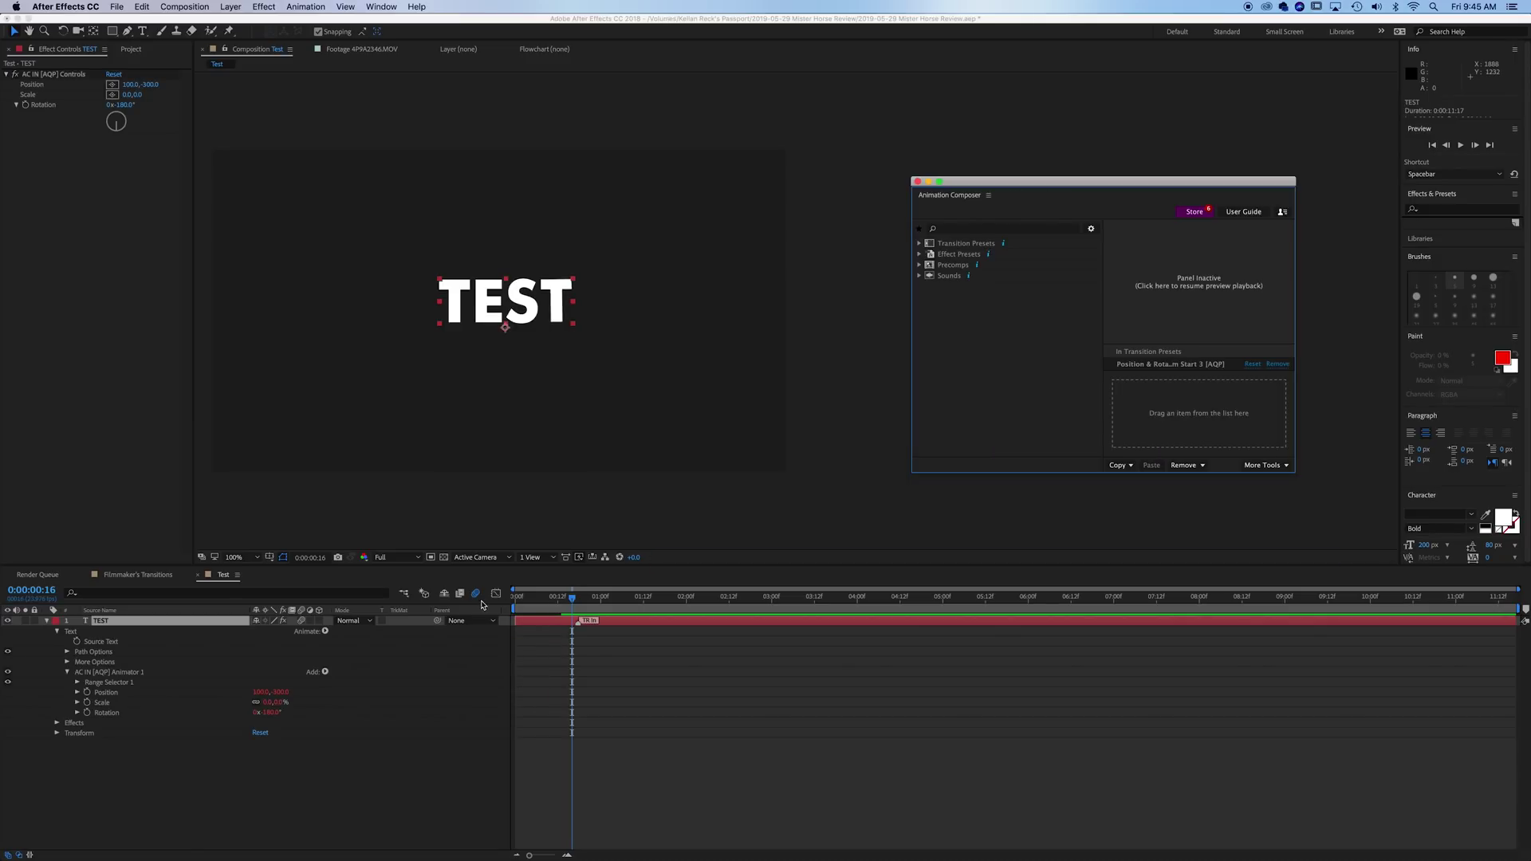
- Turn on motion blur and preview the per-character intro from the start
left_click(519, 598)
key("space")
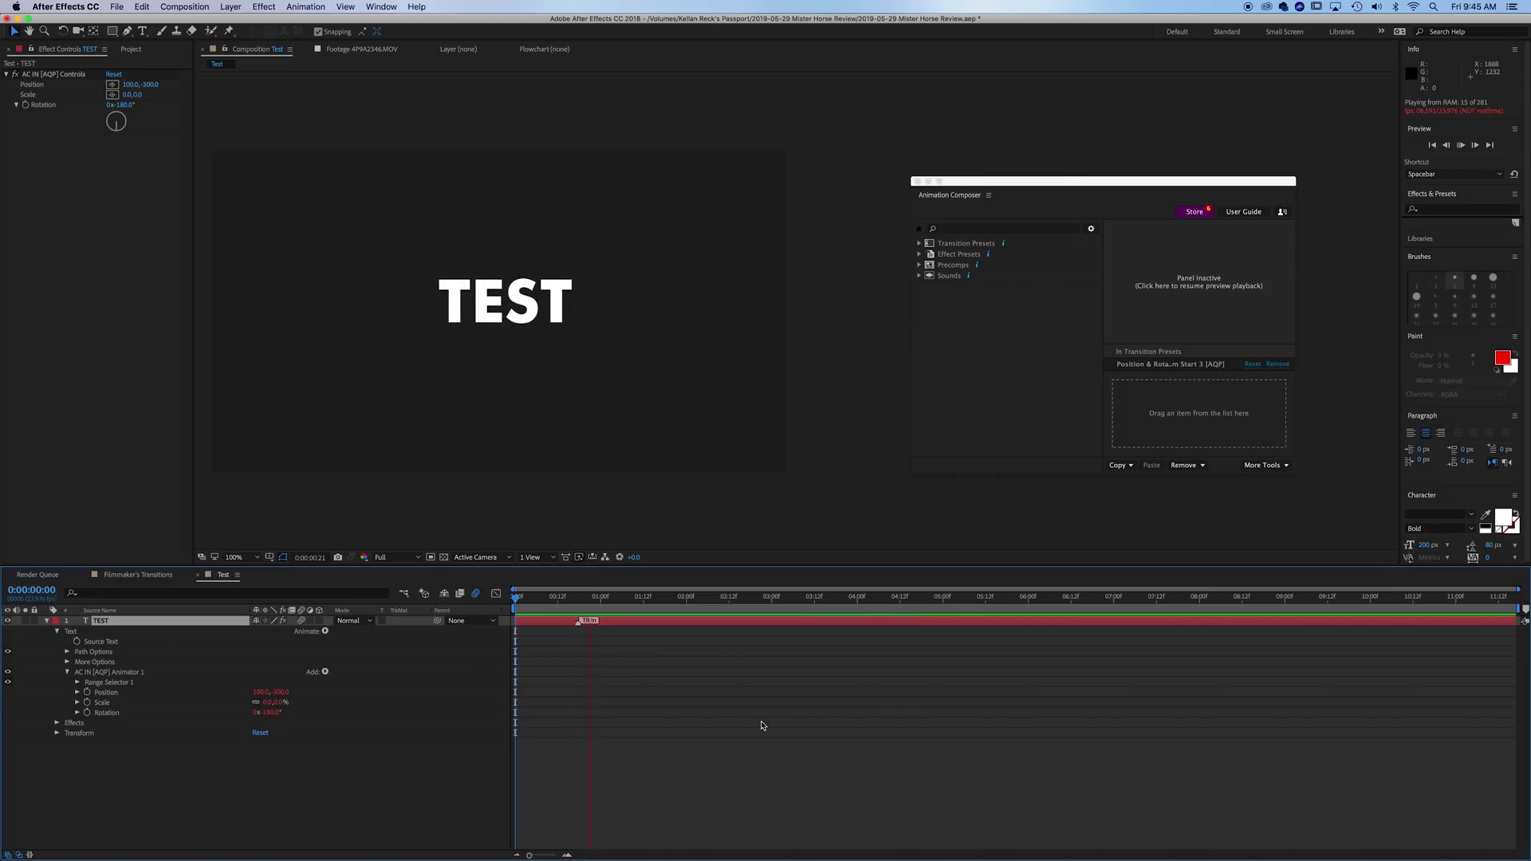
left_click(475, 594)
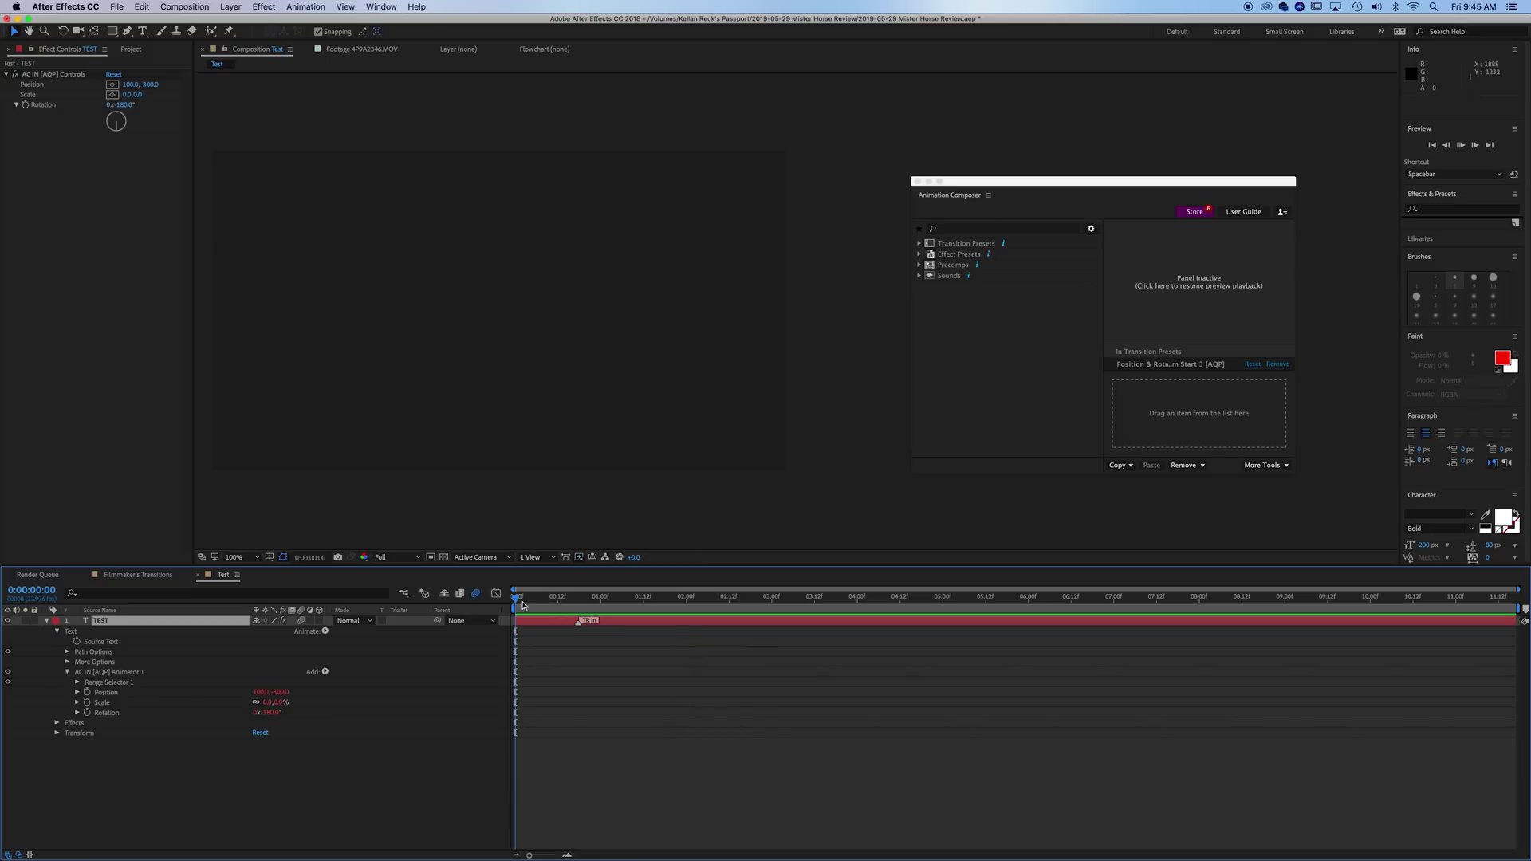
key("space")
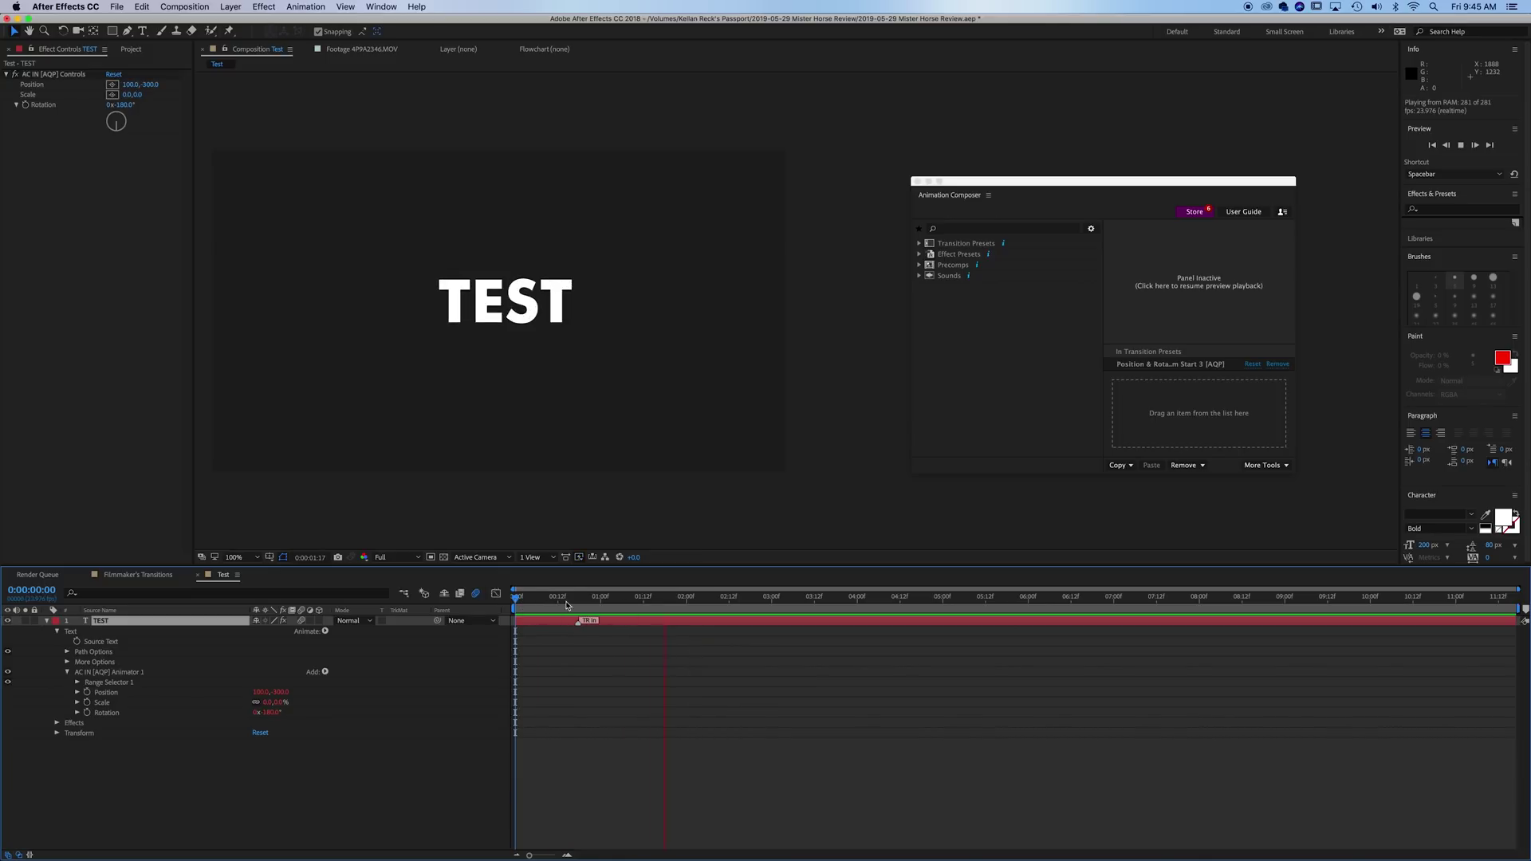
key("space")
left_click(602, 609)
key("space")
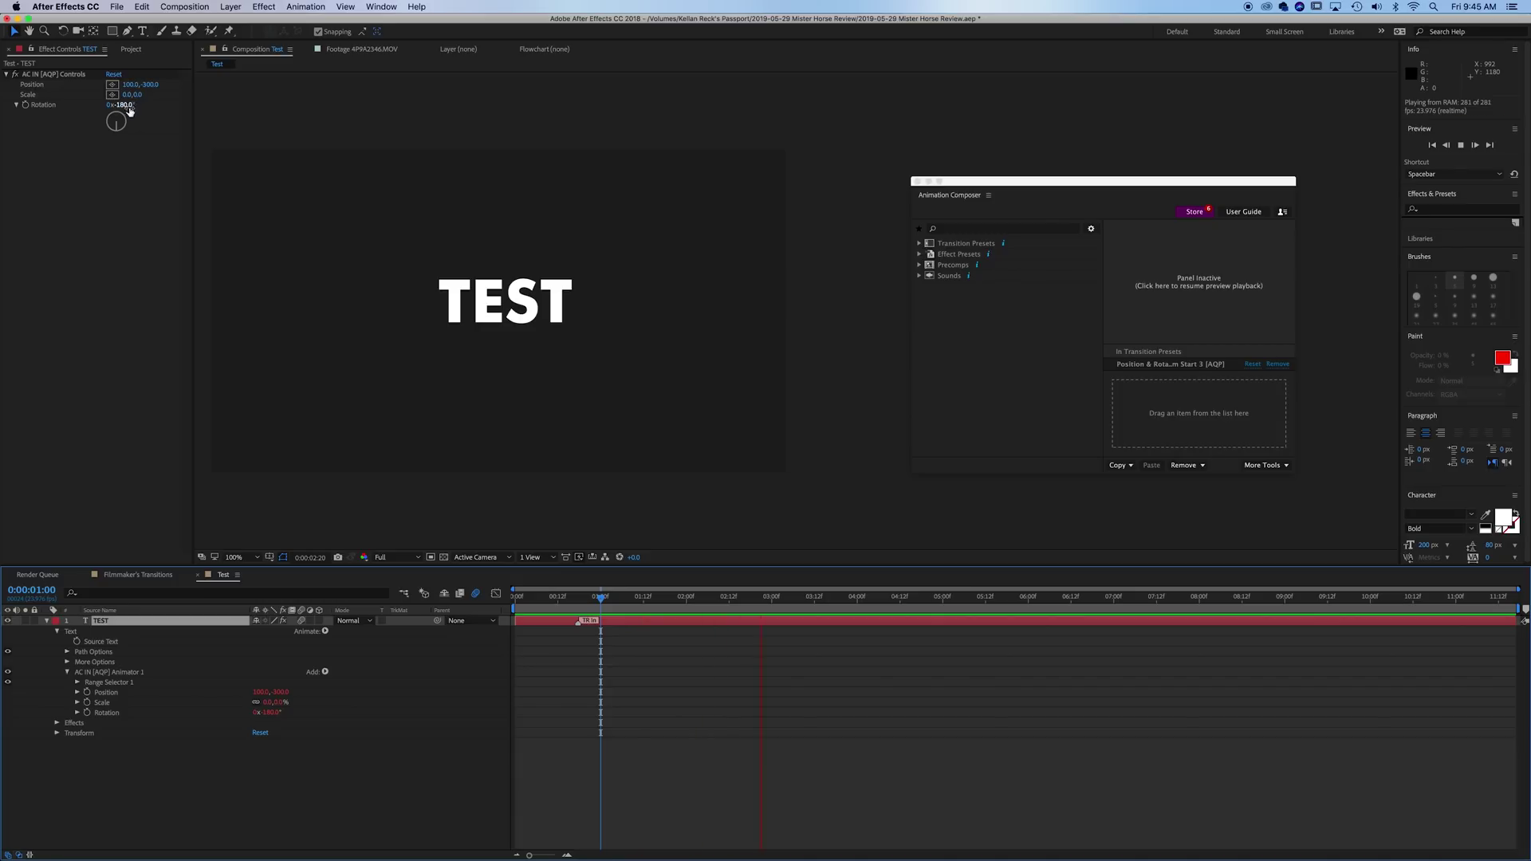
- Increase the intro's Rotation and set its starting Scale to 43, scrubbing to check
left_click_drag(130, 111, 128, 98)
left_click(152, 98)
left_click(514, 599)
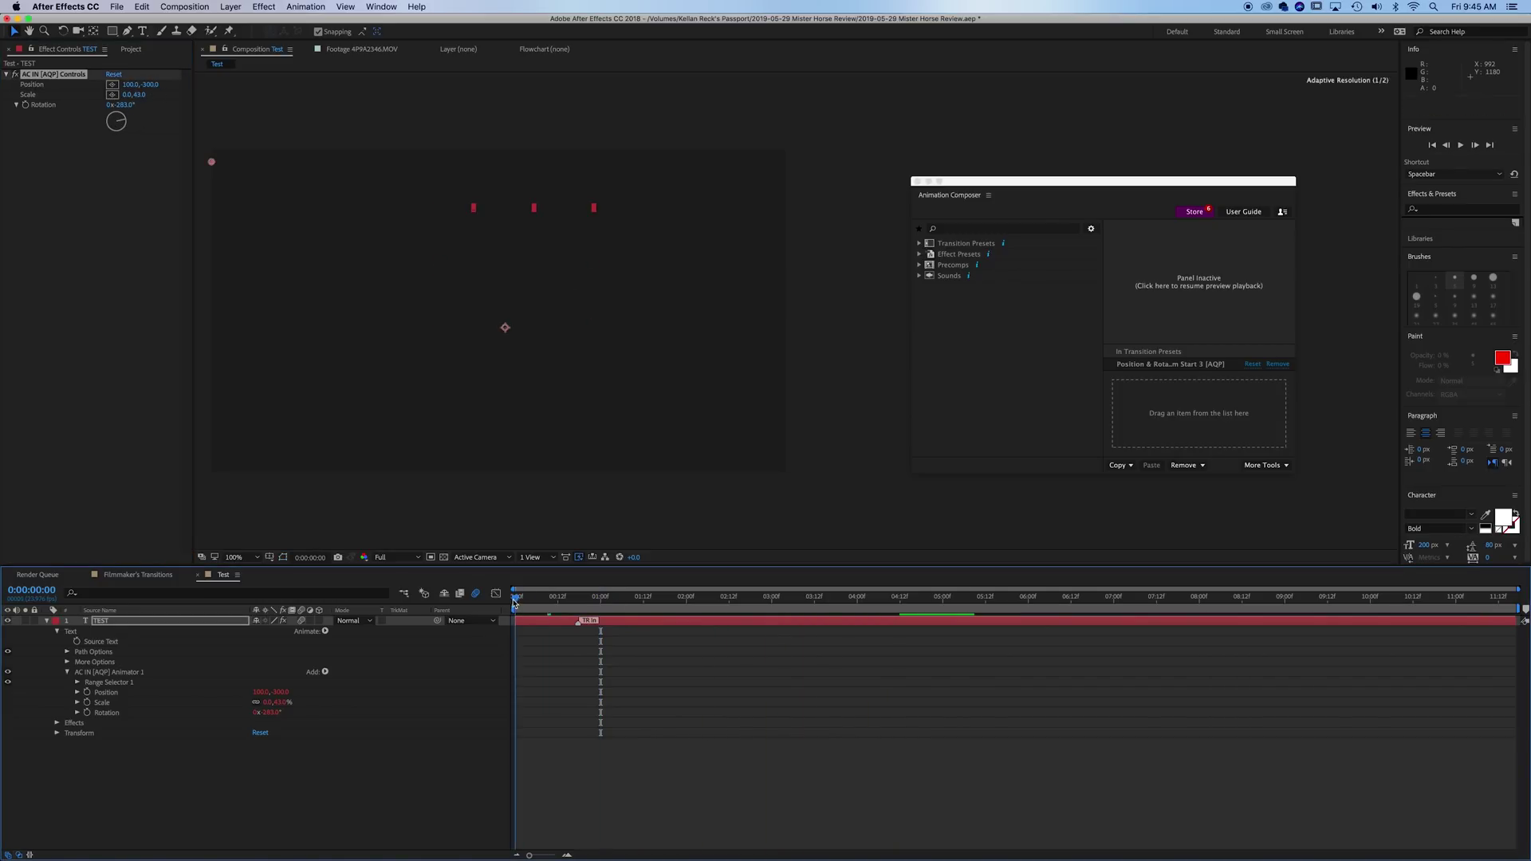
mouse_move(514, 600)
left_mouse_down()
mouse_move(597, 603)
mouse_move(622, 623)
left_mouse_up()
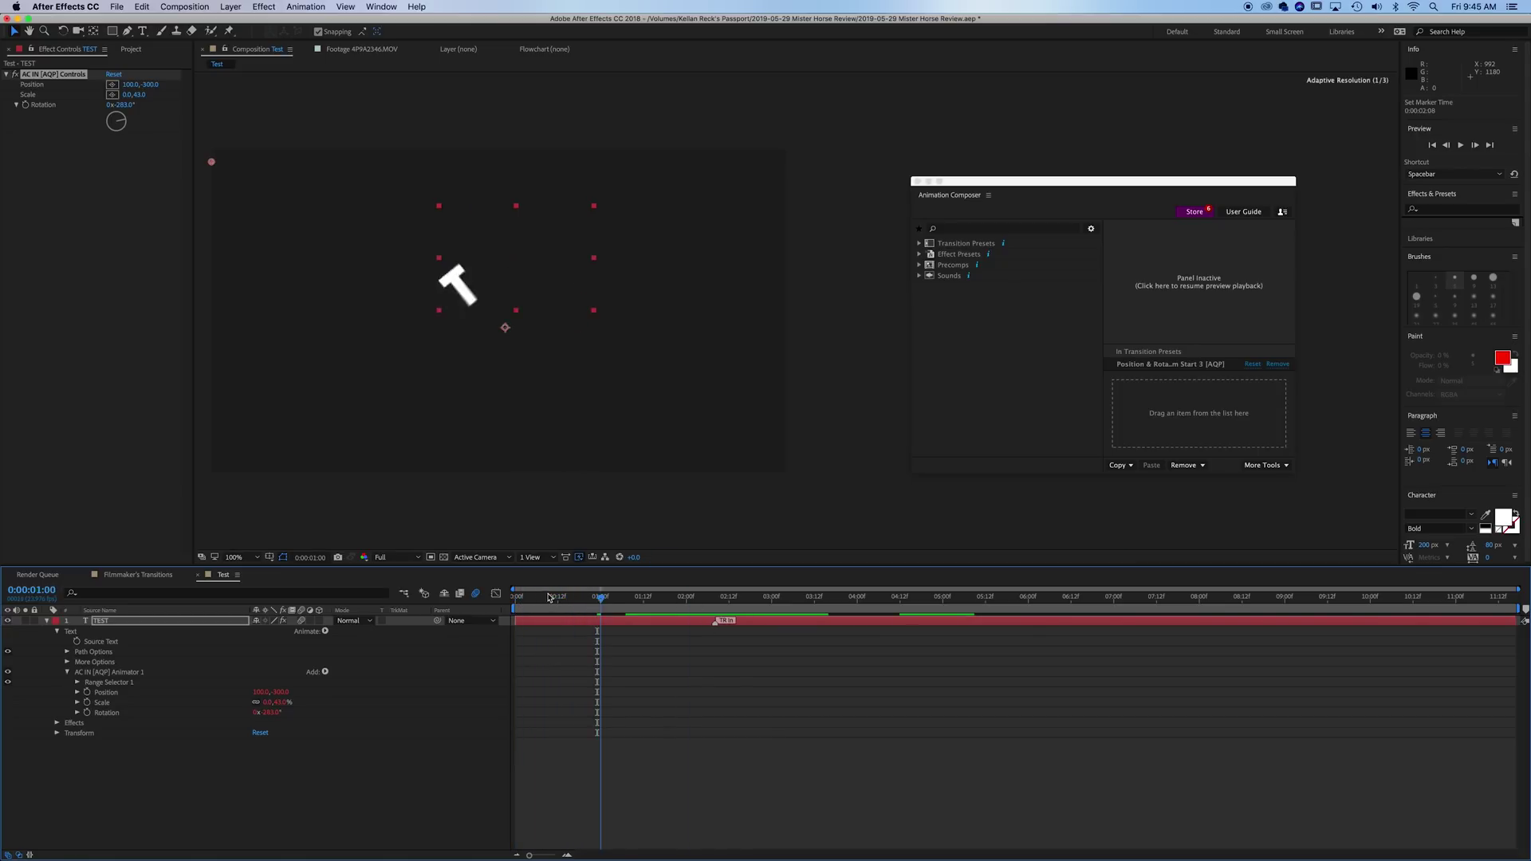
left_click_drag(515, 600, 715, 608)
left_click(1018, 246)
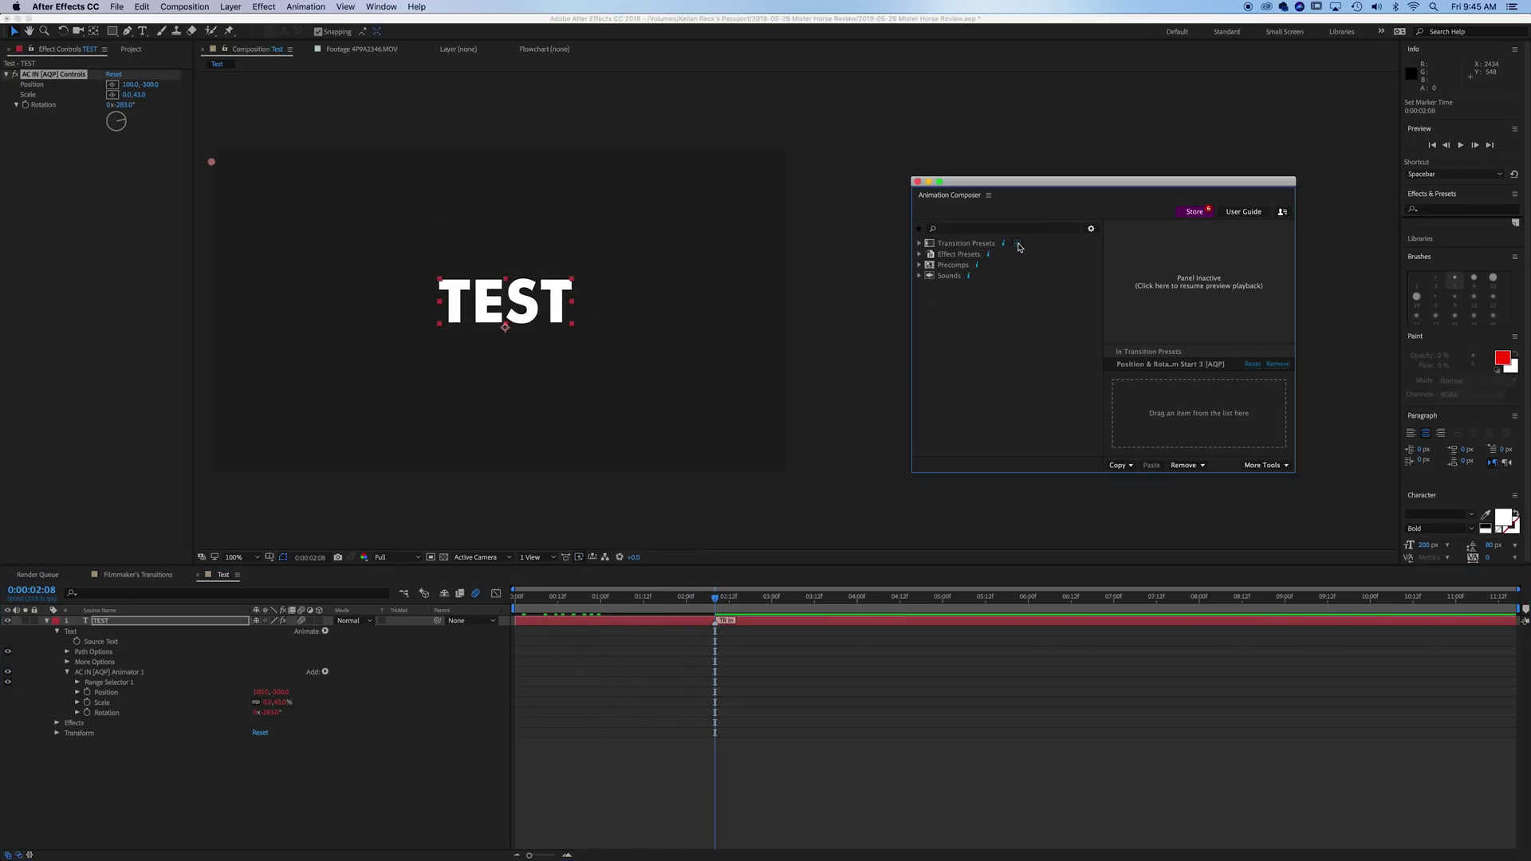
- Open the transition presets Preview Grid and scroll down to the text transitions
left_click(1019, 247)
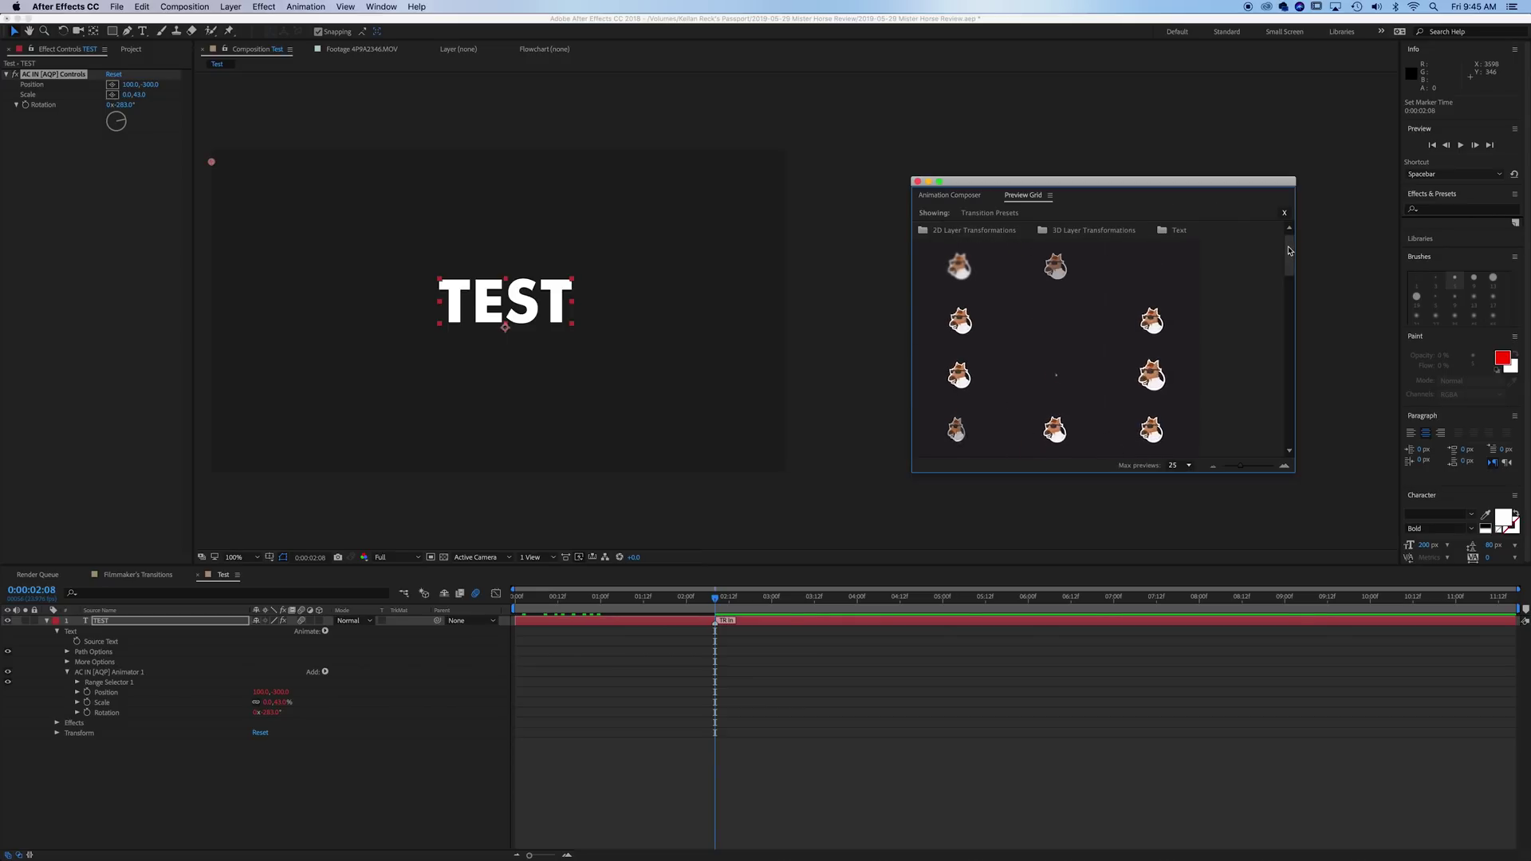
scroll(1290, 255, "down", 1)
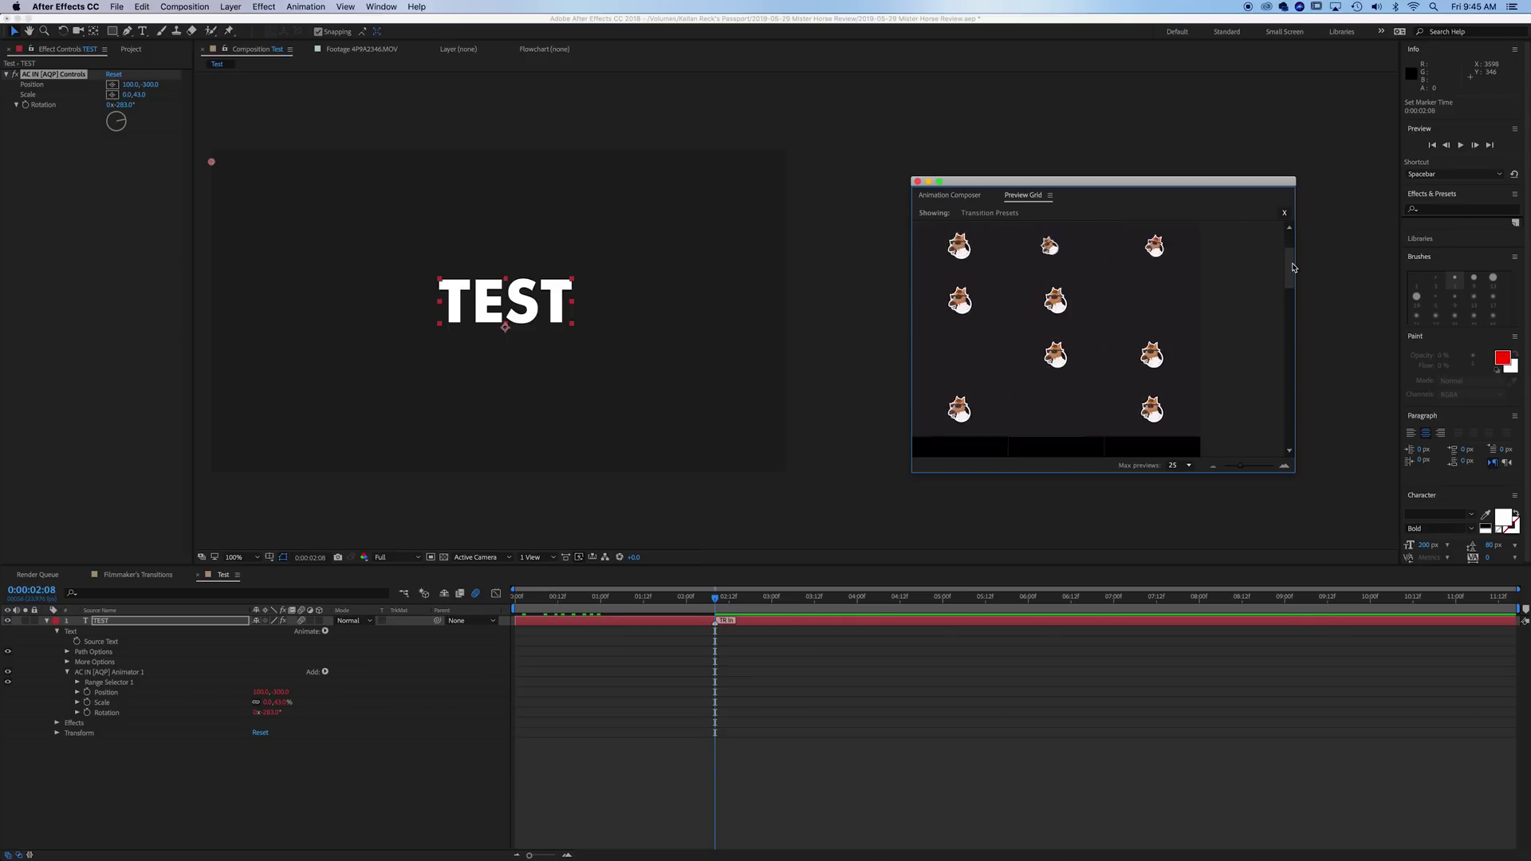
left_click_drag(1290, 255, 1295, 356)
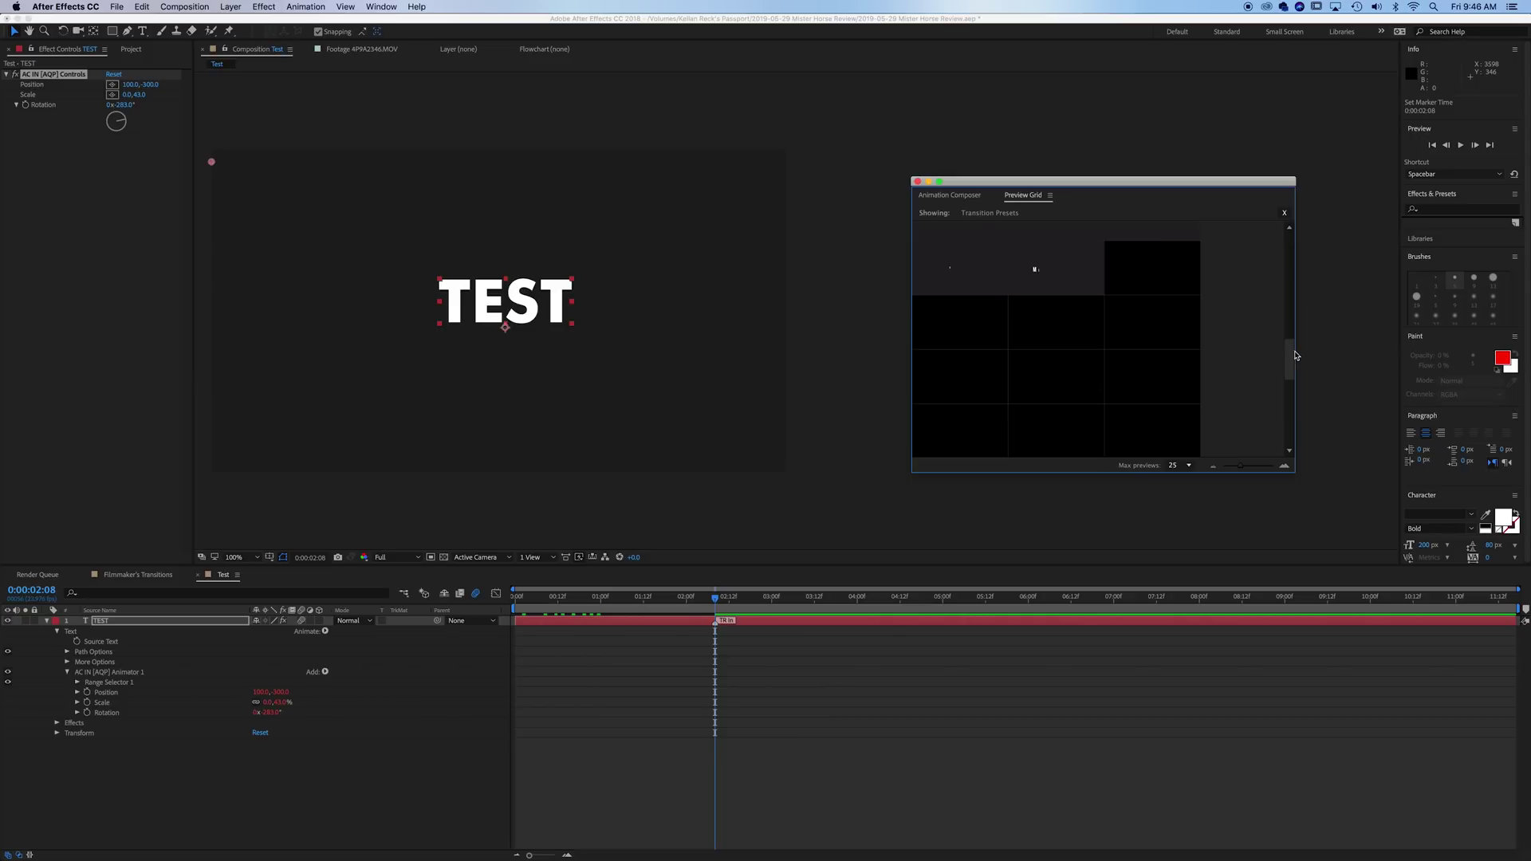
left_click_drag(1295, 356, 1299, 373)
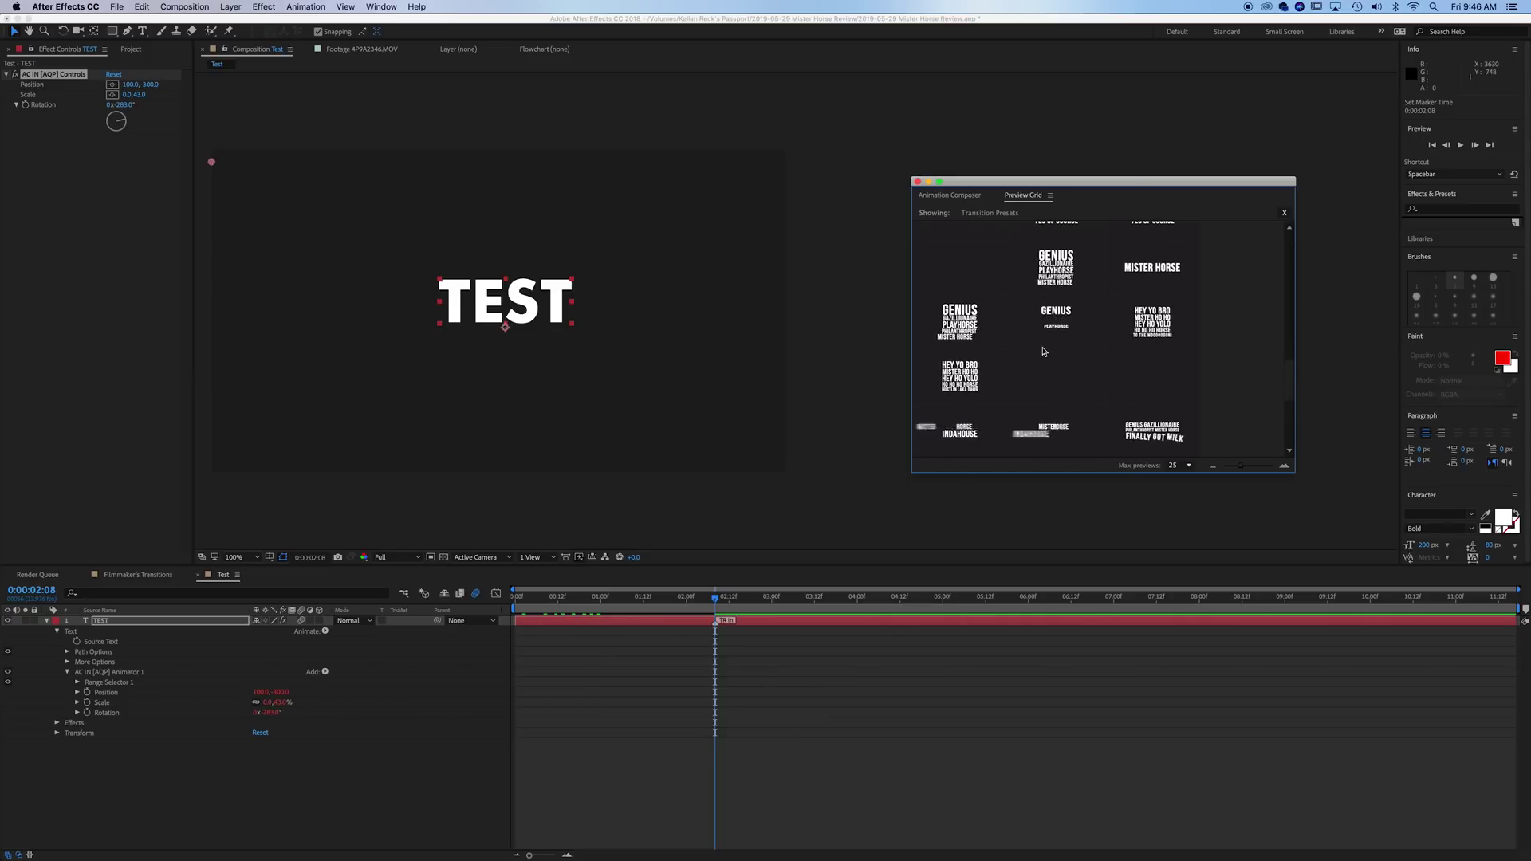
scroll(1042, 352, "down", 5)
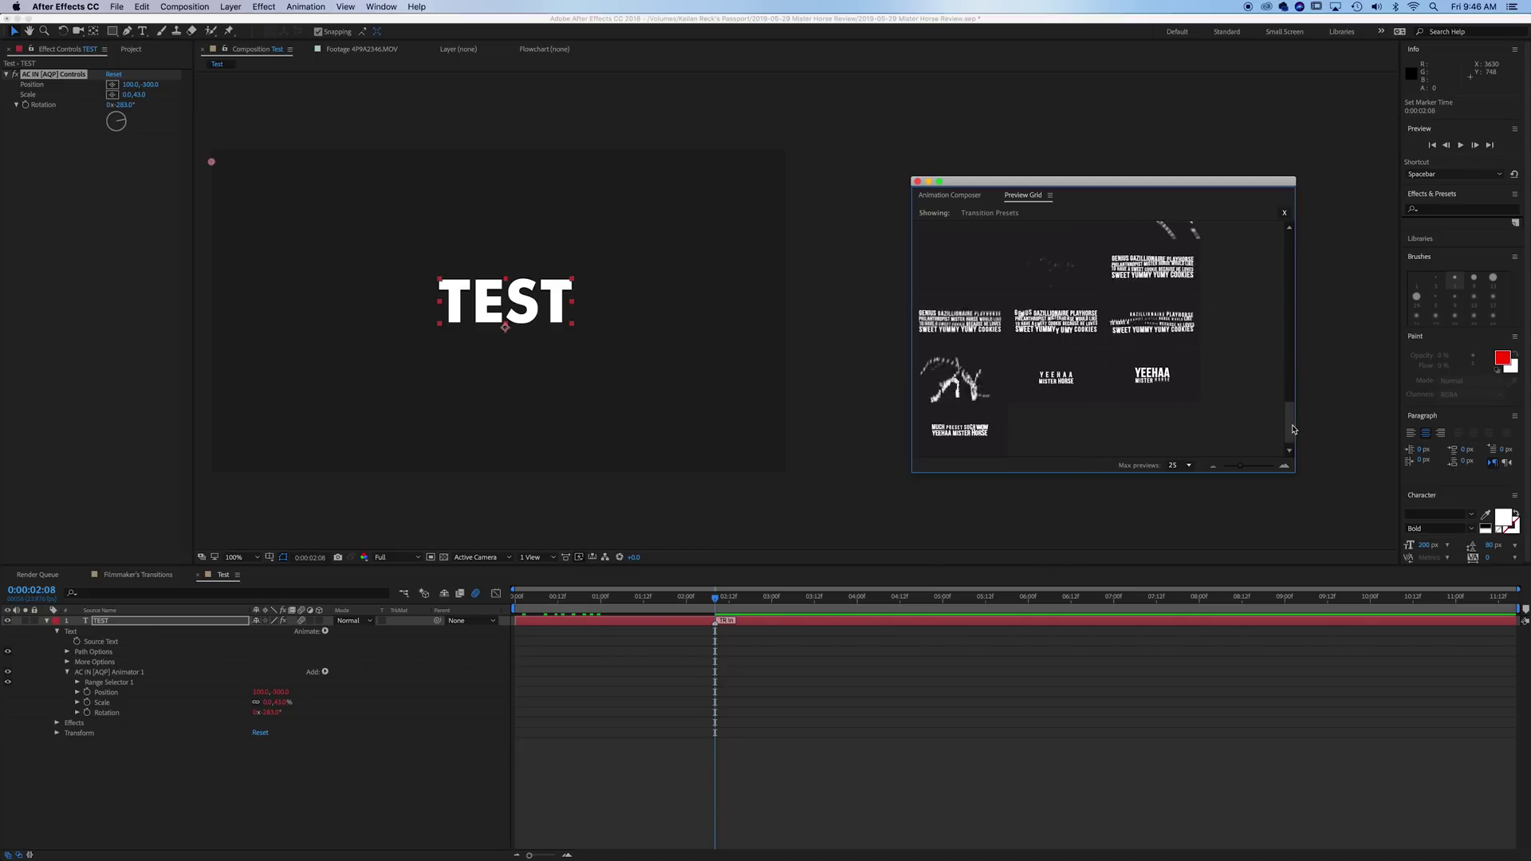
left_click_drag(1293, 429, 1284, 272)
- Select TEST and remove all its presets, dropping the Position & Rotate [AQP] transition
left_click(954, 196)
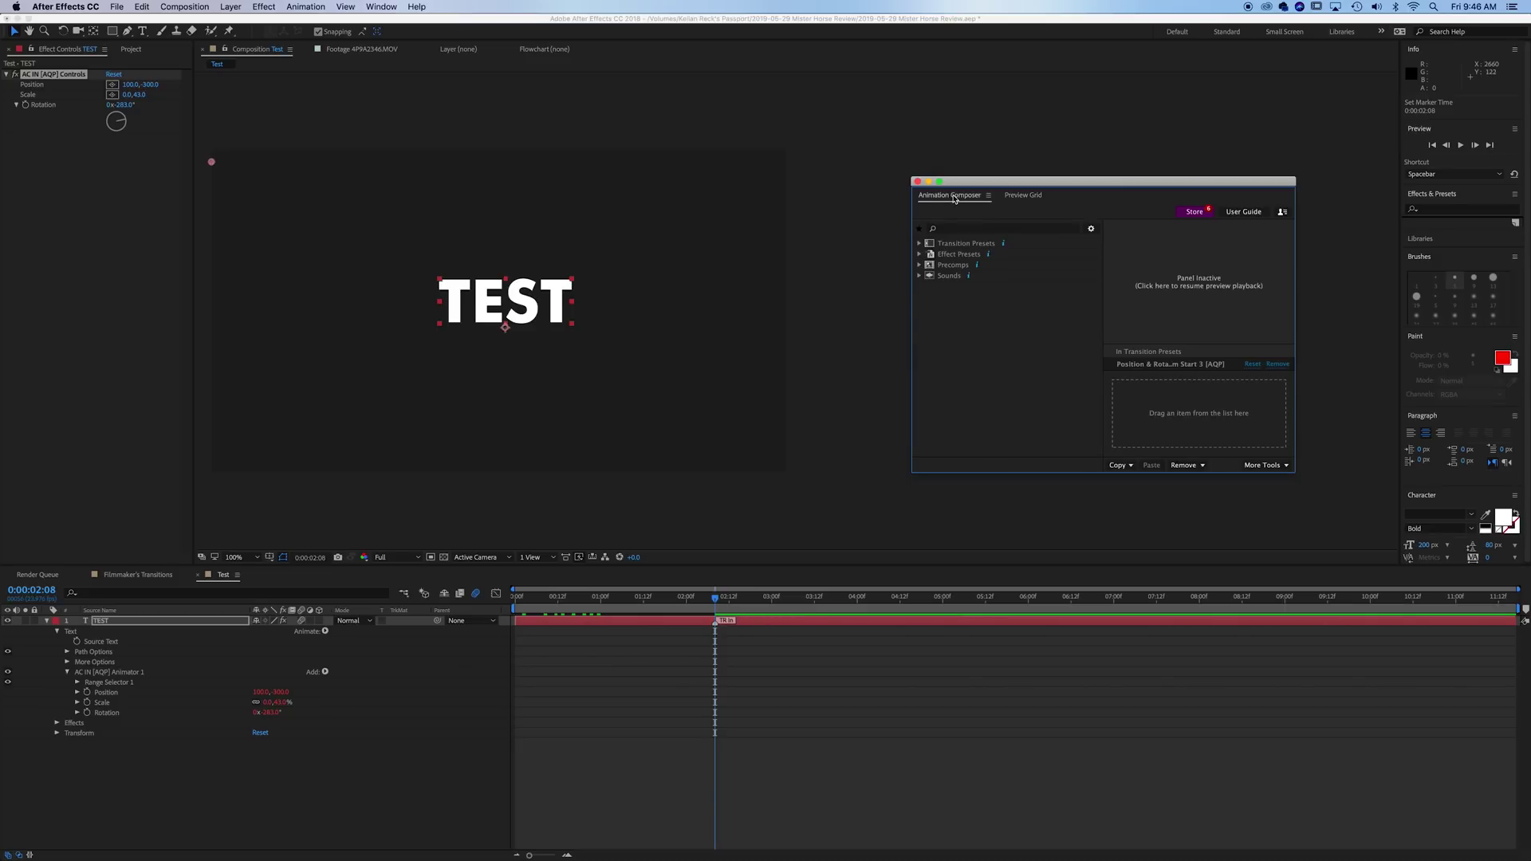
left_click(1002, 254)
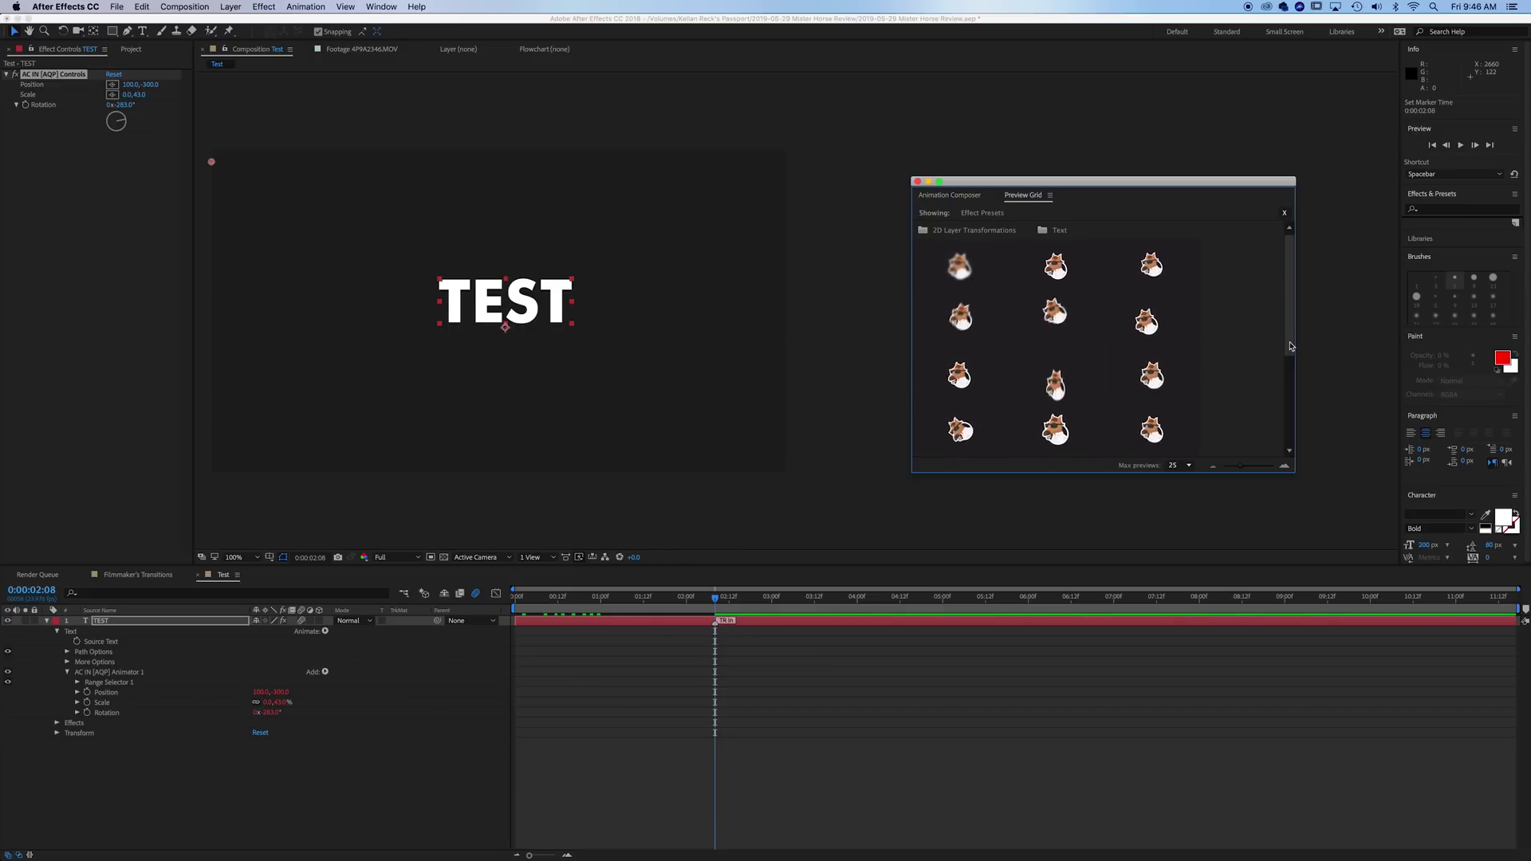
left_click(209, 622)
left_click(1284, 213)
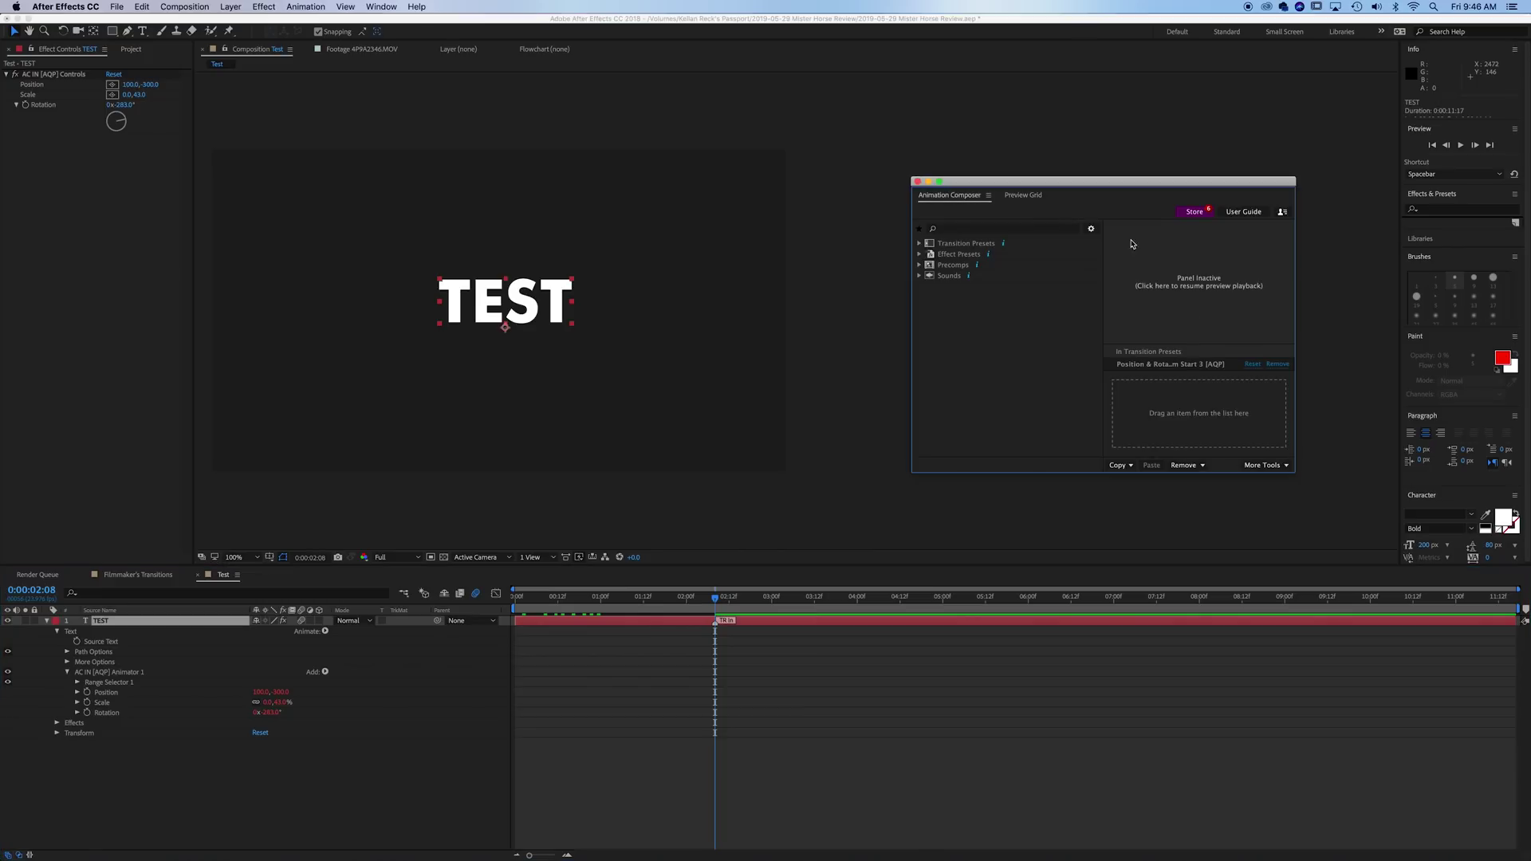
left_click(1199, 467)
left_click(1197, 490)
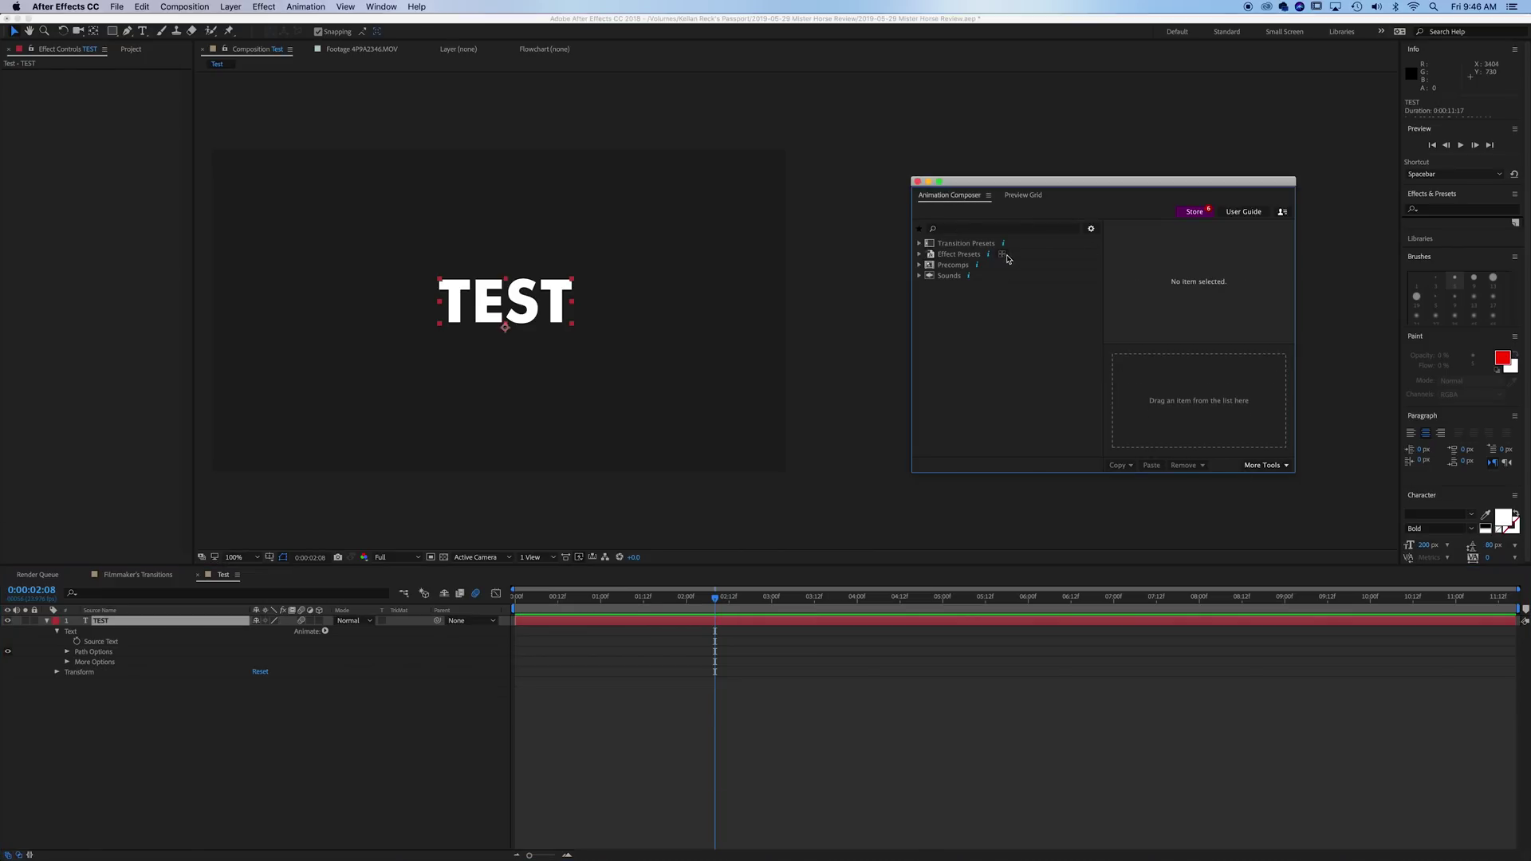
- Apply the Decode Continuous Characters preset to TEST and preview the letter scramble
left_click_drag(986, 185, 1000, 178)
left_click(1038, 187)
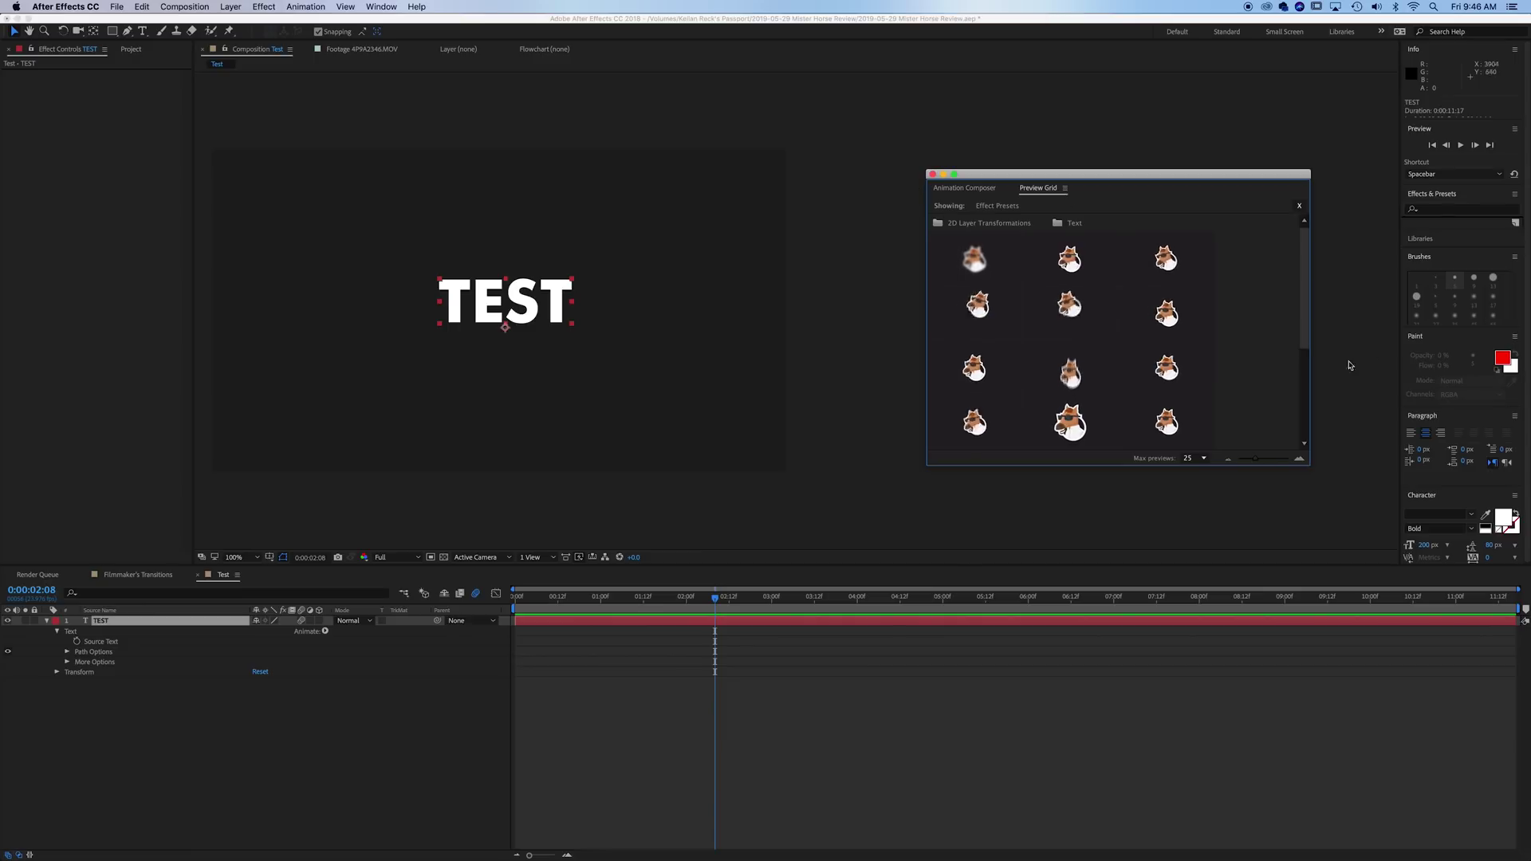
scroll(1156, 327, "down", 3)
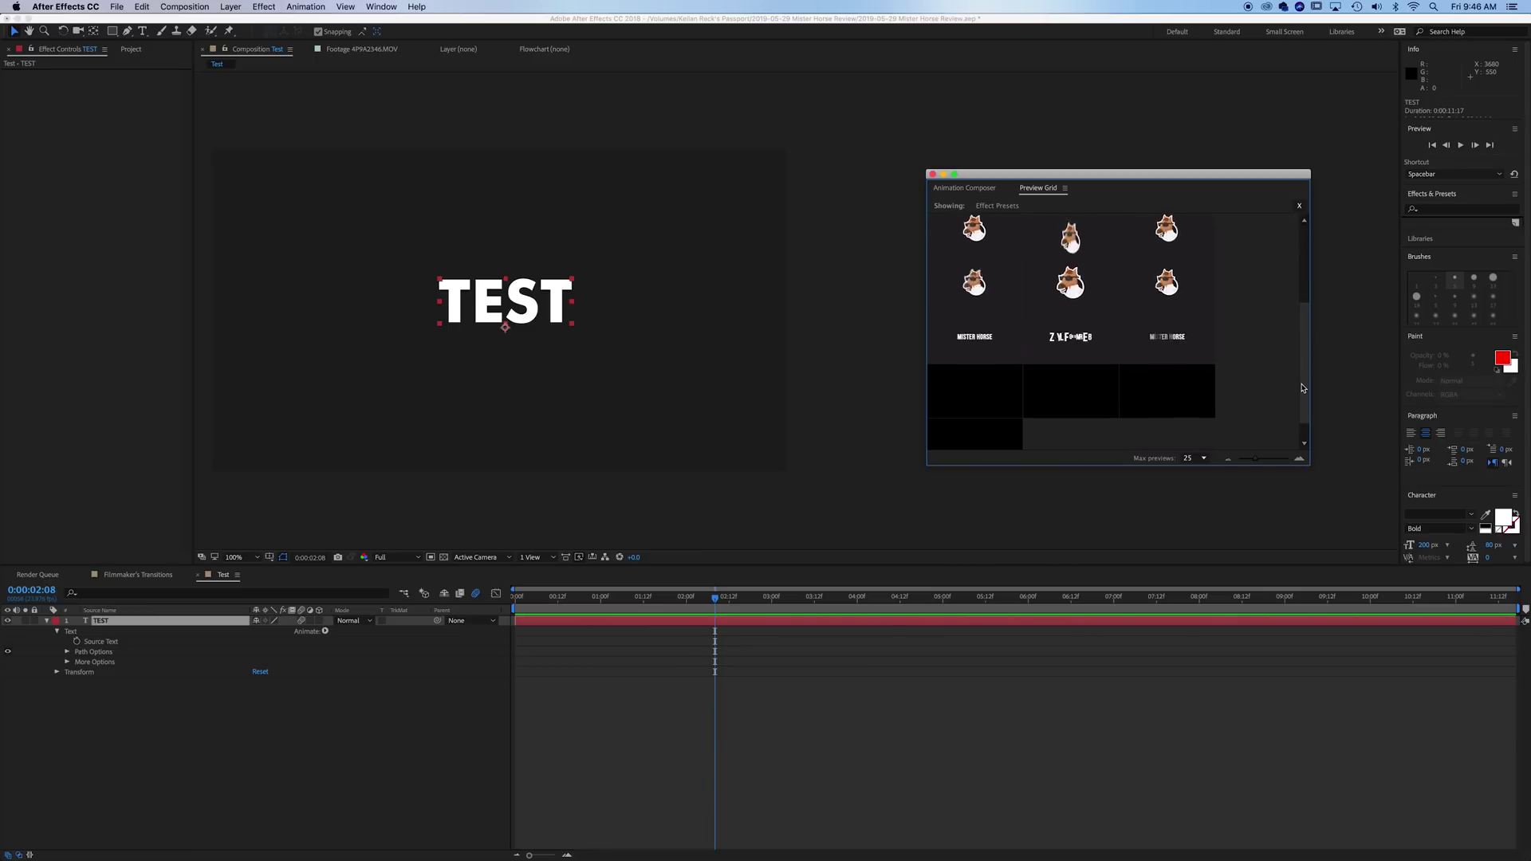
left_click(972, 341)
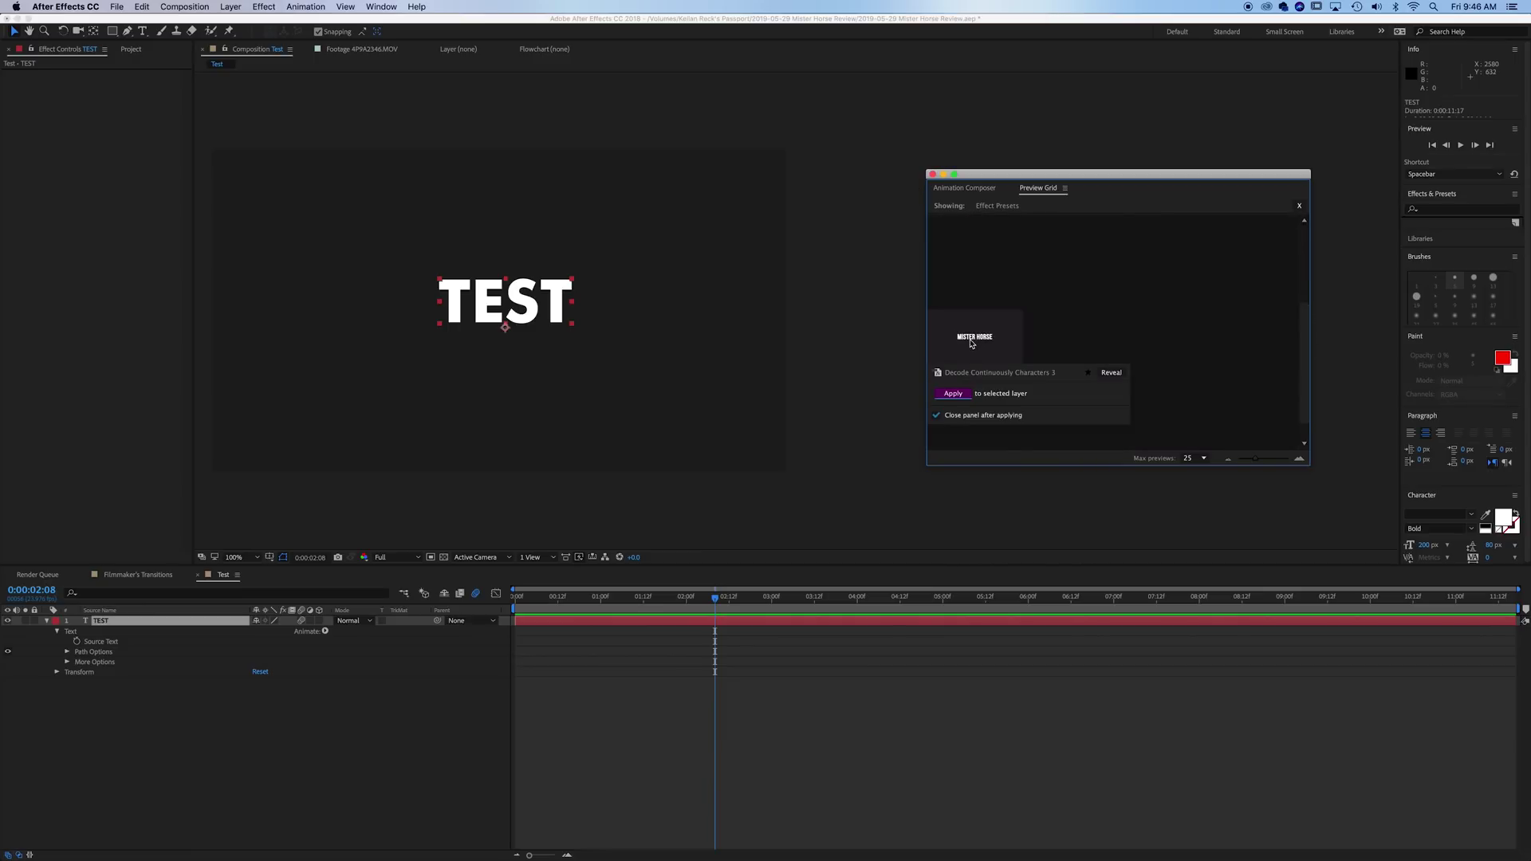
left_click(951, 397)
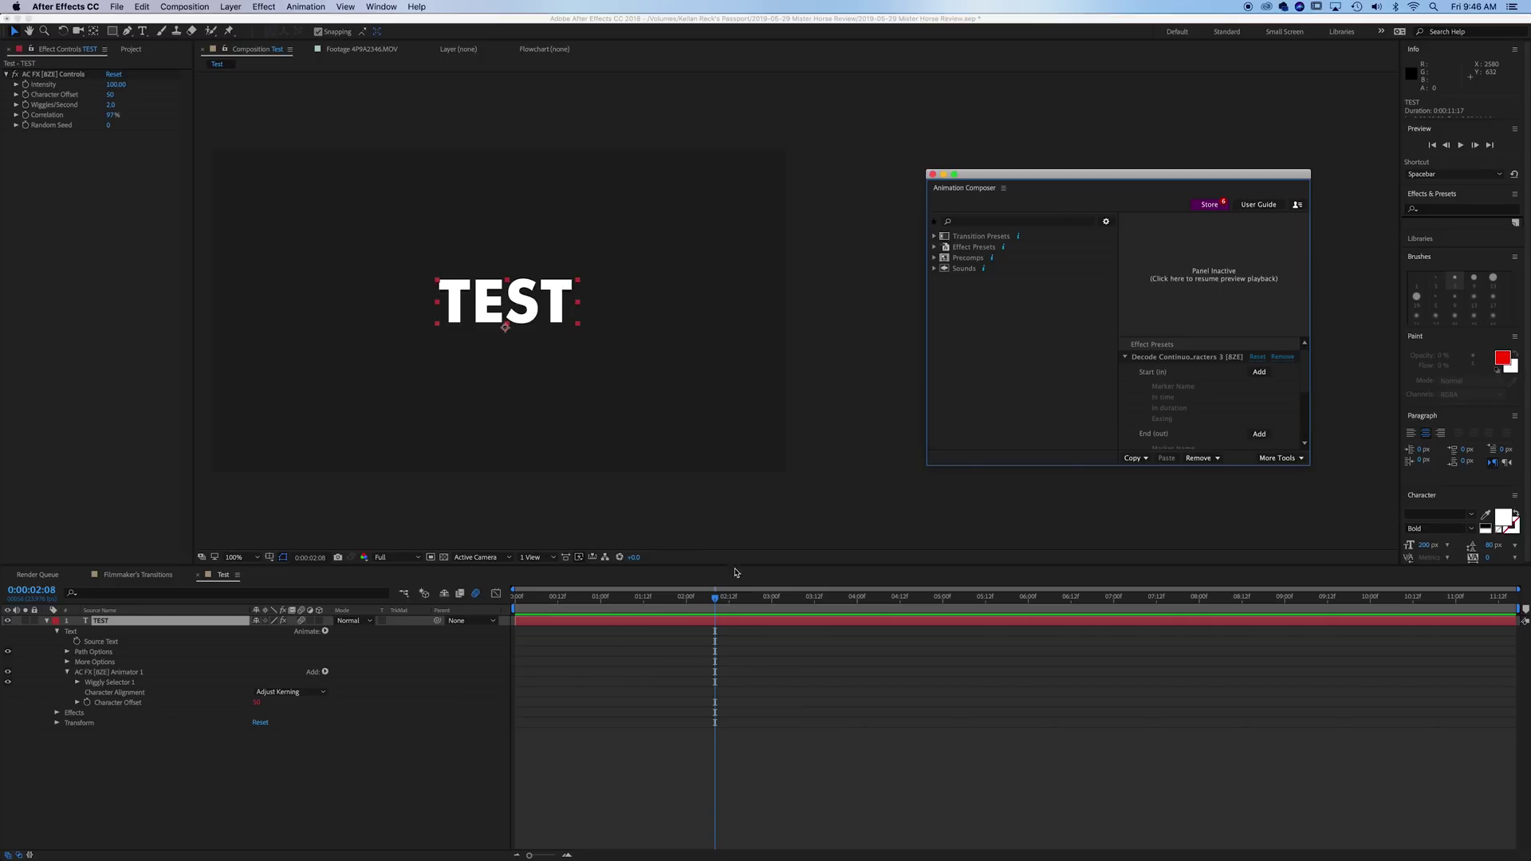
left_click_drag(661, 609, 515, 611)
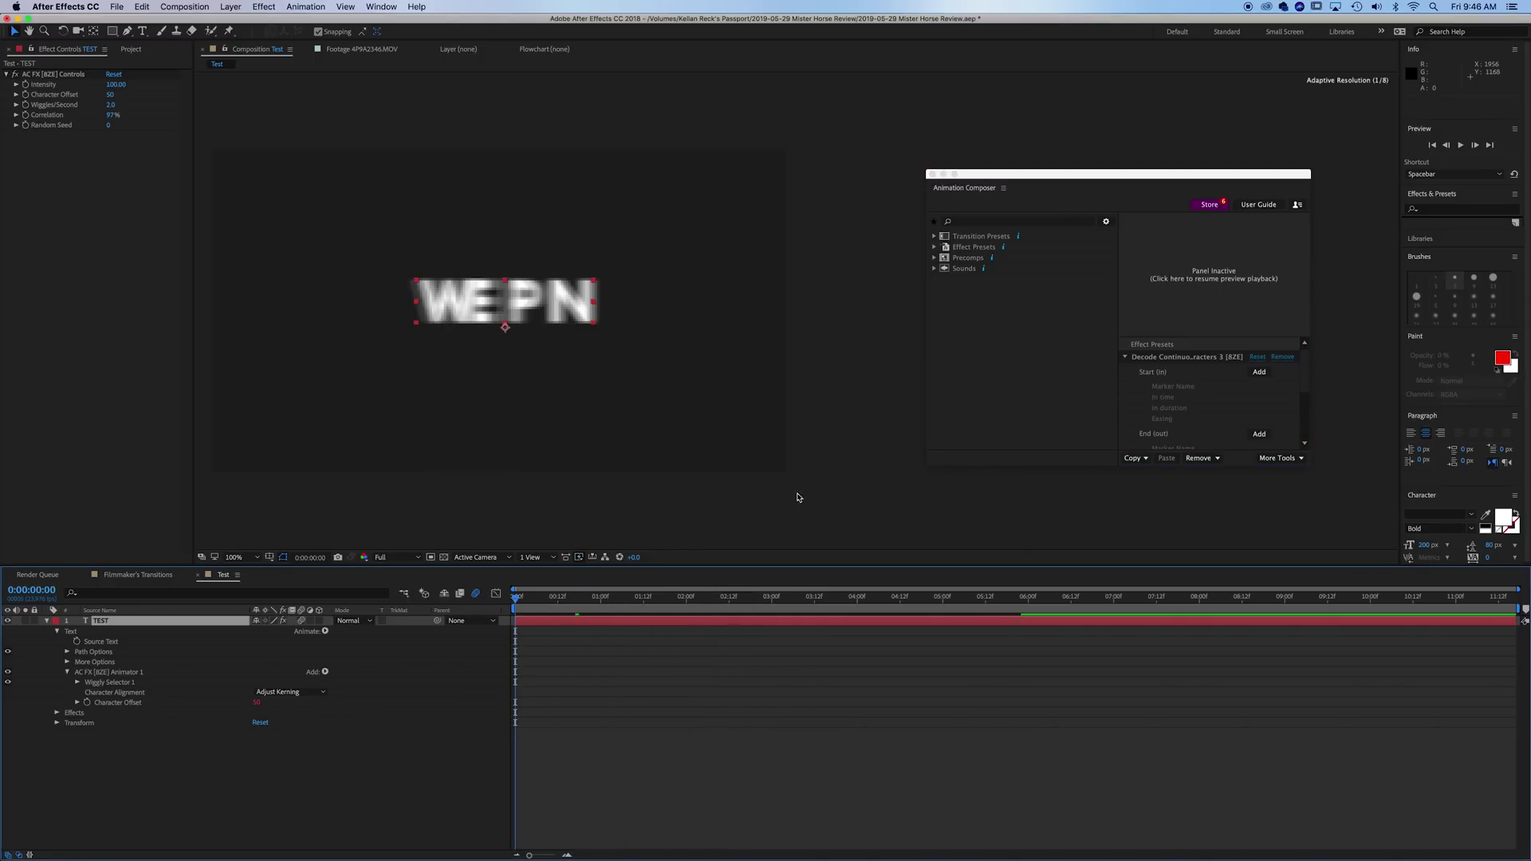
key("space")
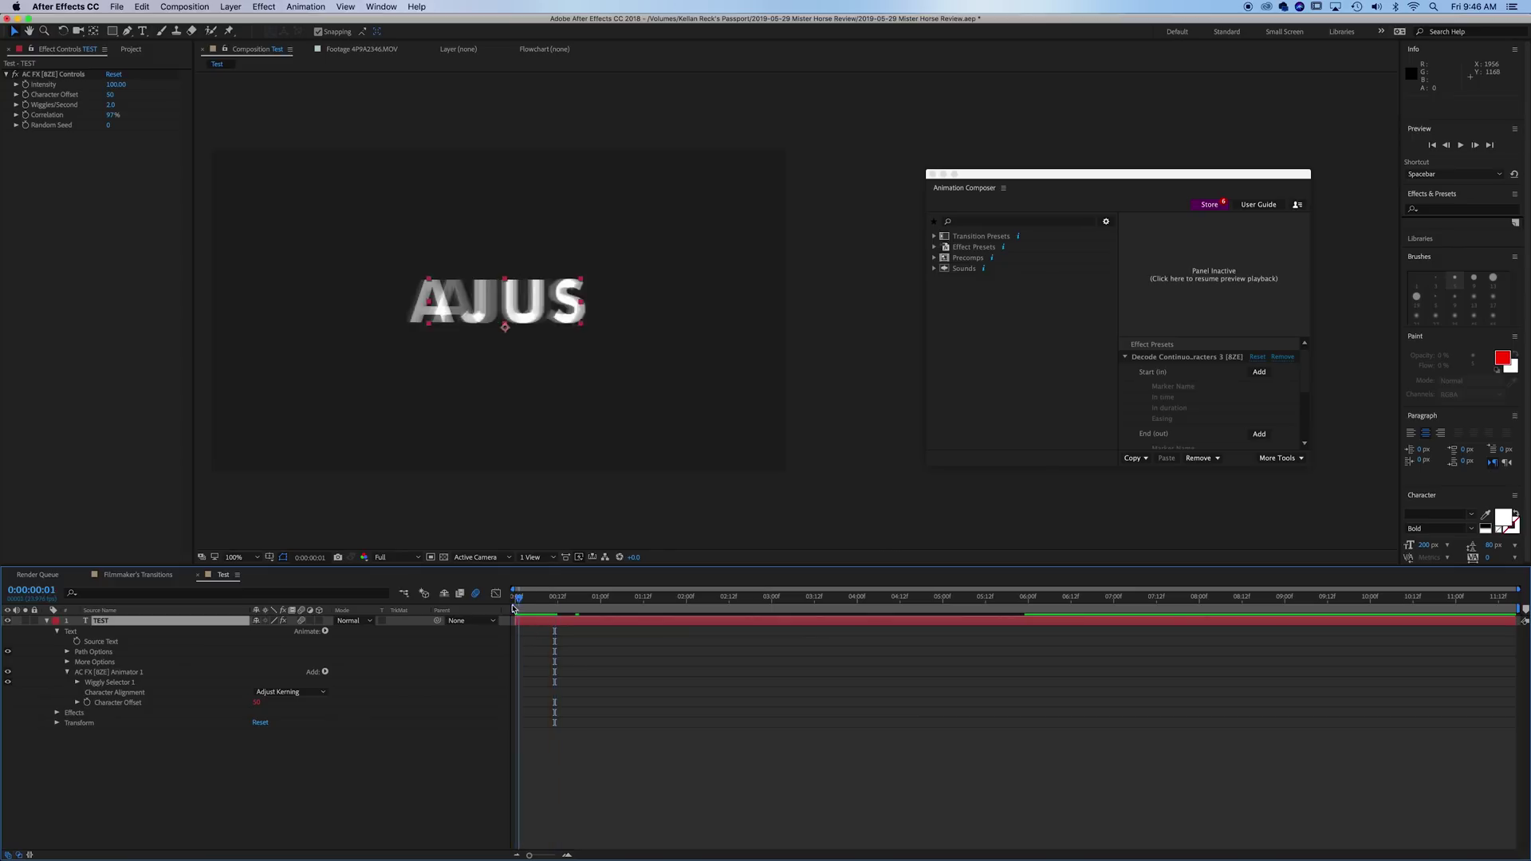
key("space")
key("space")
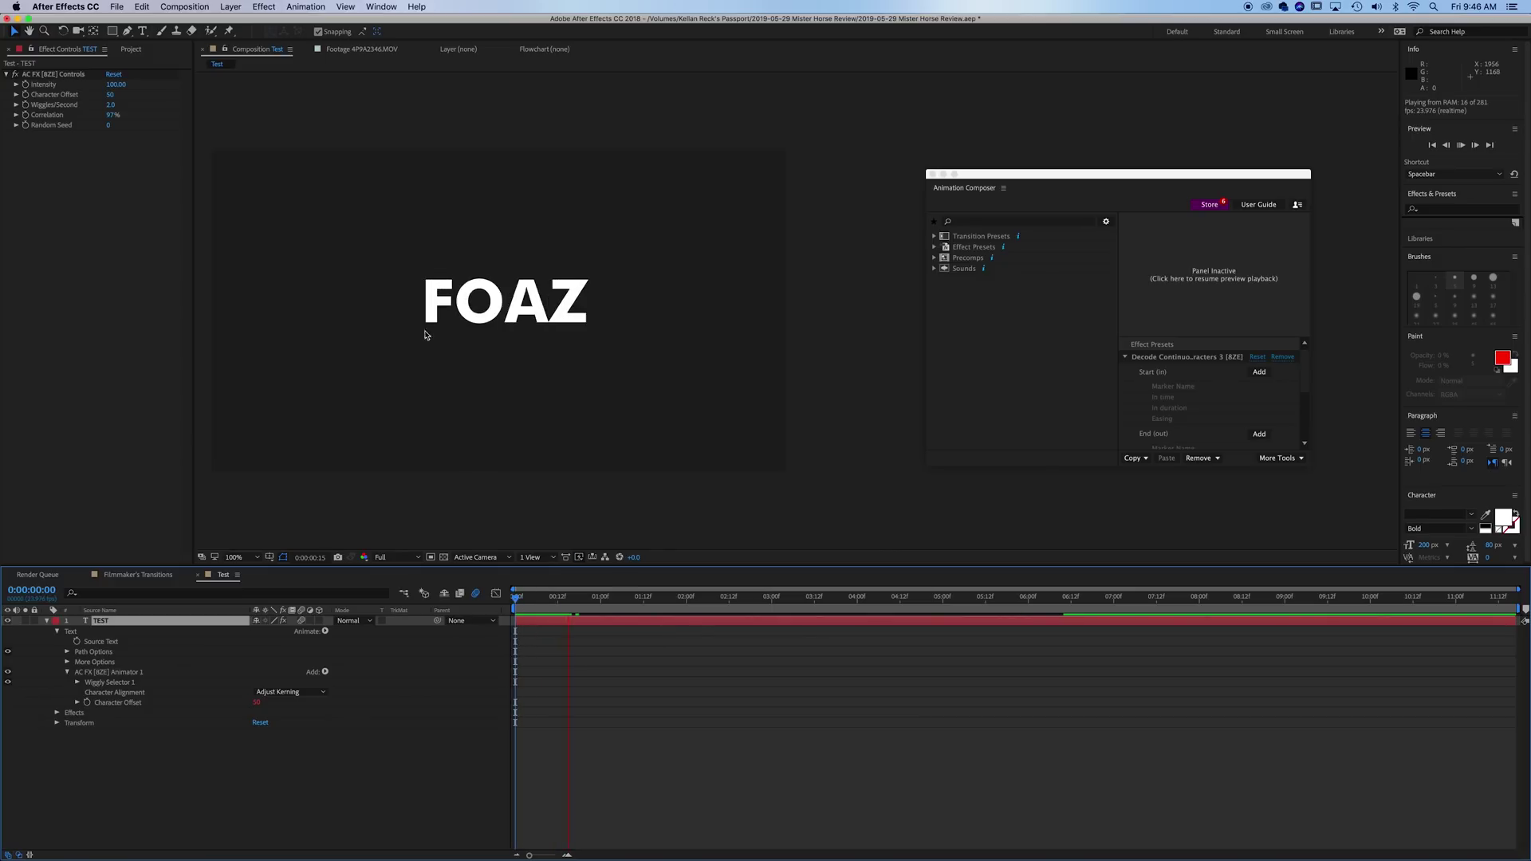
key("space")
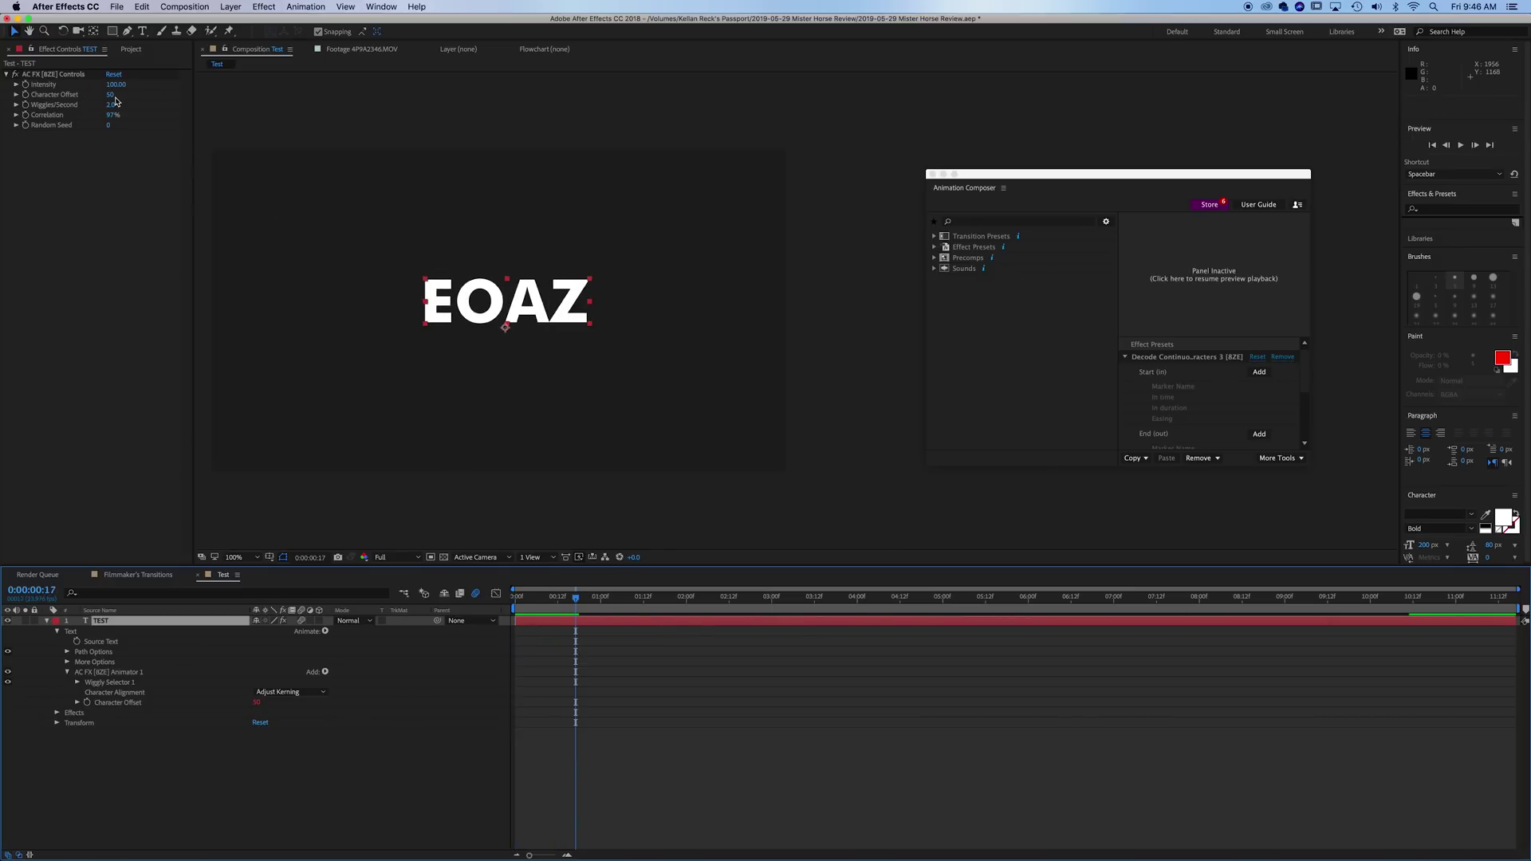
- Replace Decode with the Cosine Absolute Rotation 1 preset and preview it from the start
left_click(1257, 357)
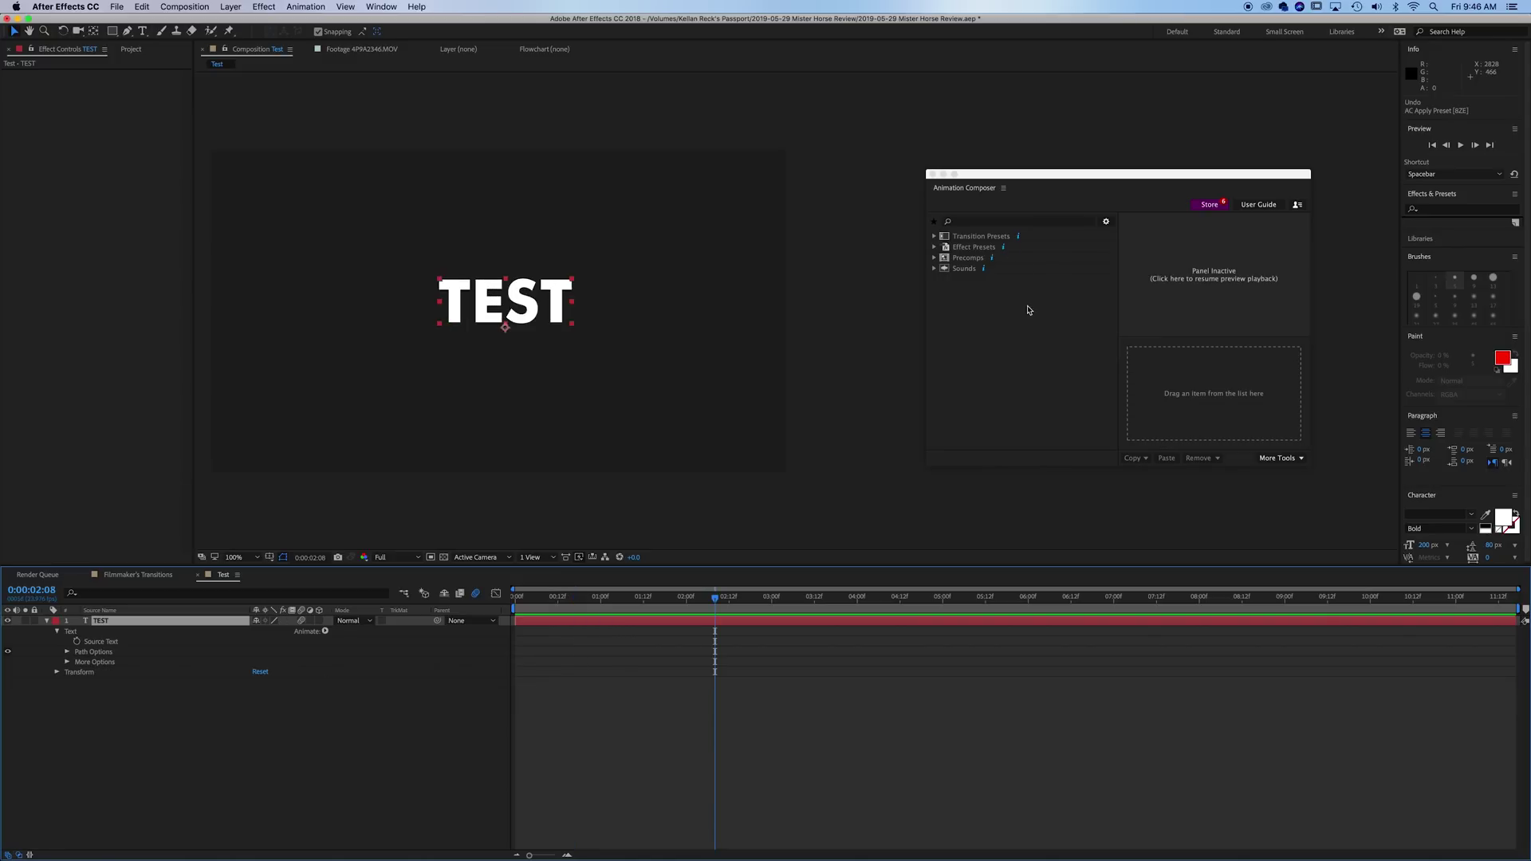
left_click(1026, 257)
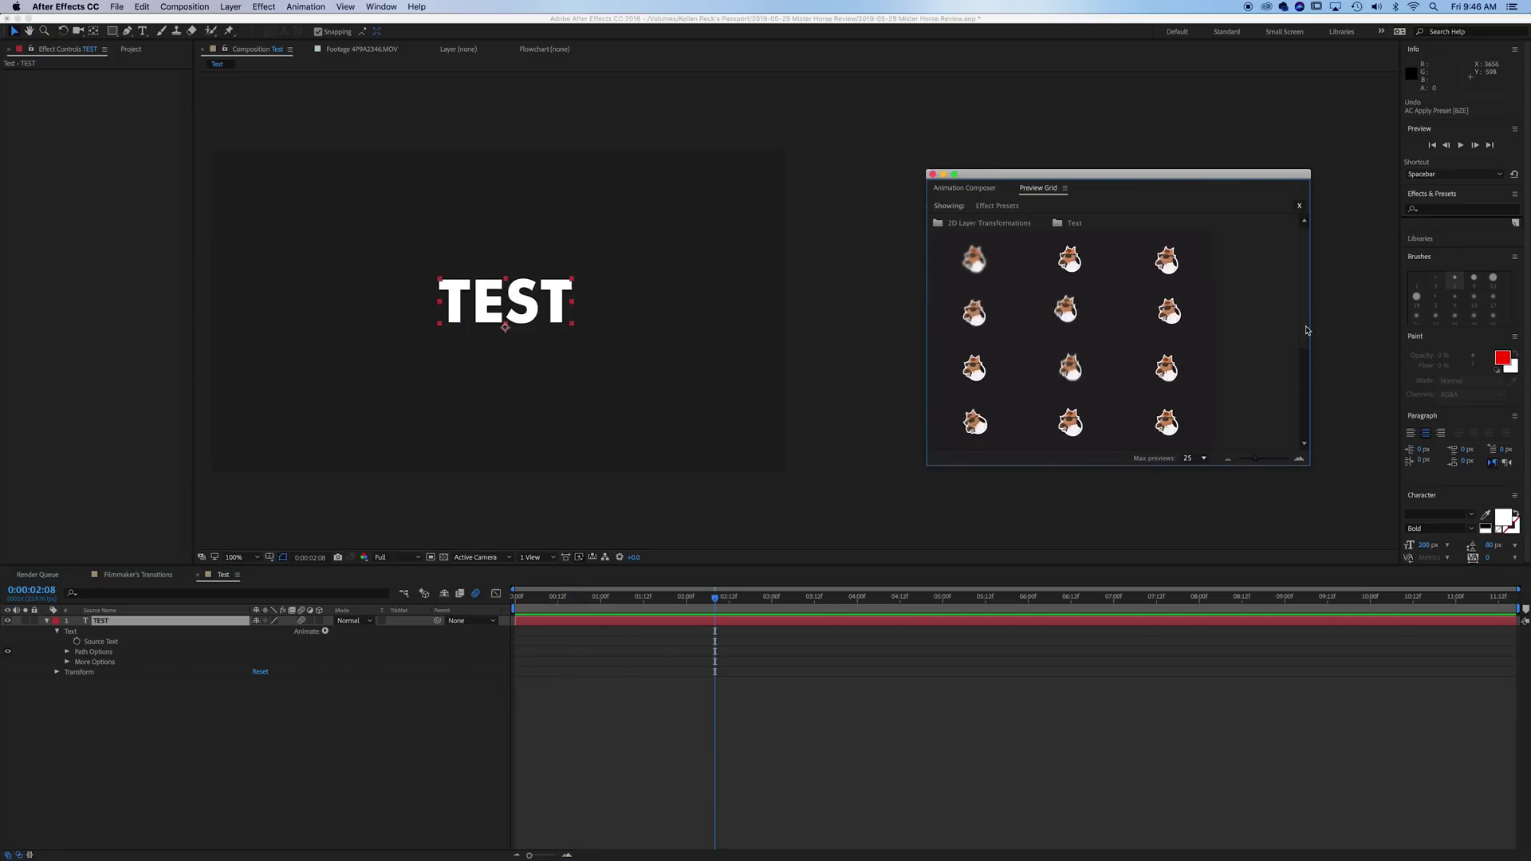
left_click_drag(1305, 351, 1310, 407)
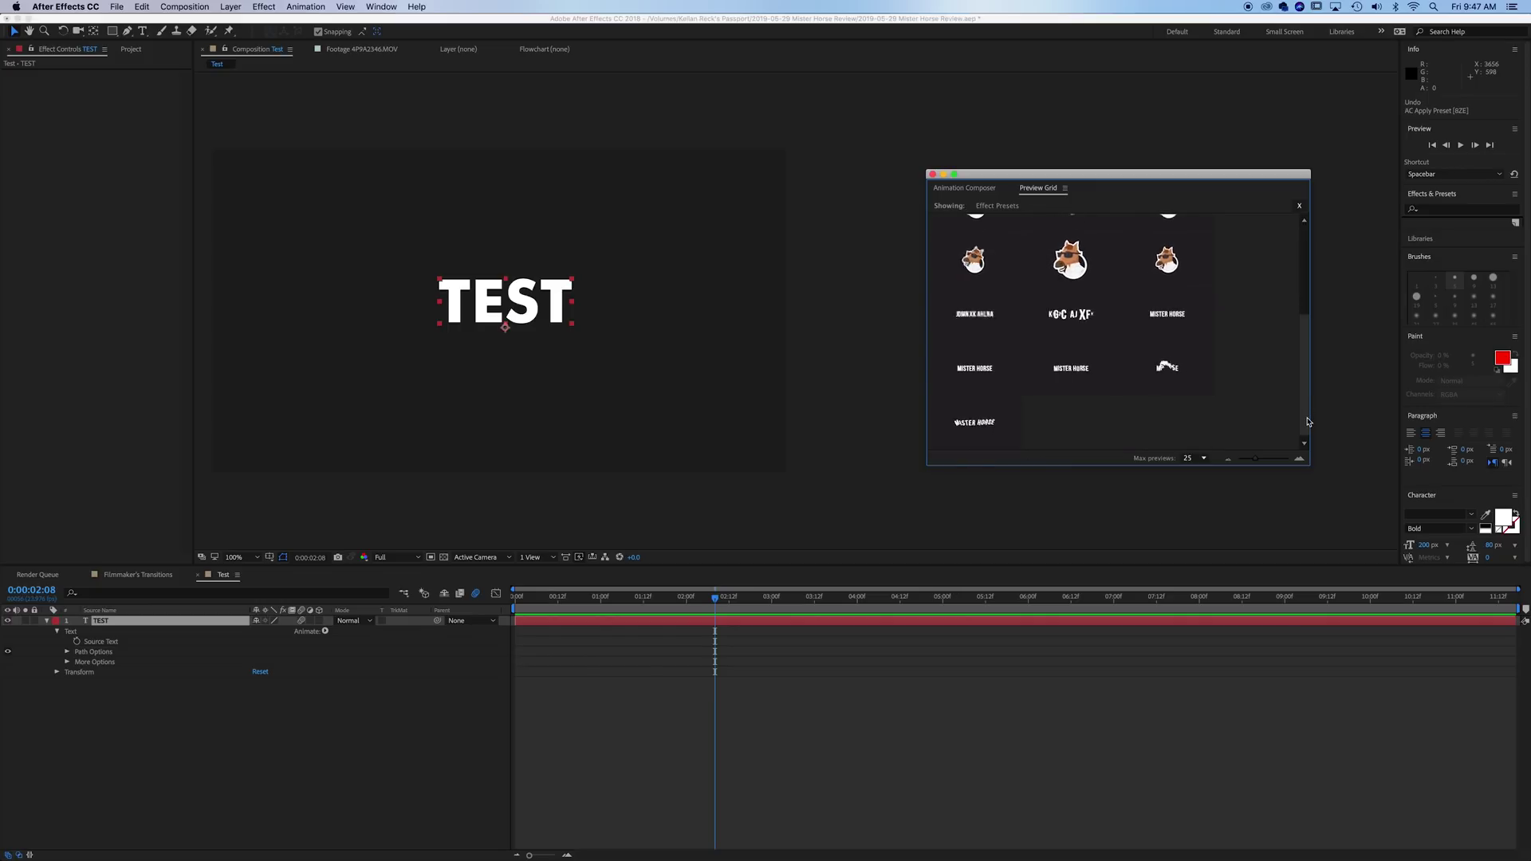
scroll(1201, 378, "up", 5)
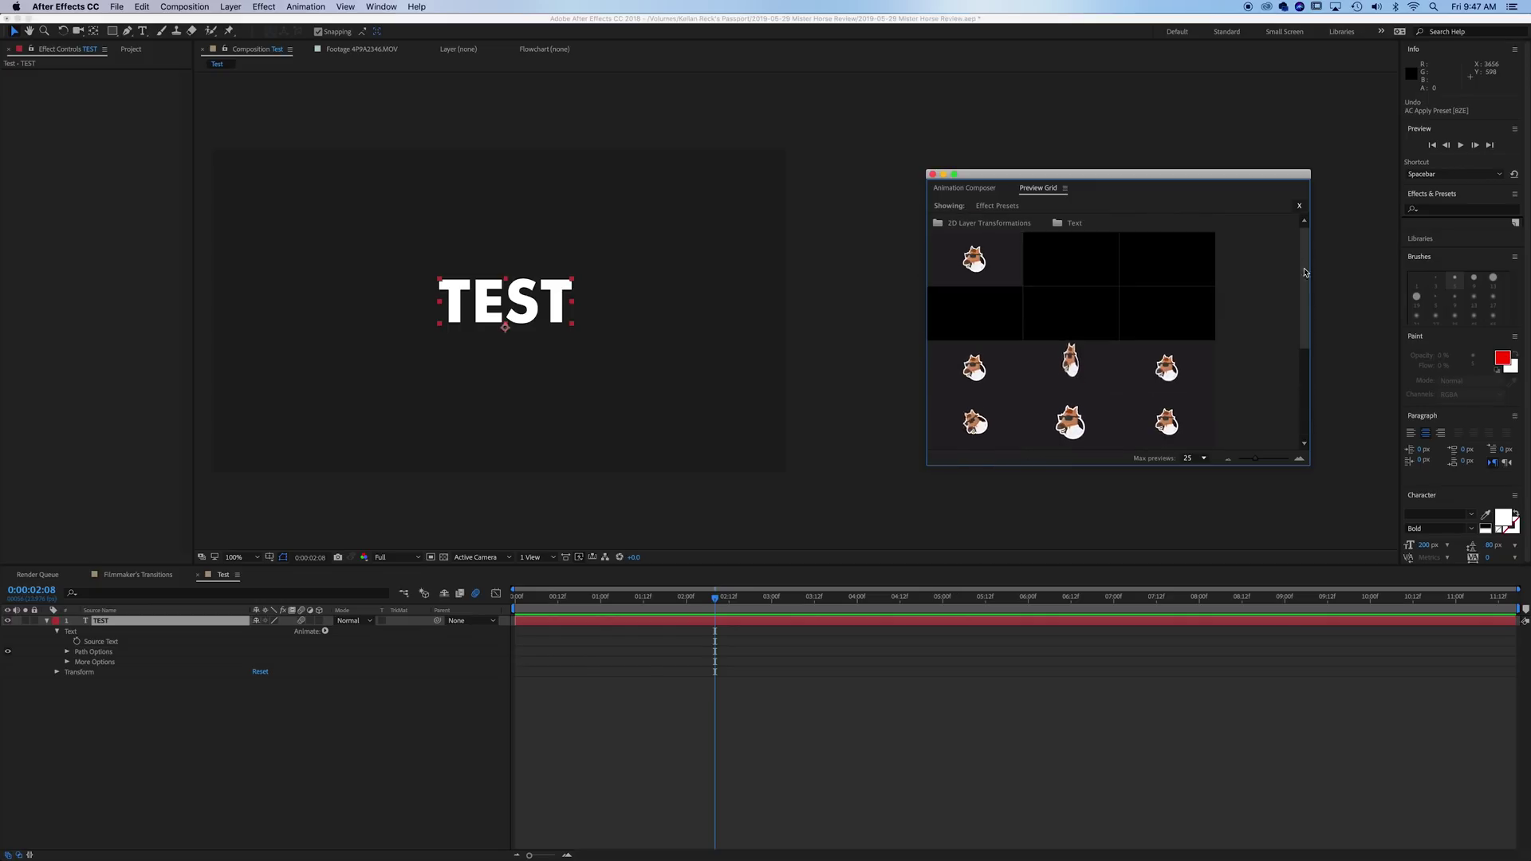
left_click(1083, 311)
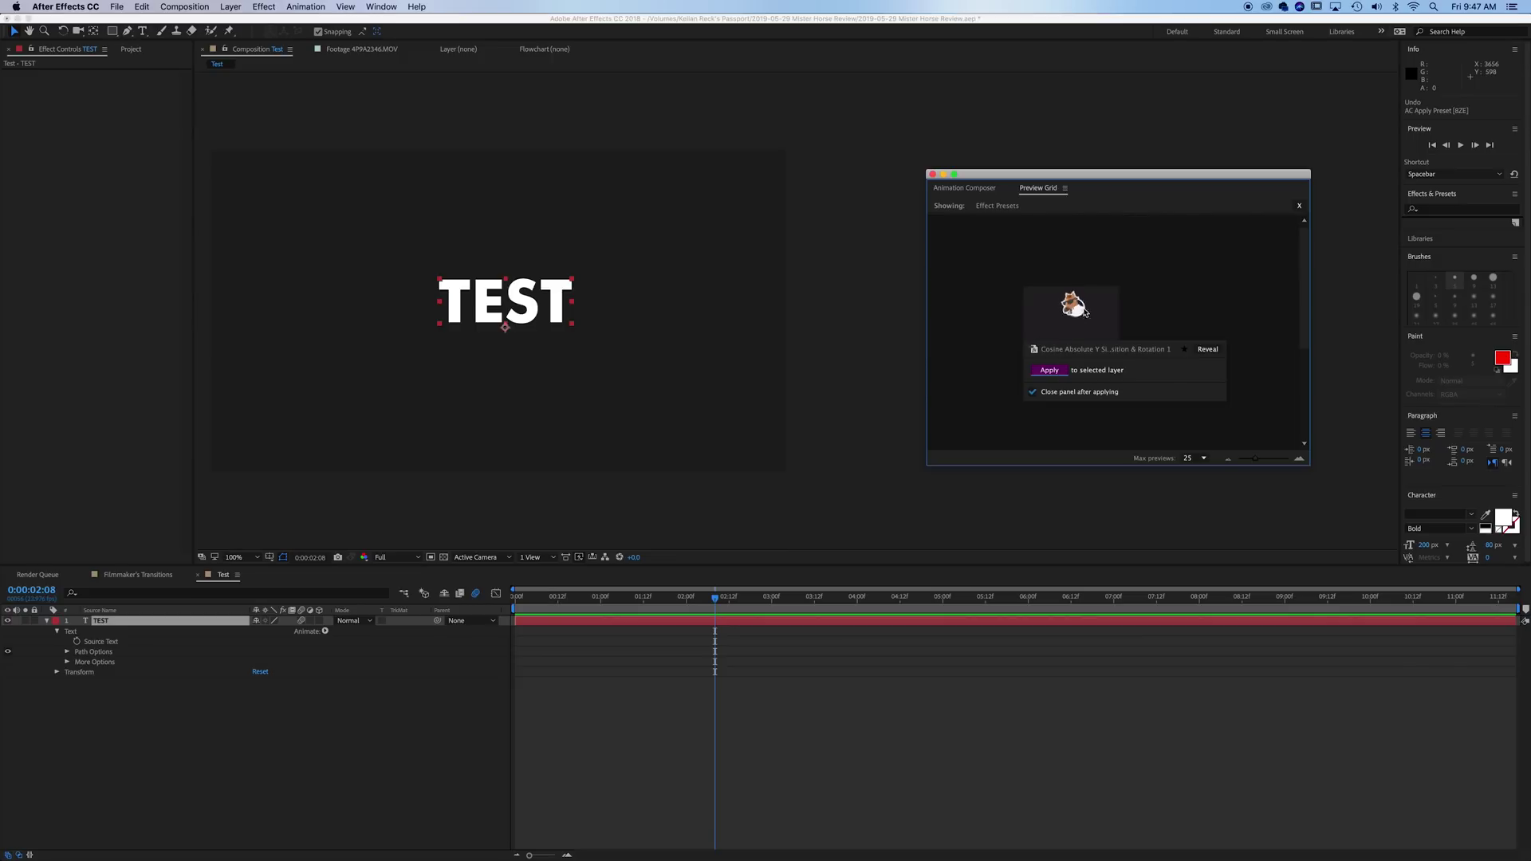
left_click(1059, 372)
left_click(661, 626)
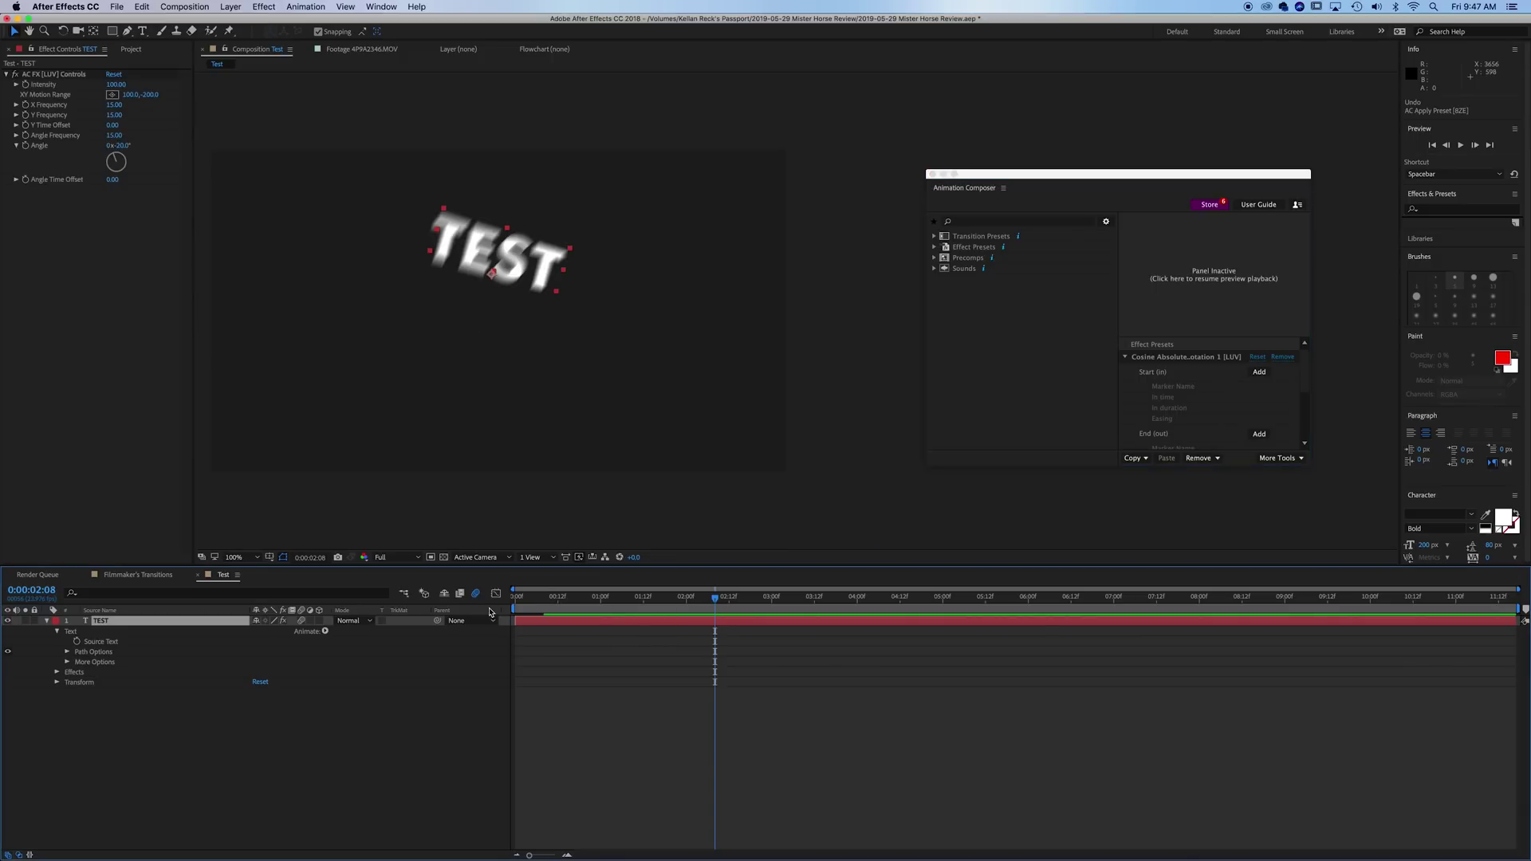
key("Home")
key("space")
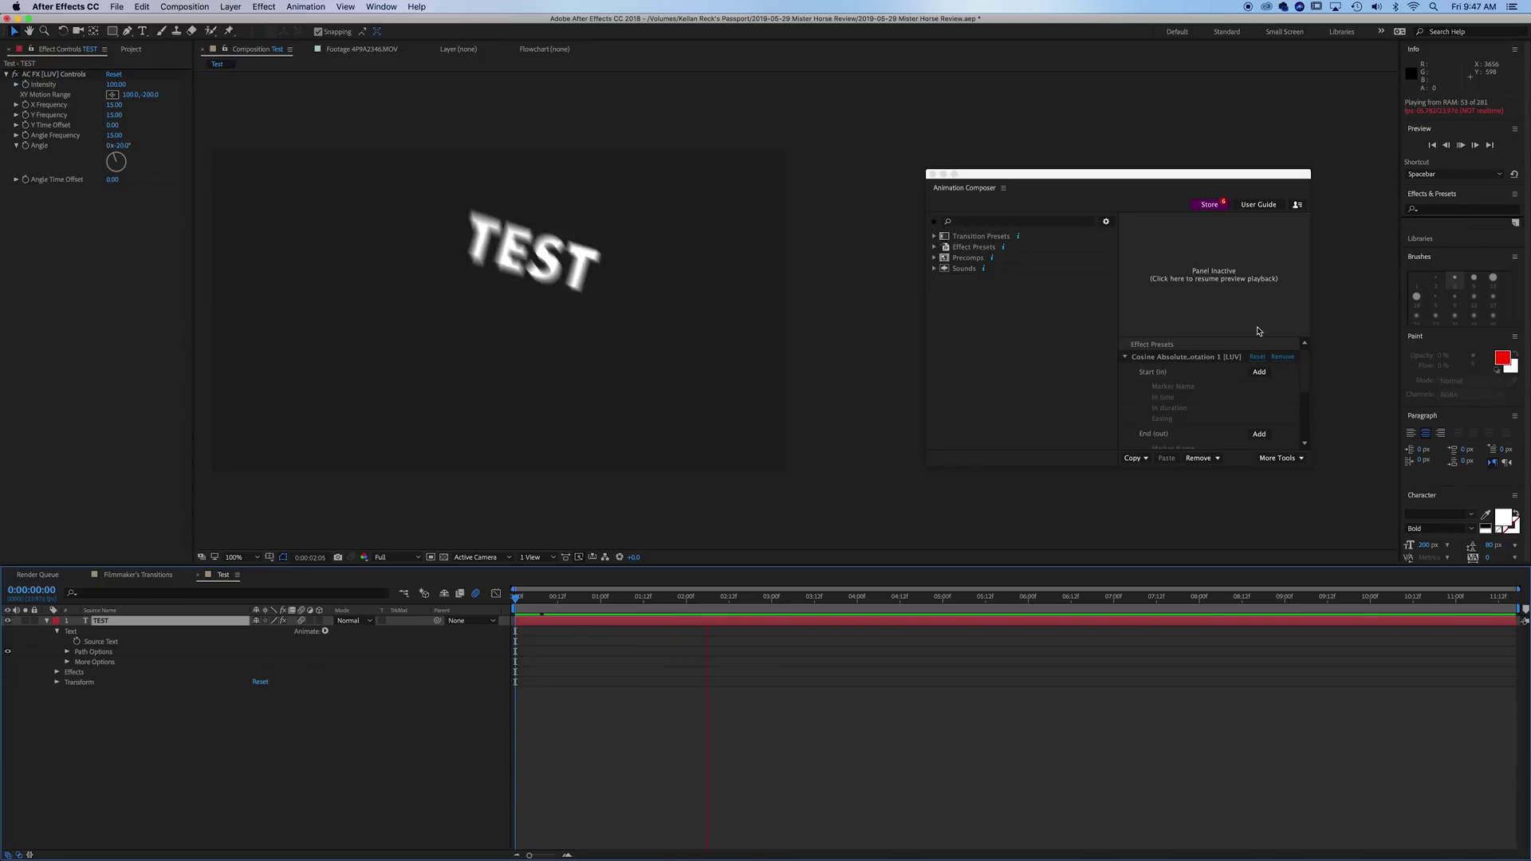
key("space")
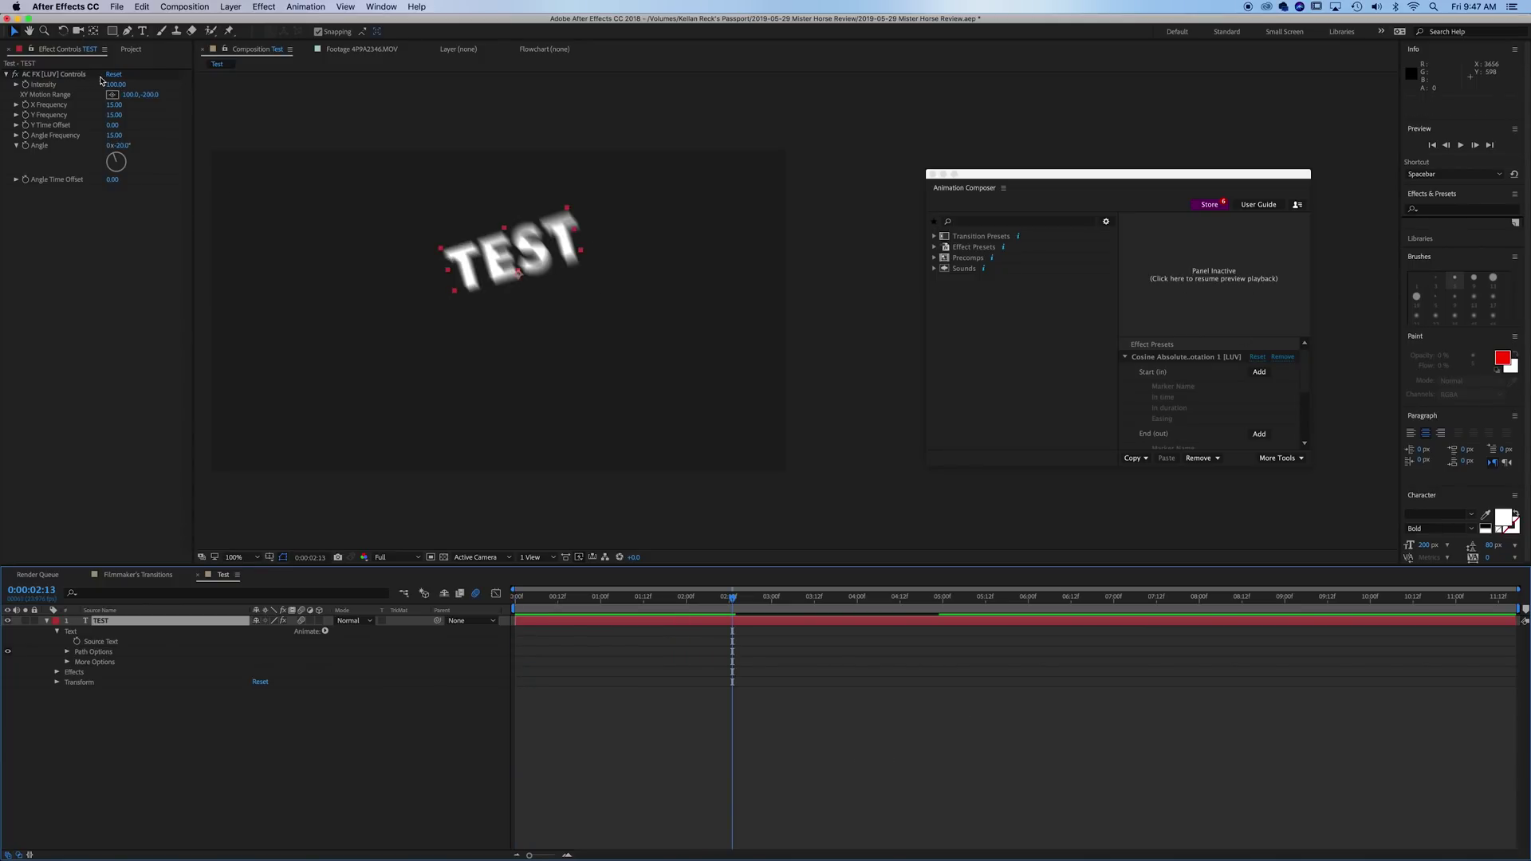
- Lower the preset's Intensity to 10 and preview the subtler wobble
left_click(127, 90)
type("10")
key("Return")
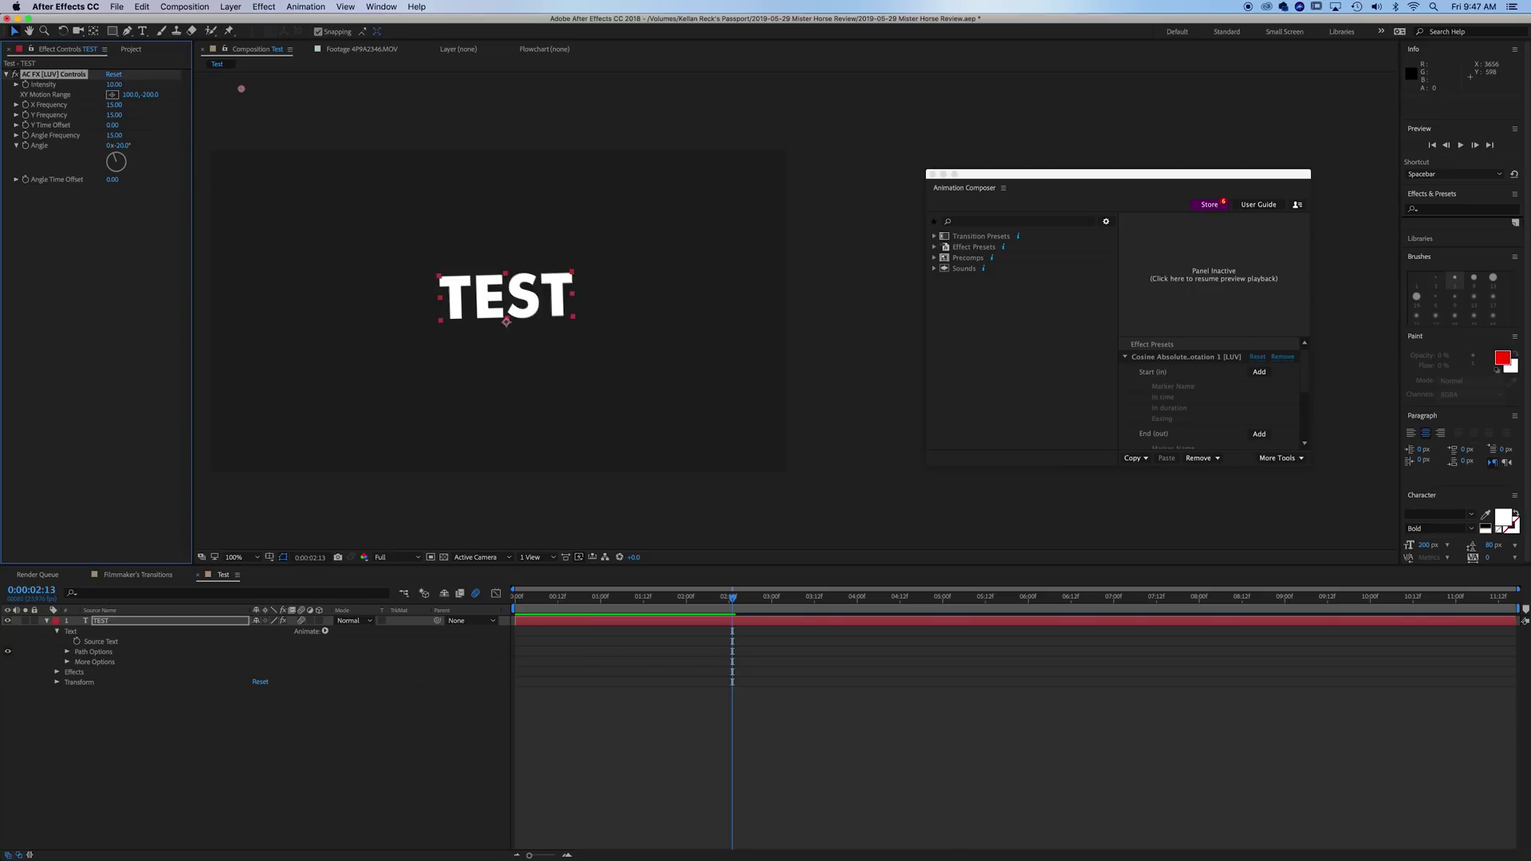
key("space")
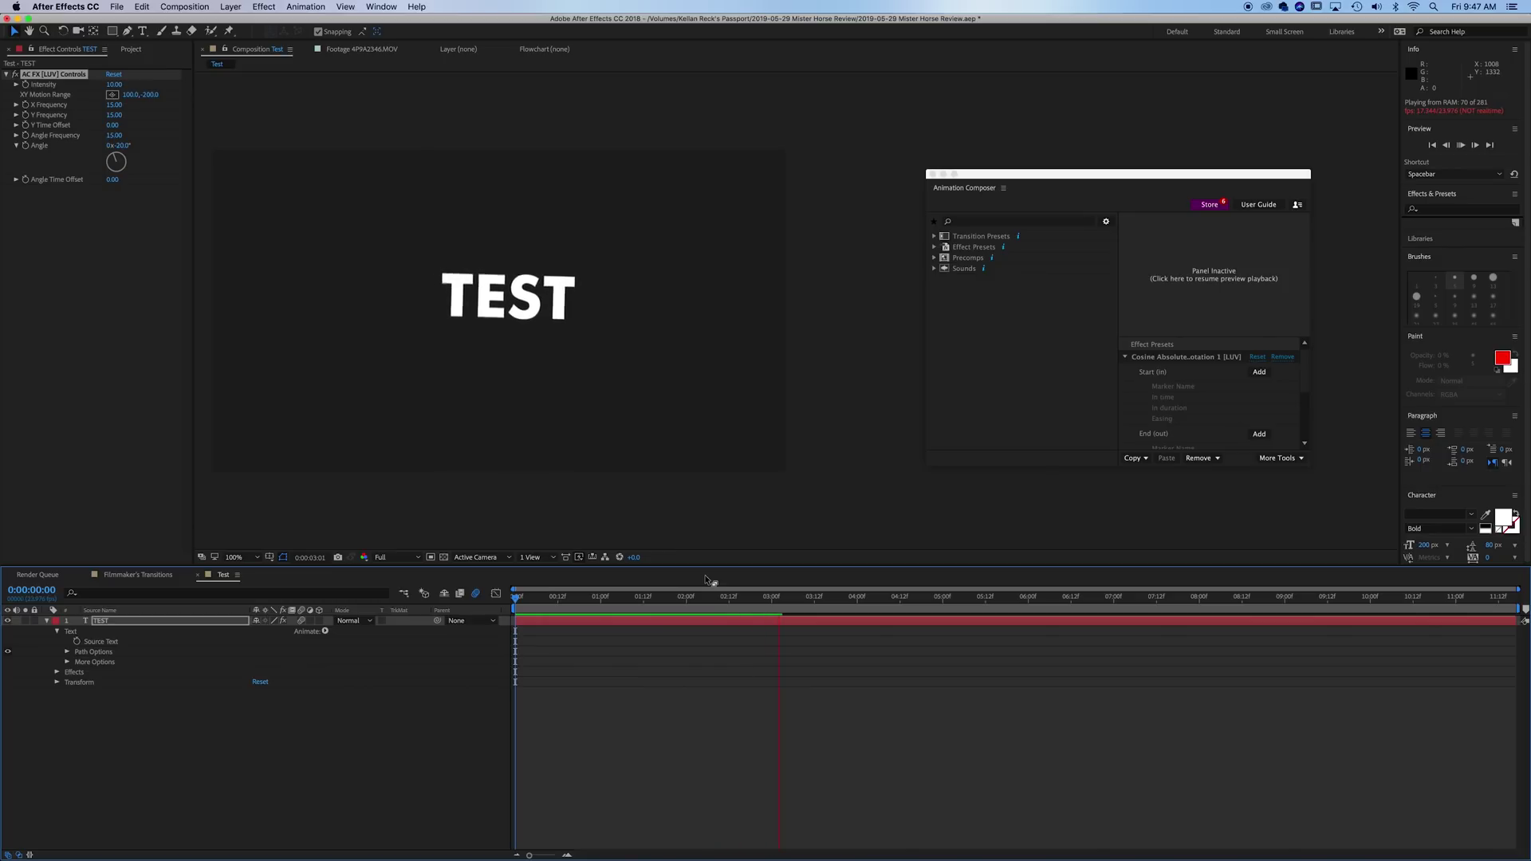
key("space")
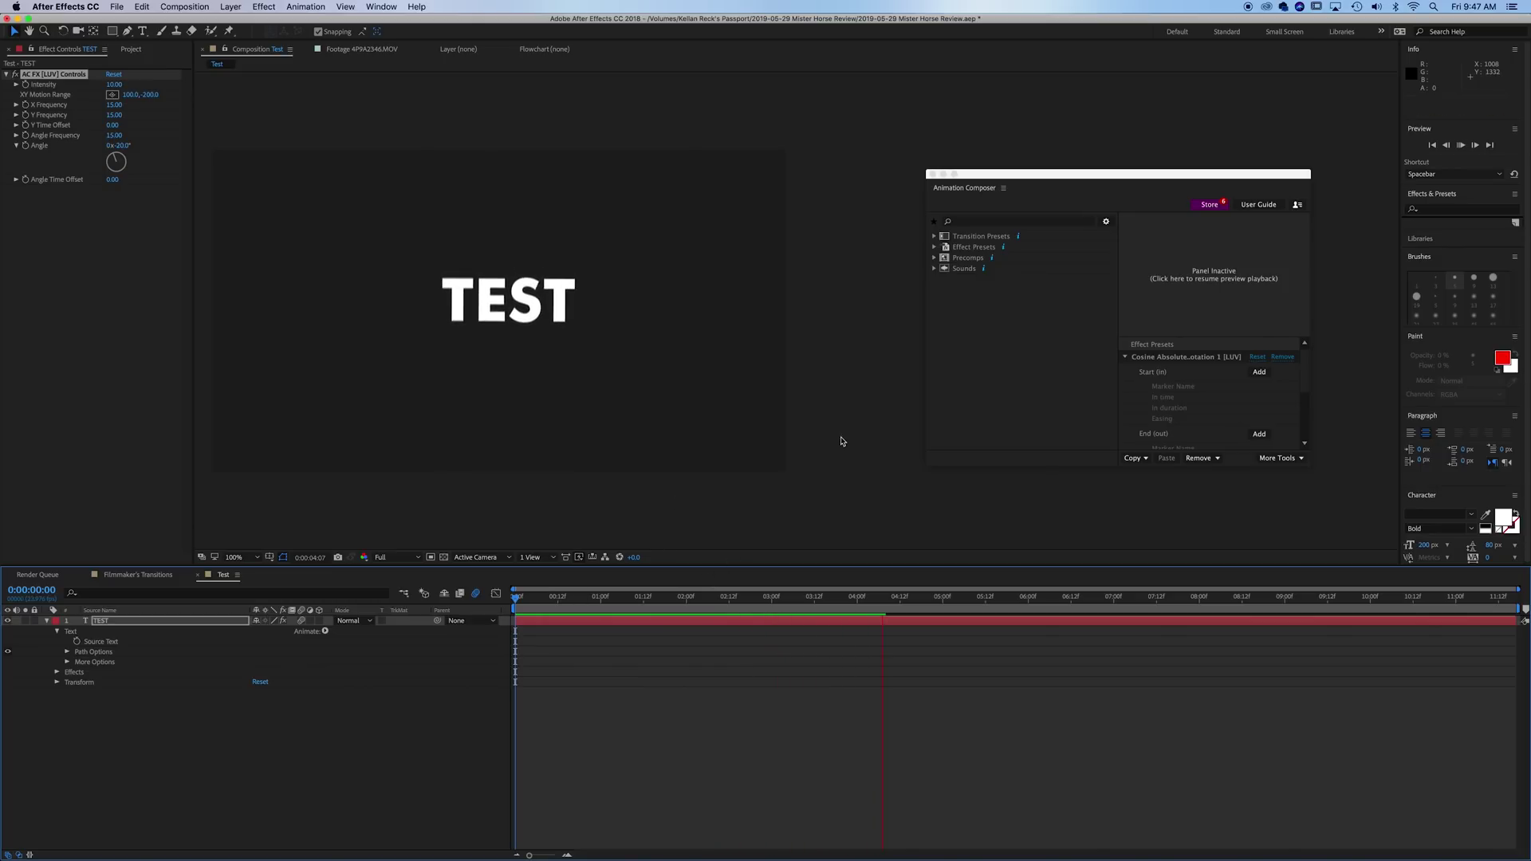
left_click(751, 780)
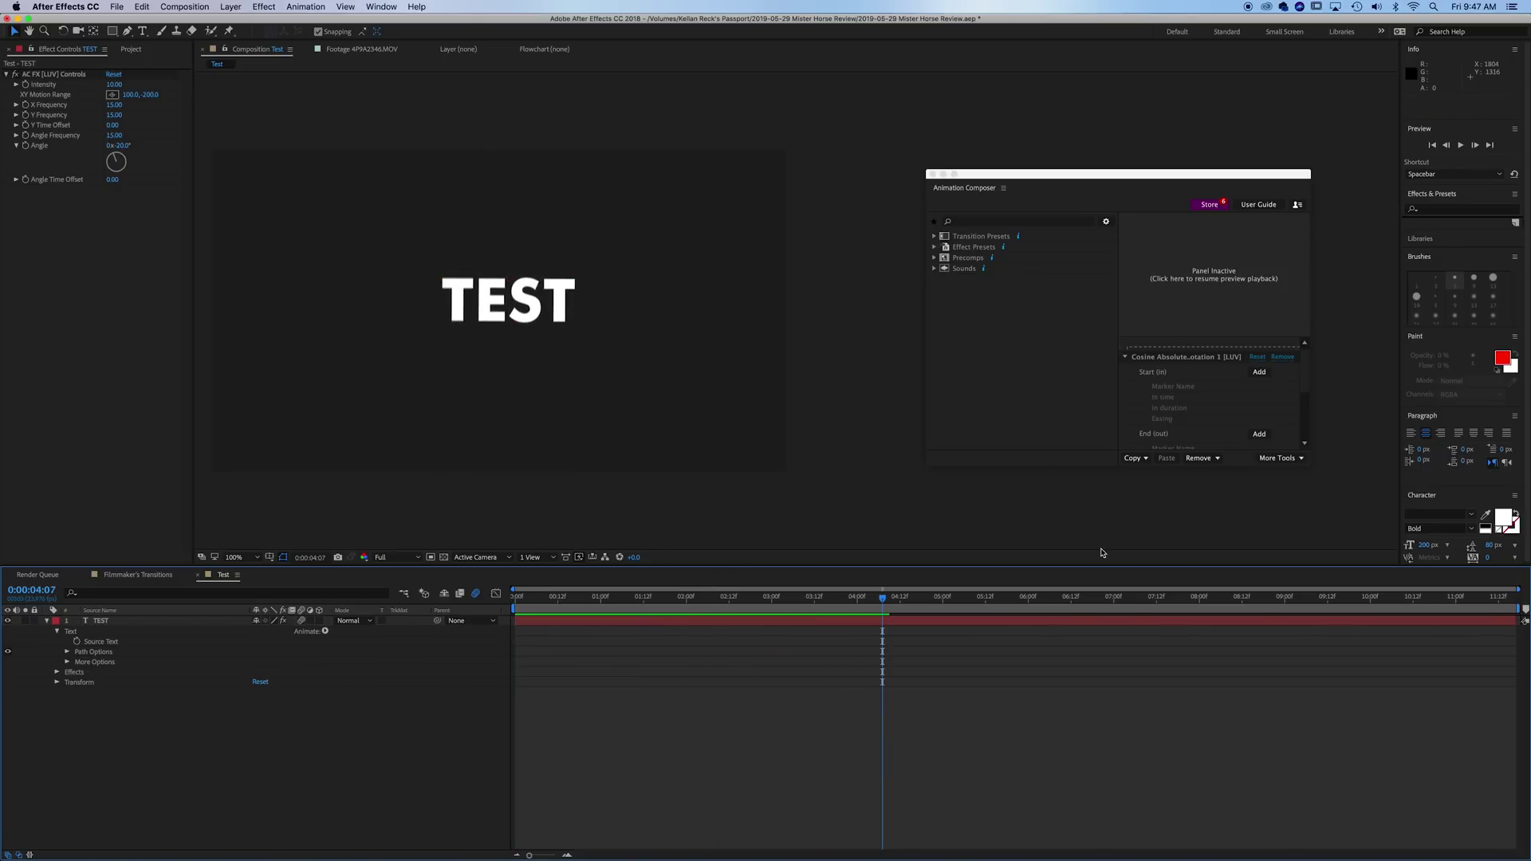
- Add the Money icon from Precomps > Animated Illustrations > Iconic Style to the Test comp
left_click(1055, 359)
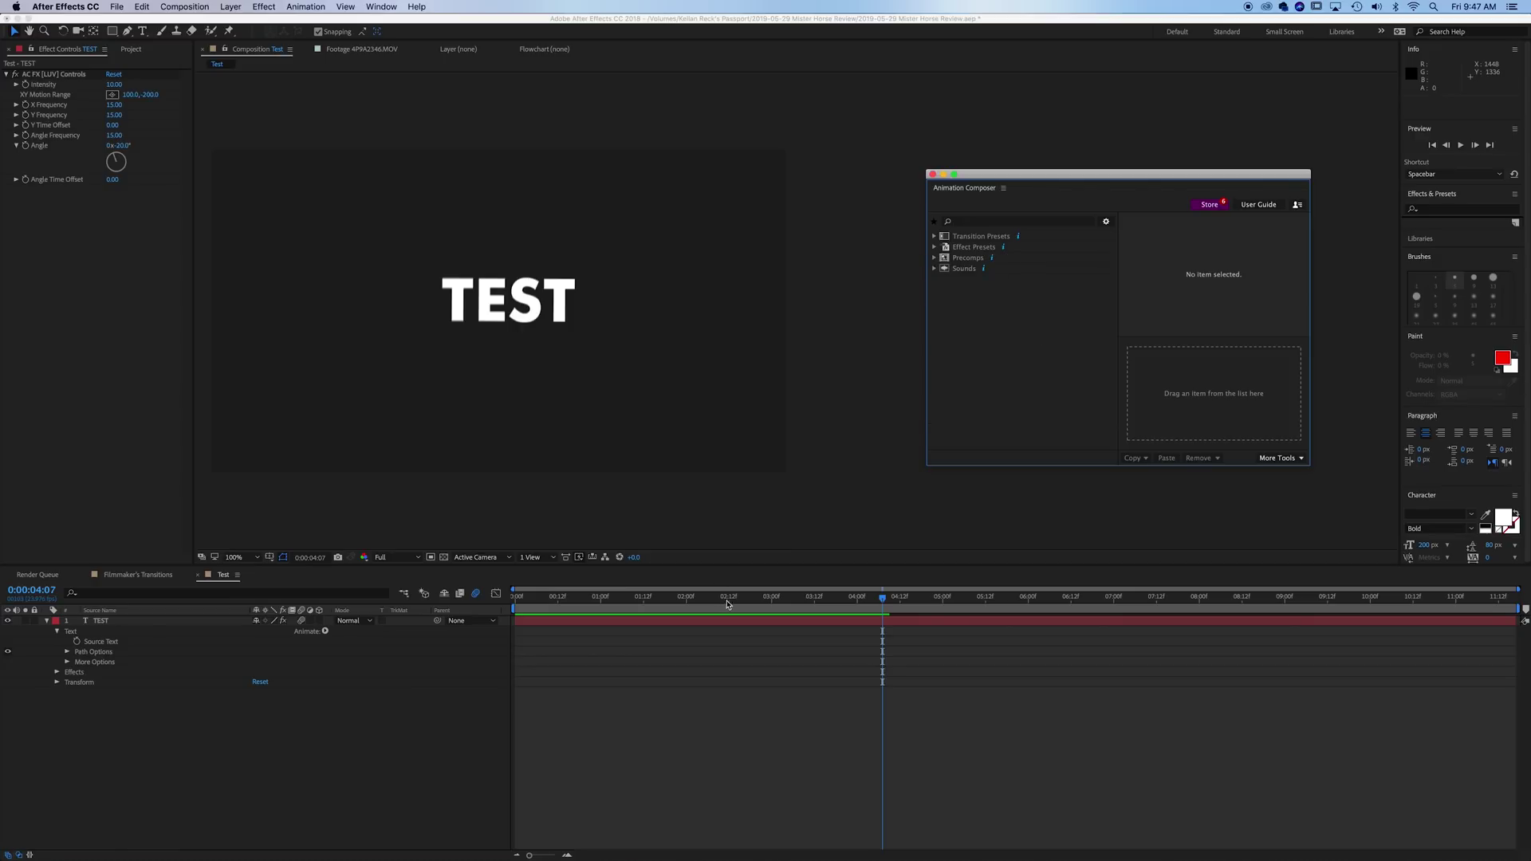
left_click(980, 259)
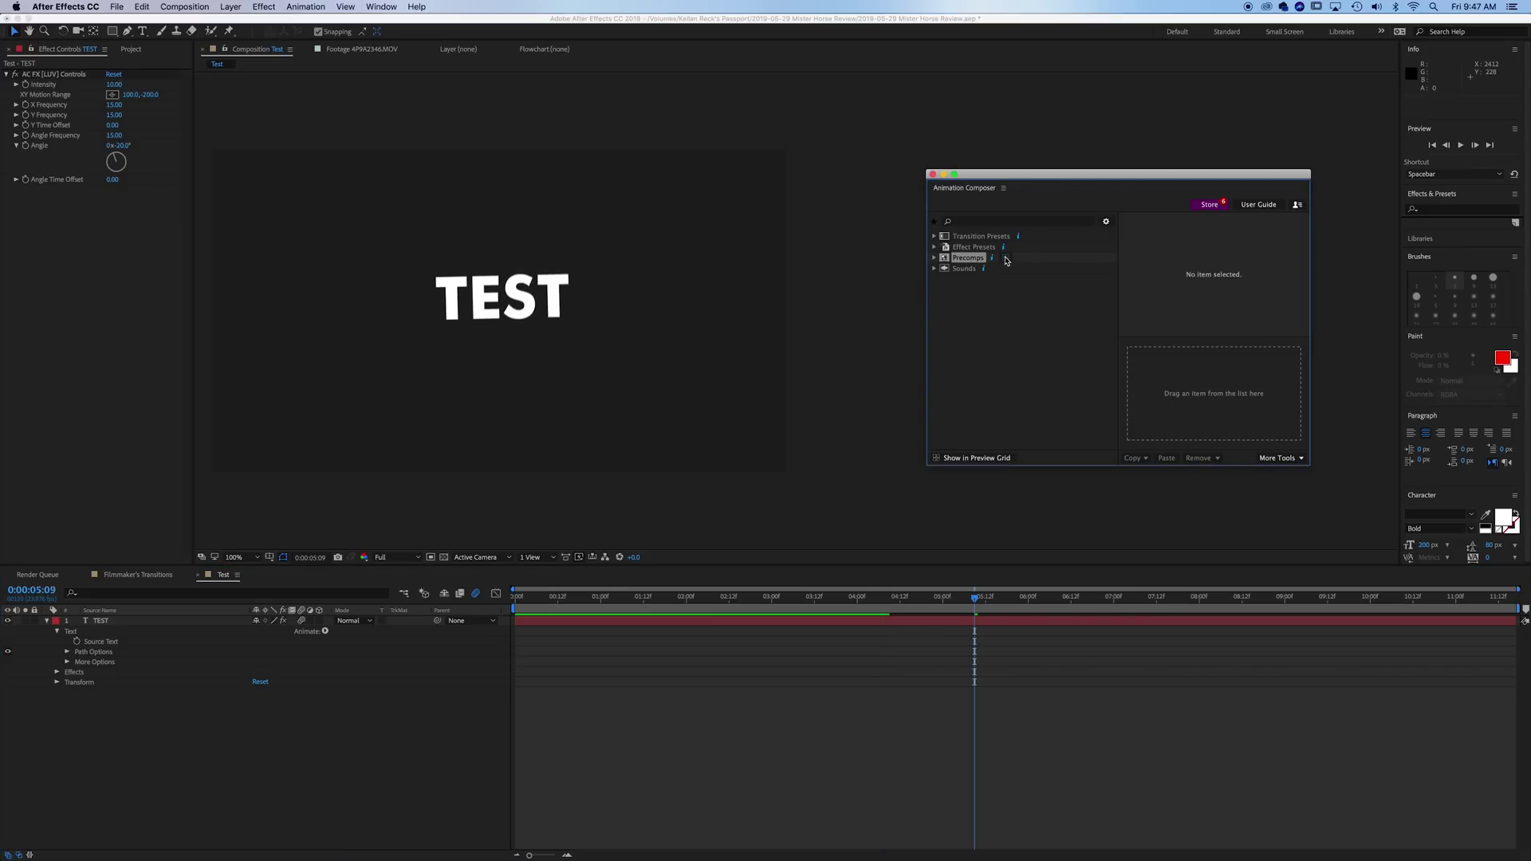
left_click(1006, 259)
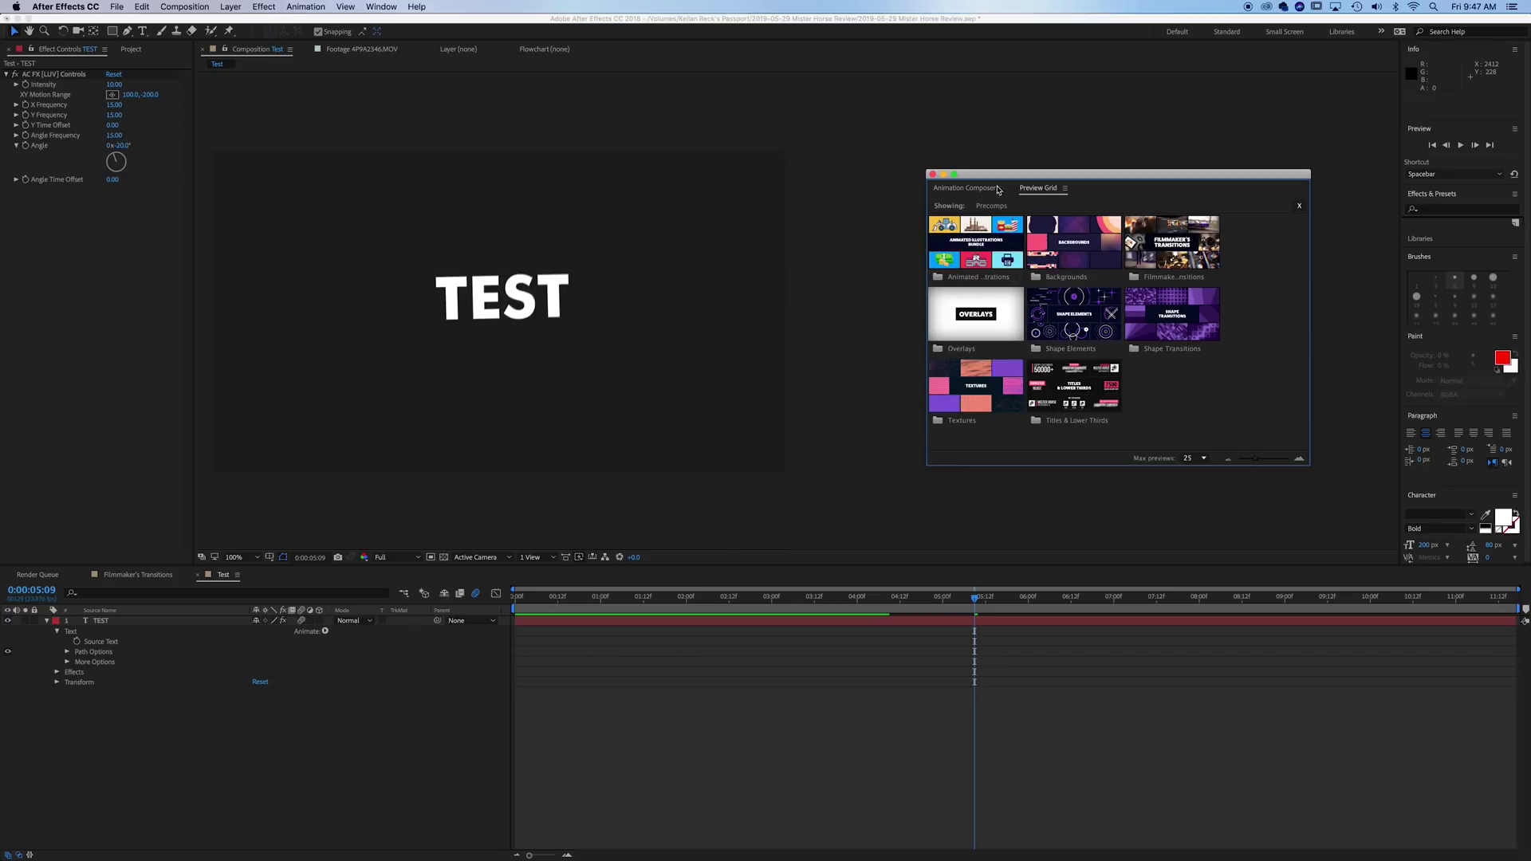
left_click(967, 189)
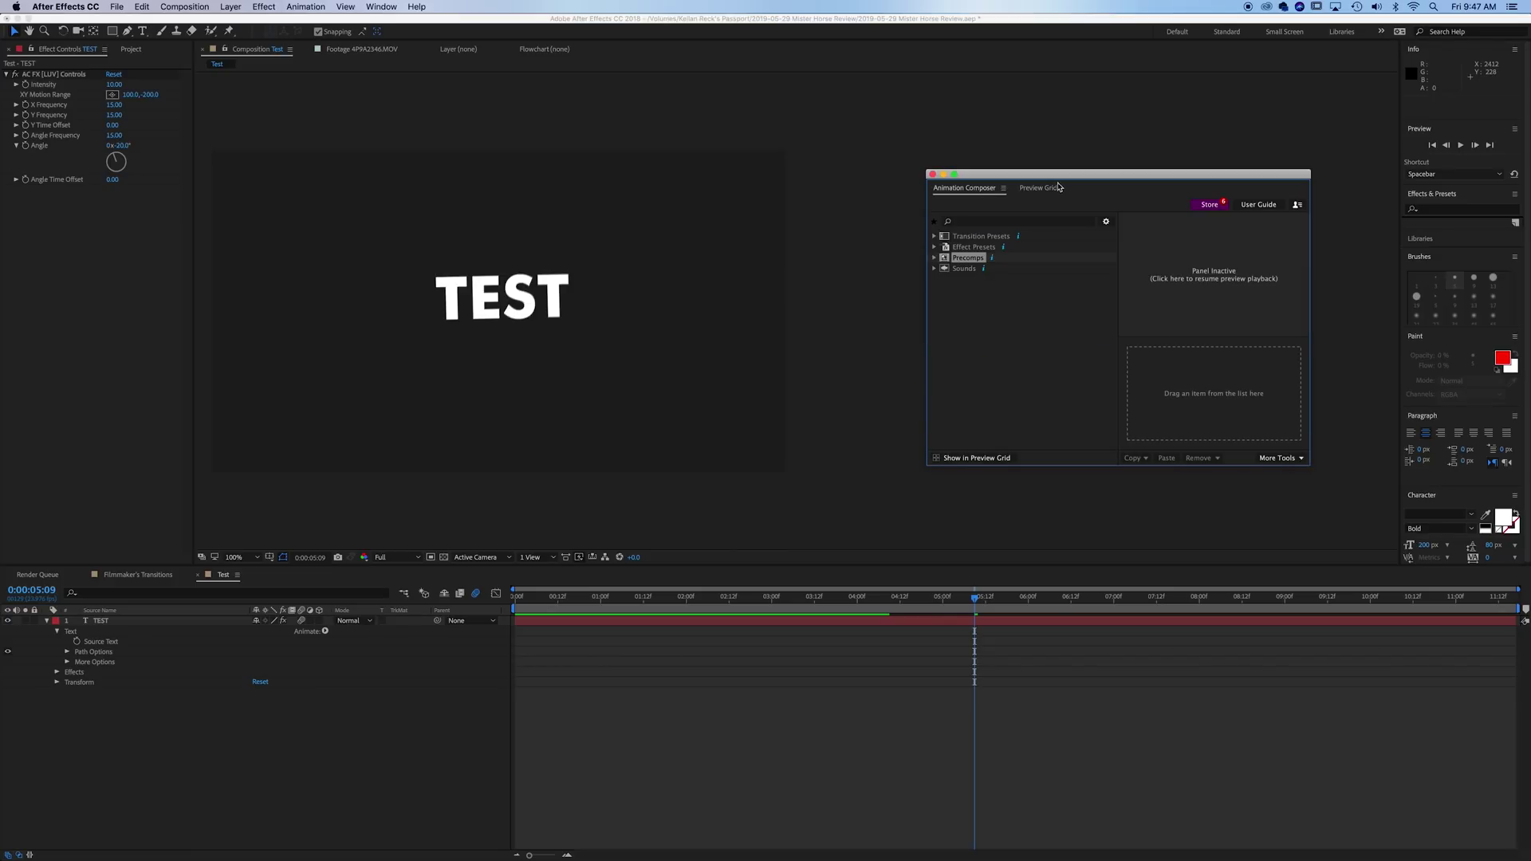
left_click(1041, 188)
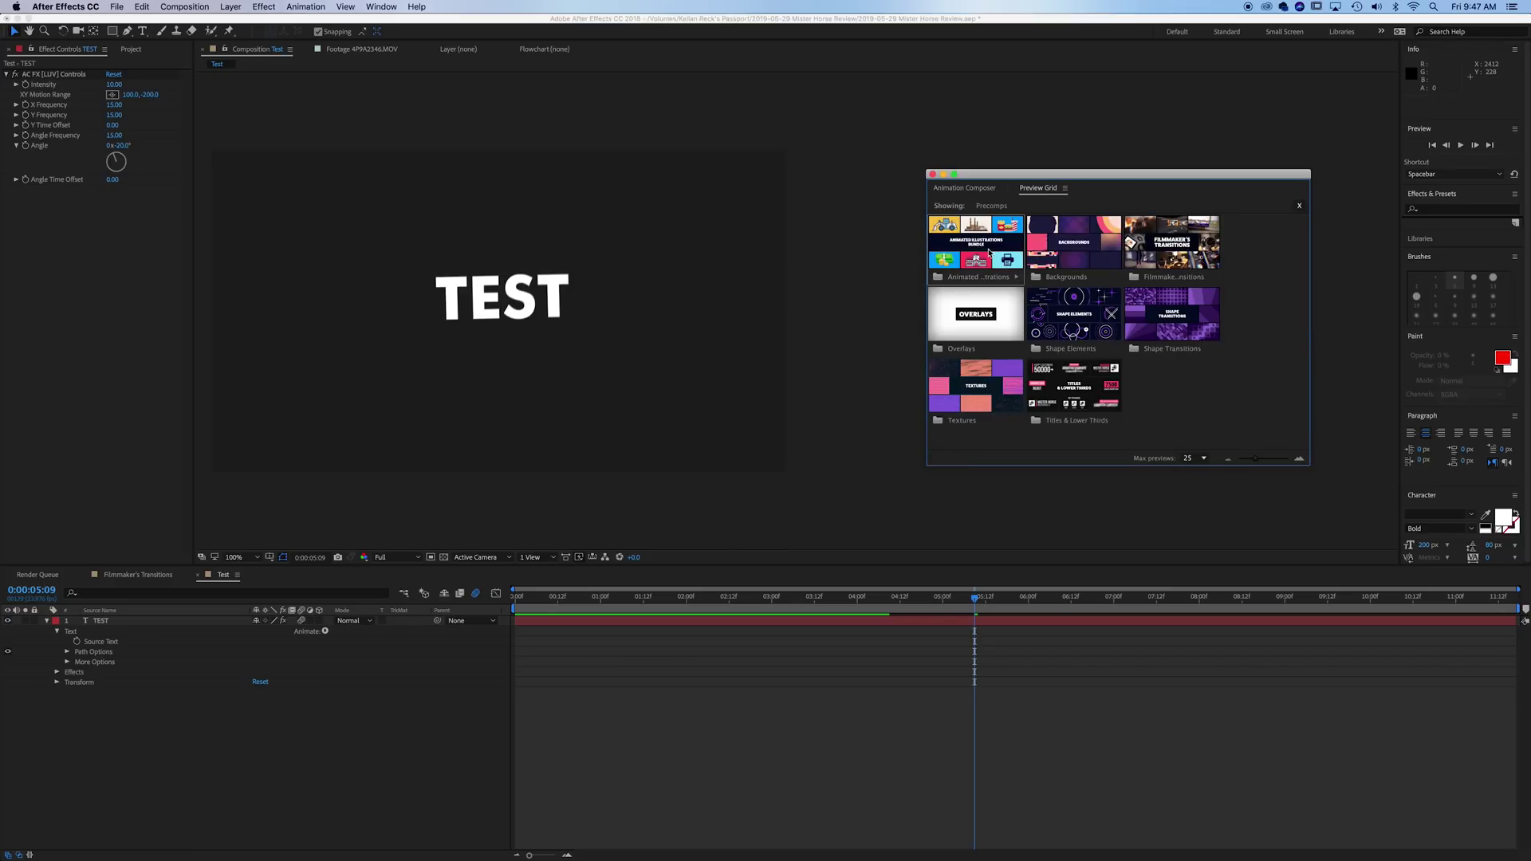
double_click(955, 252)
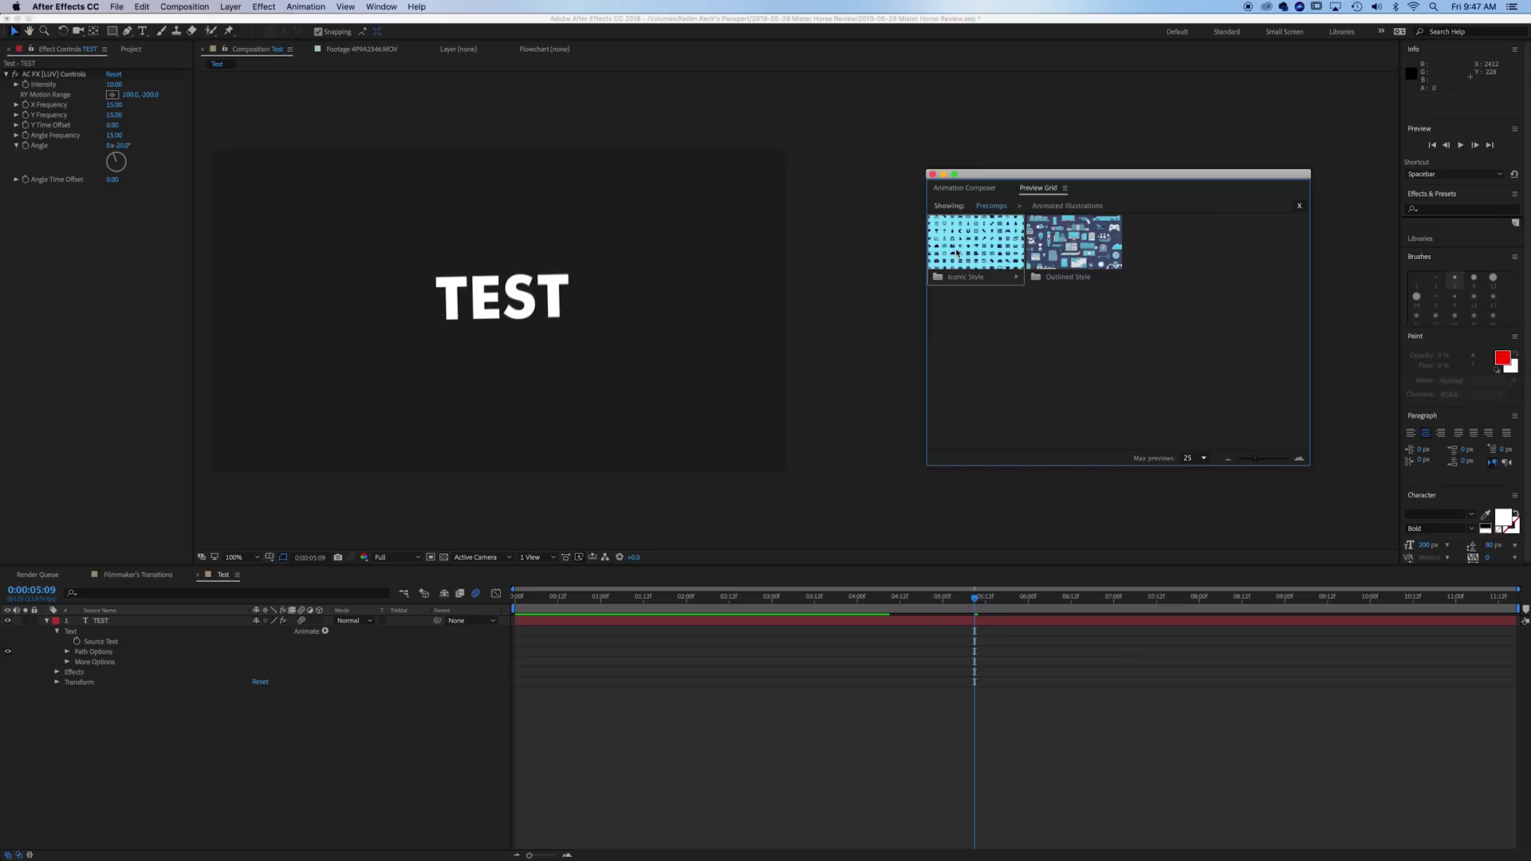
double_click(968, 249)
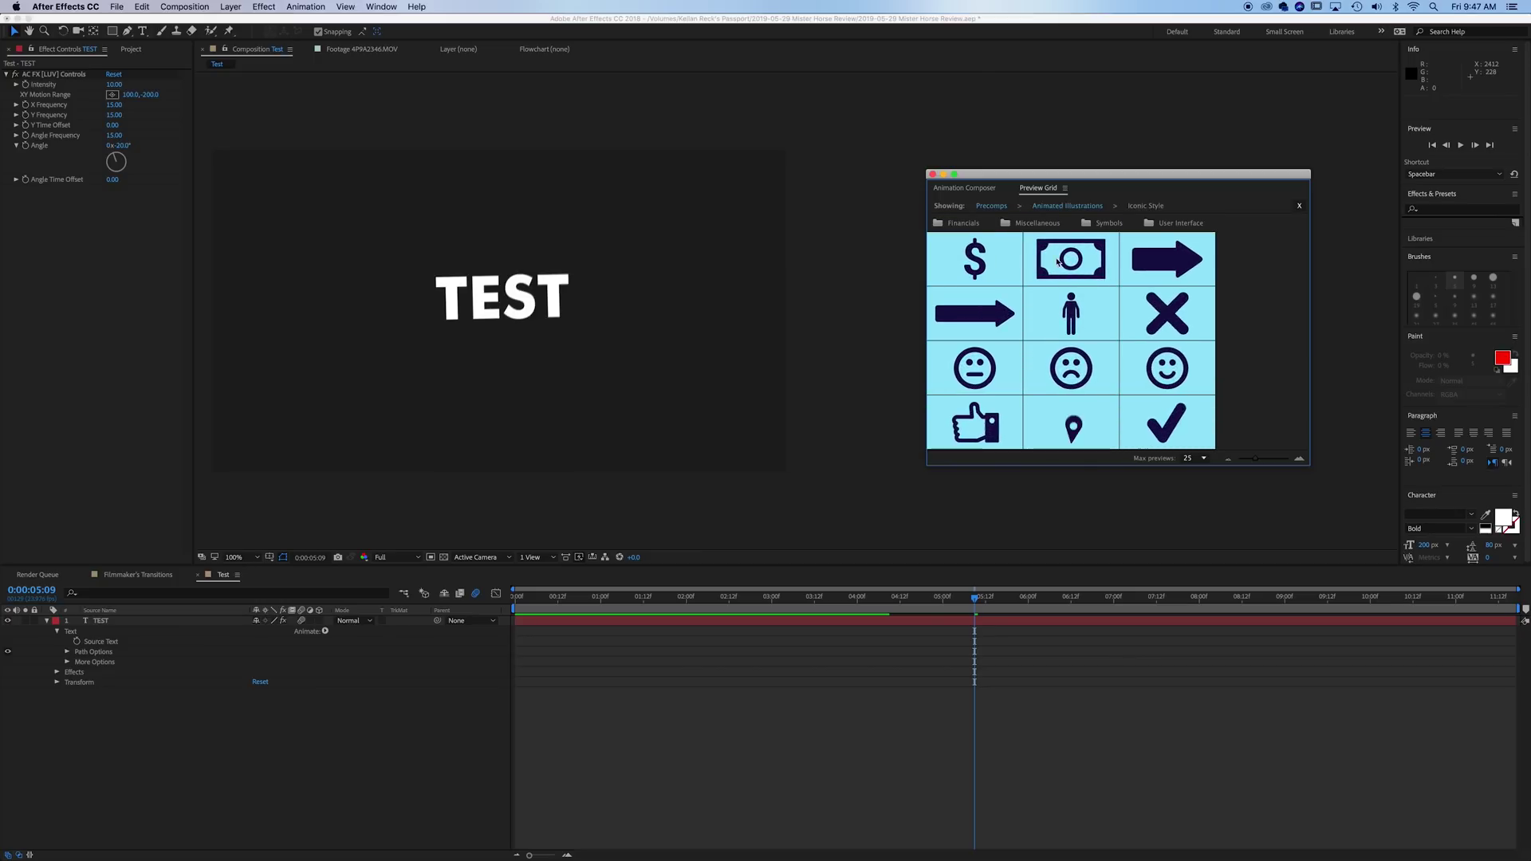
left_click(1085, 261)
left_click(1047, 347)
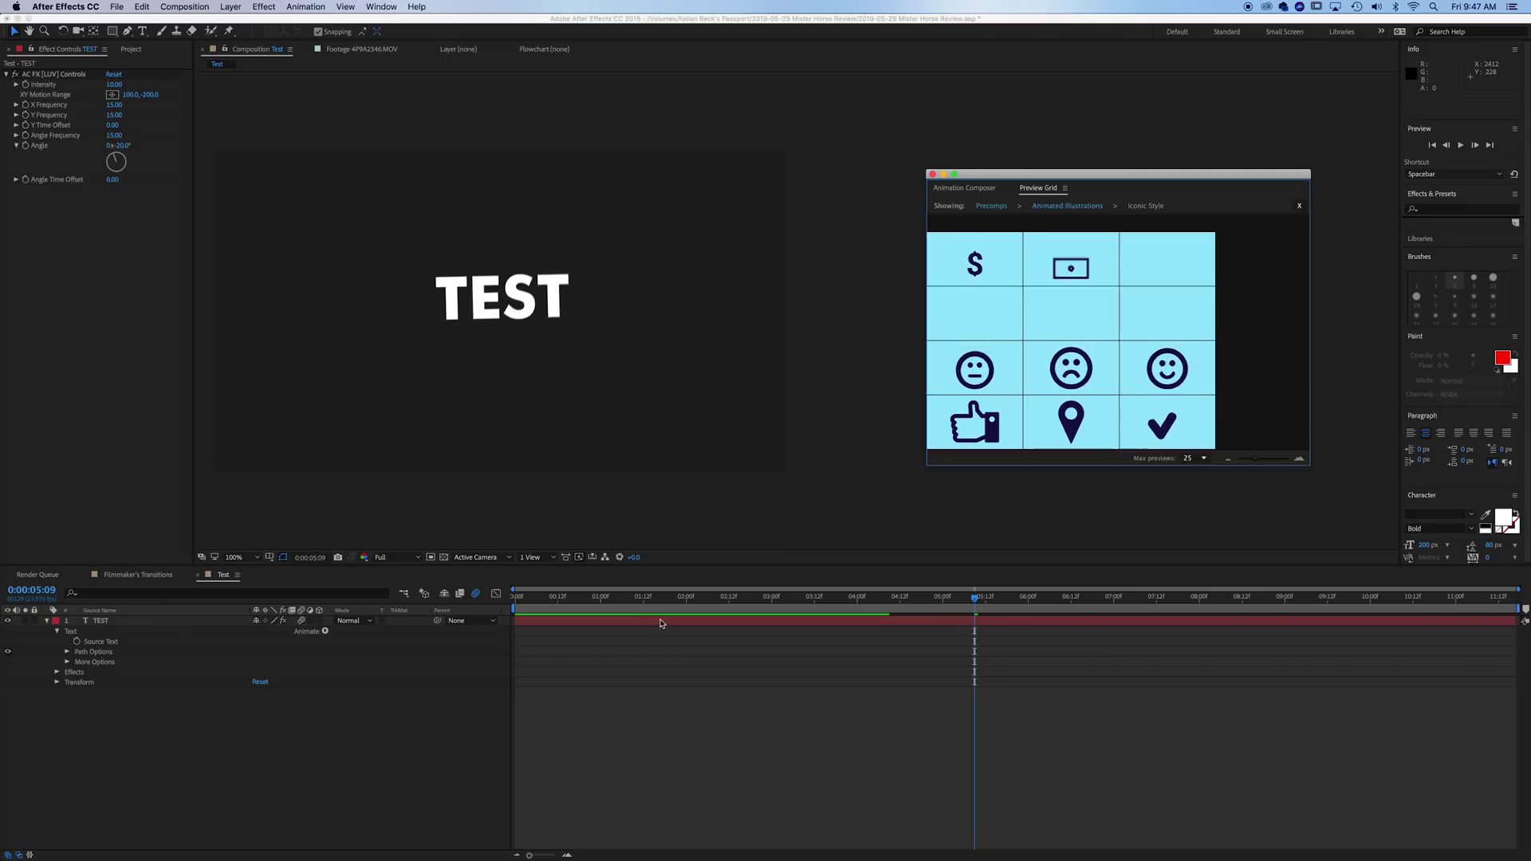
- Delete the TEST layer and move the Money layer to start near 0:00:00:20
left_click(157, 669)
key("Page_Up")
key("Page_Up")
key("Page_Up")
key("Page_Up")
key("Page_Up")
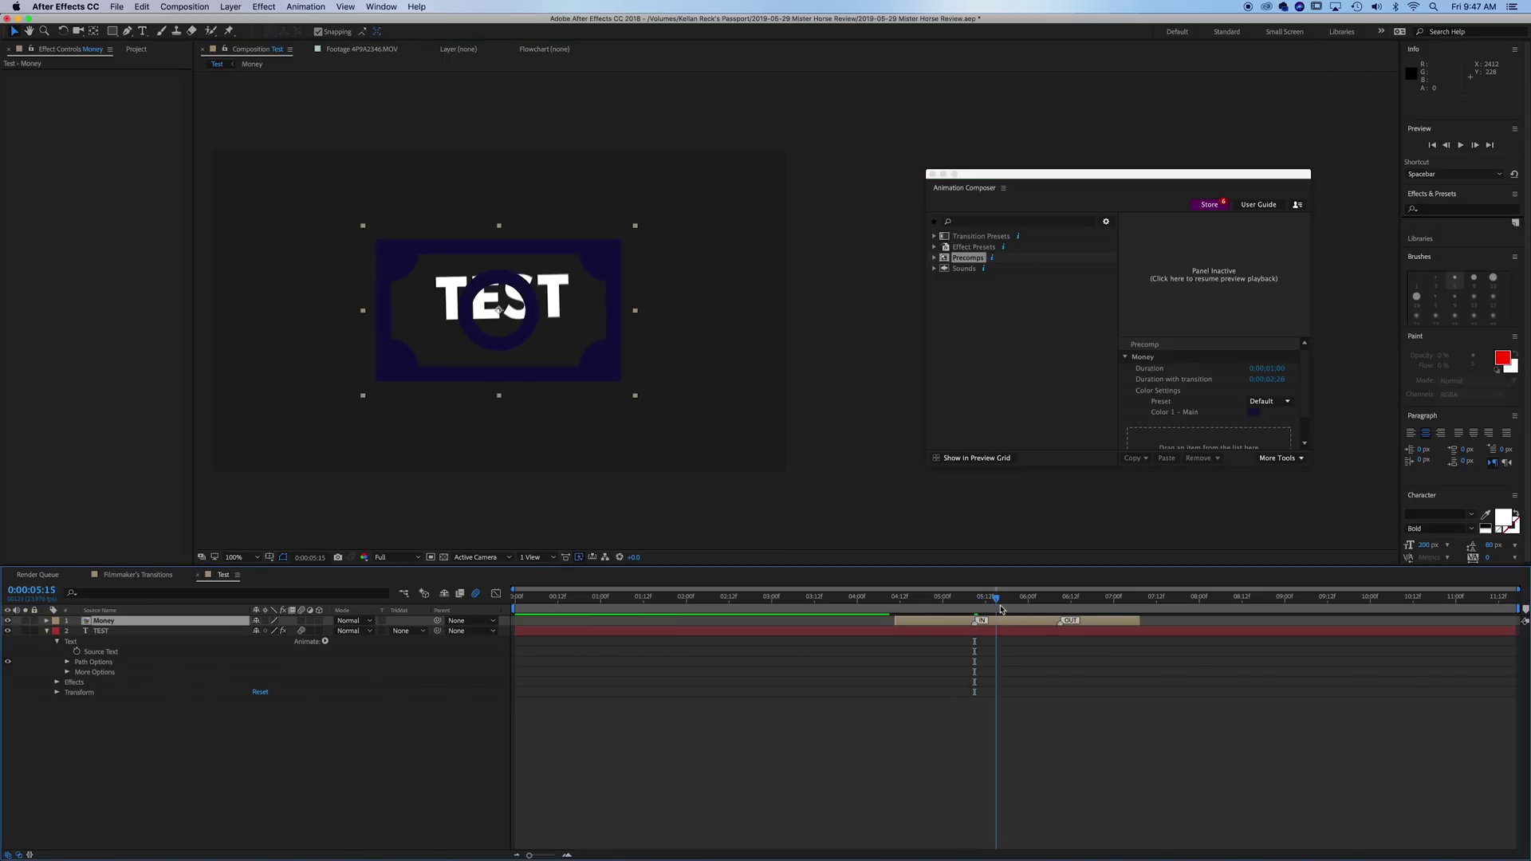
left_click(176, 631)
key("Delete")
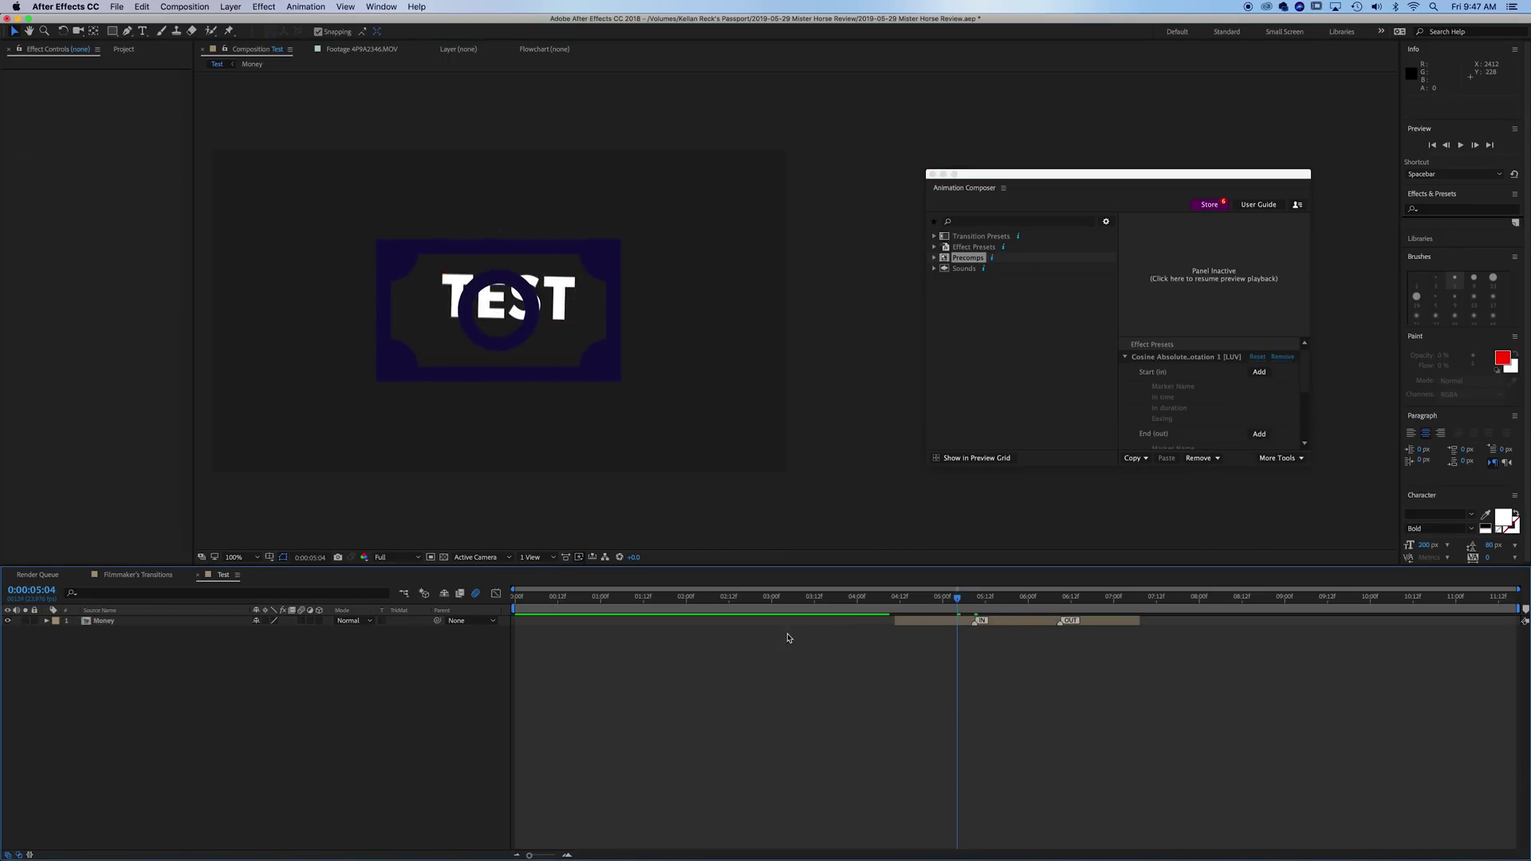
left_click_drag(925, 620, 612, 638)
- Preview the Money icon animation, then show the precomp presets as thumbnails
key("space")
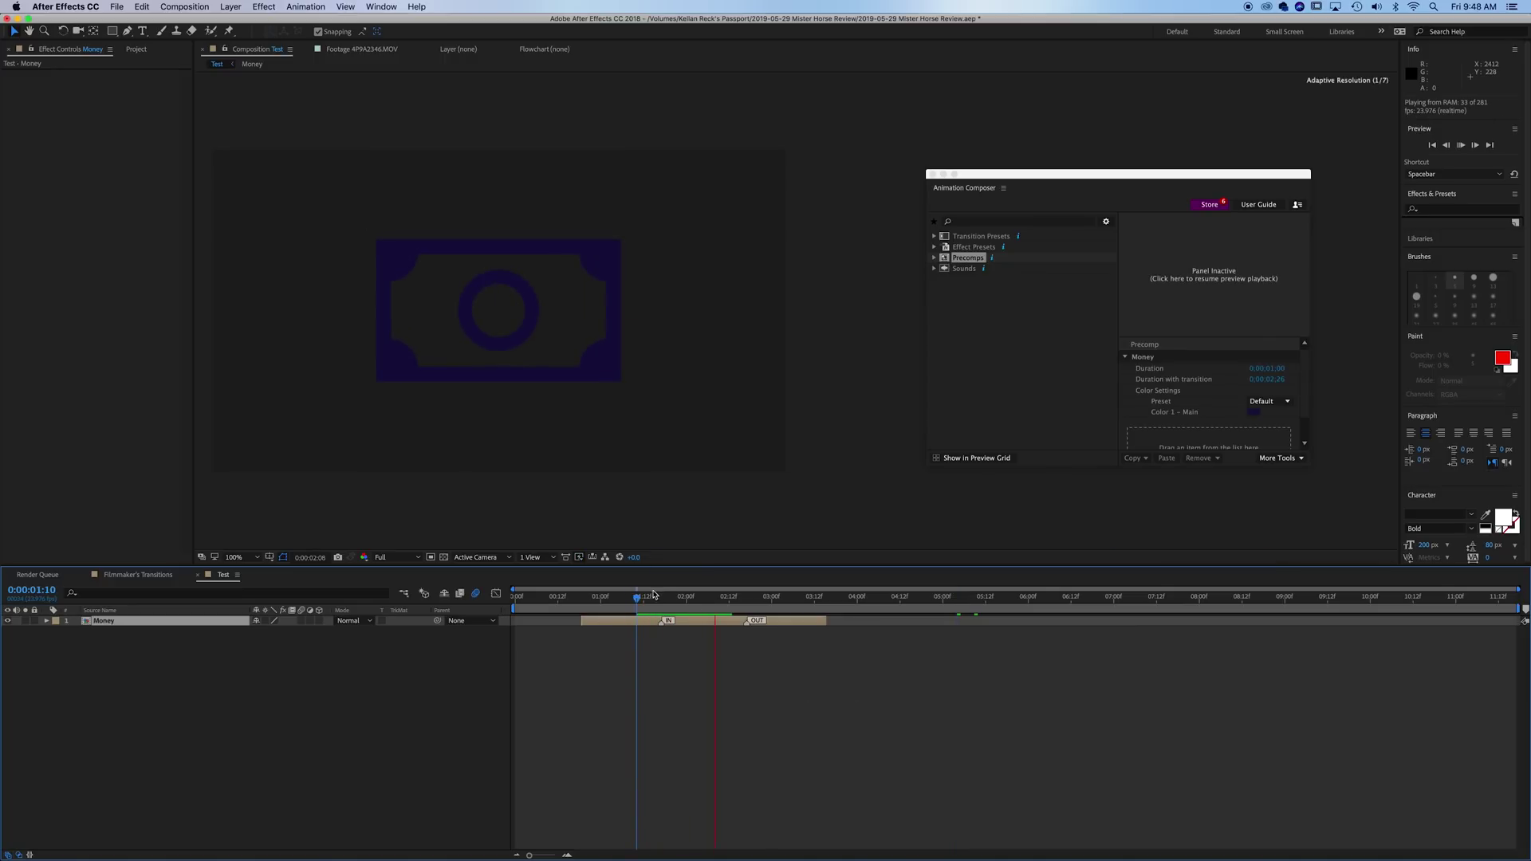
left_click(590, 596)
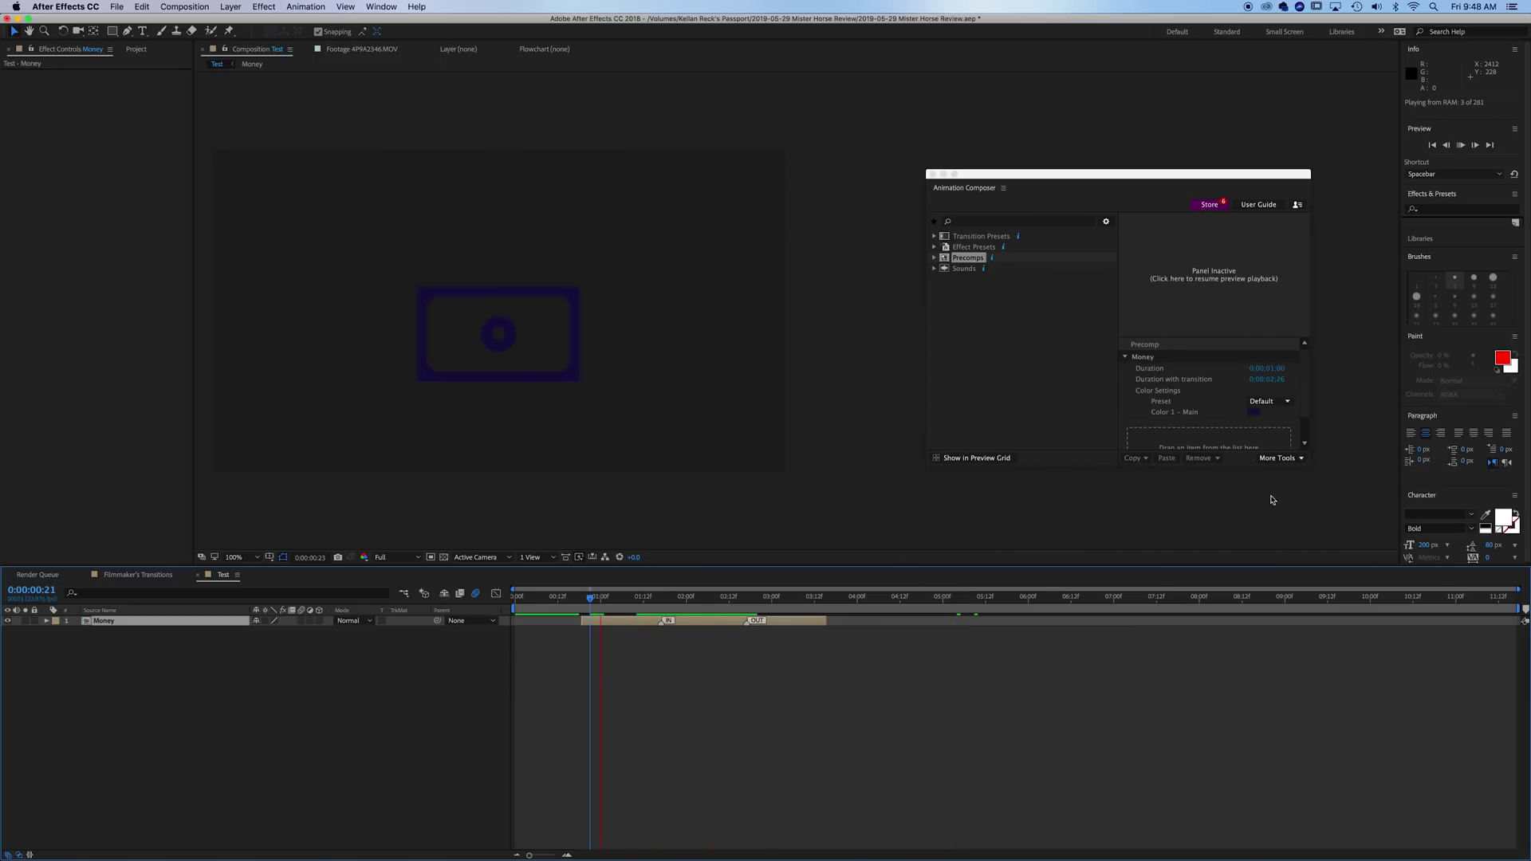
left_click(1309, 382)
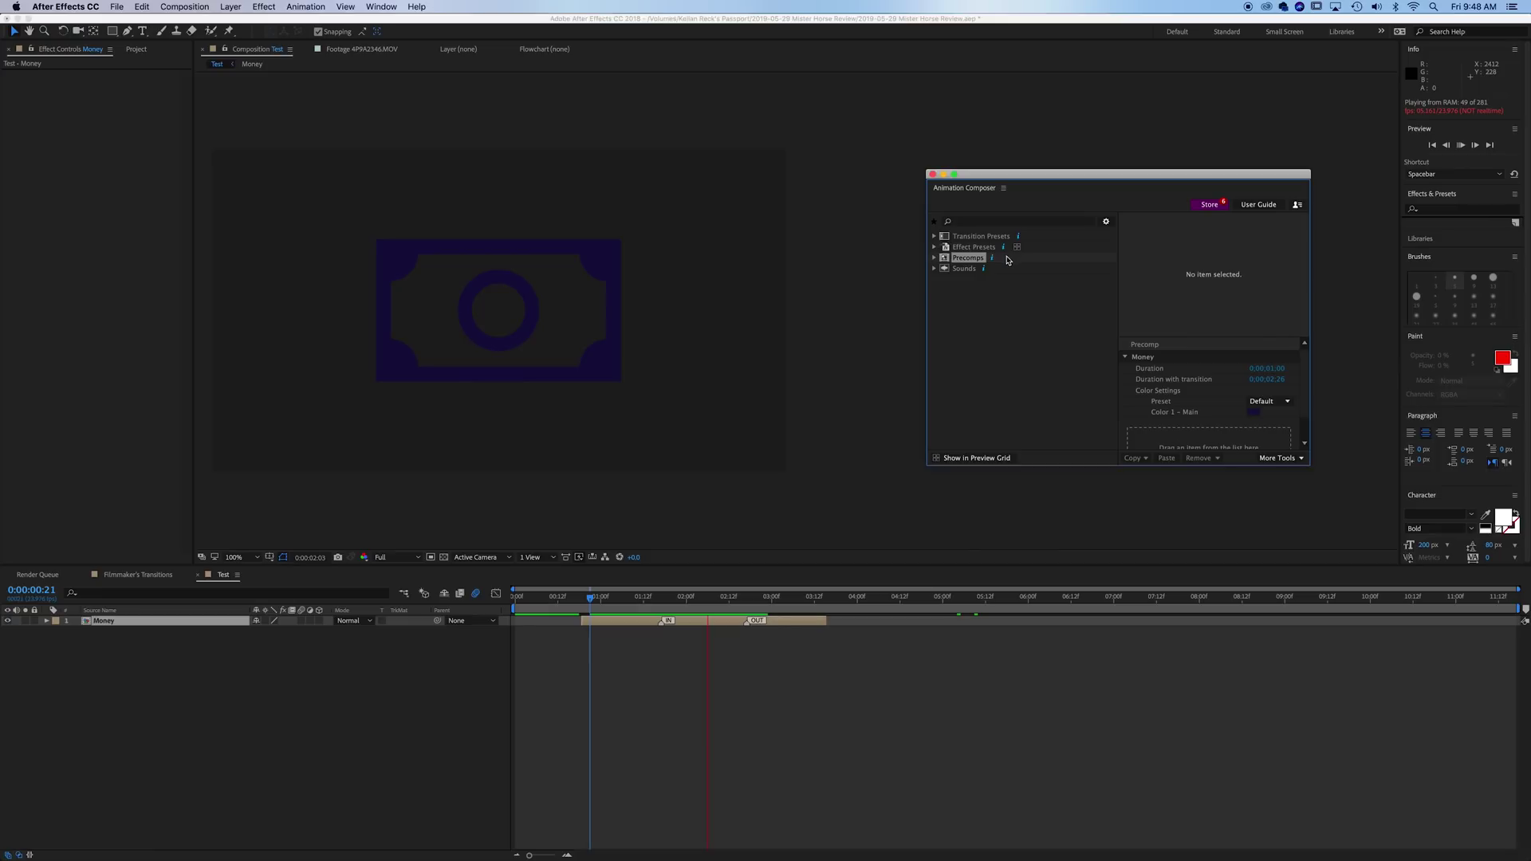
key("space")
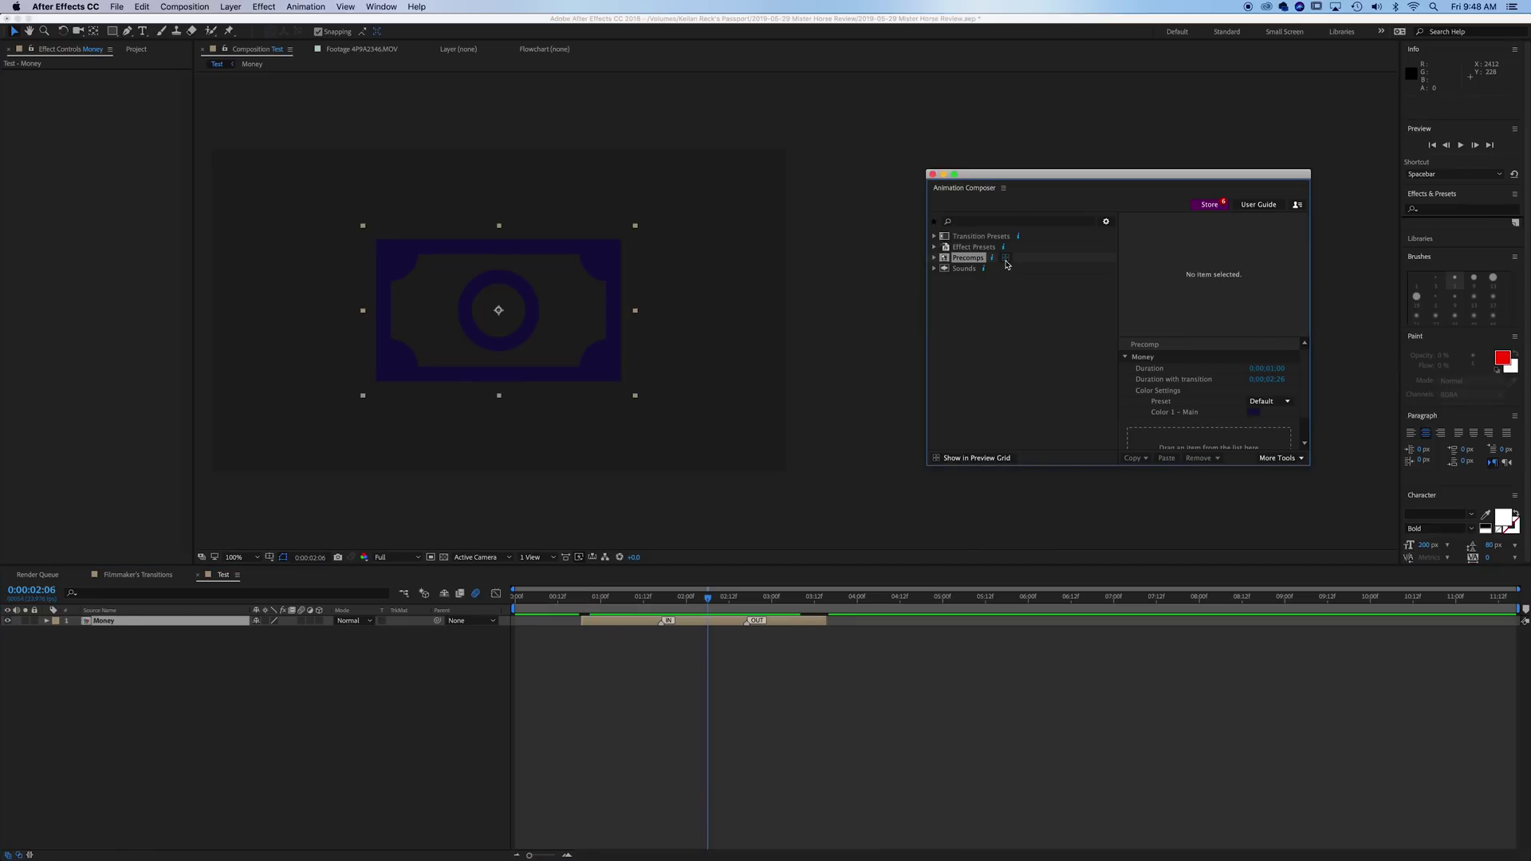
left_click(1007, 259)
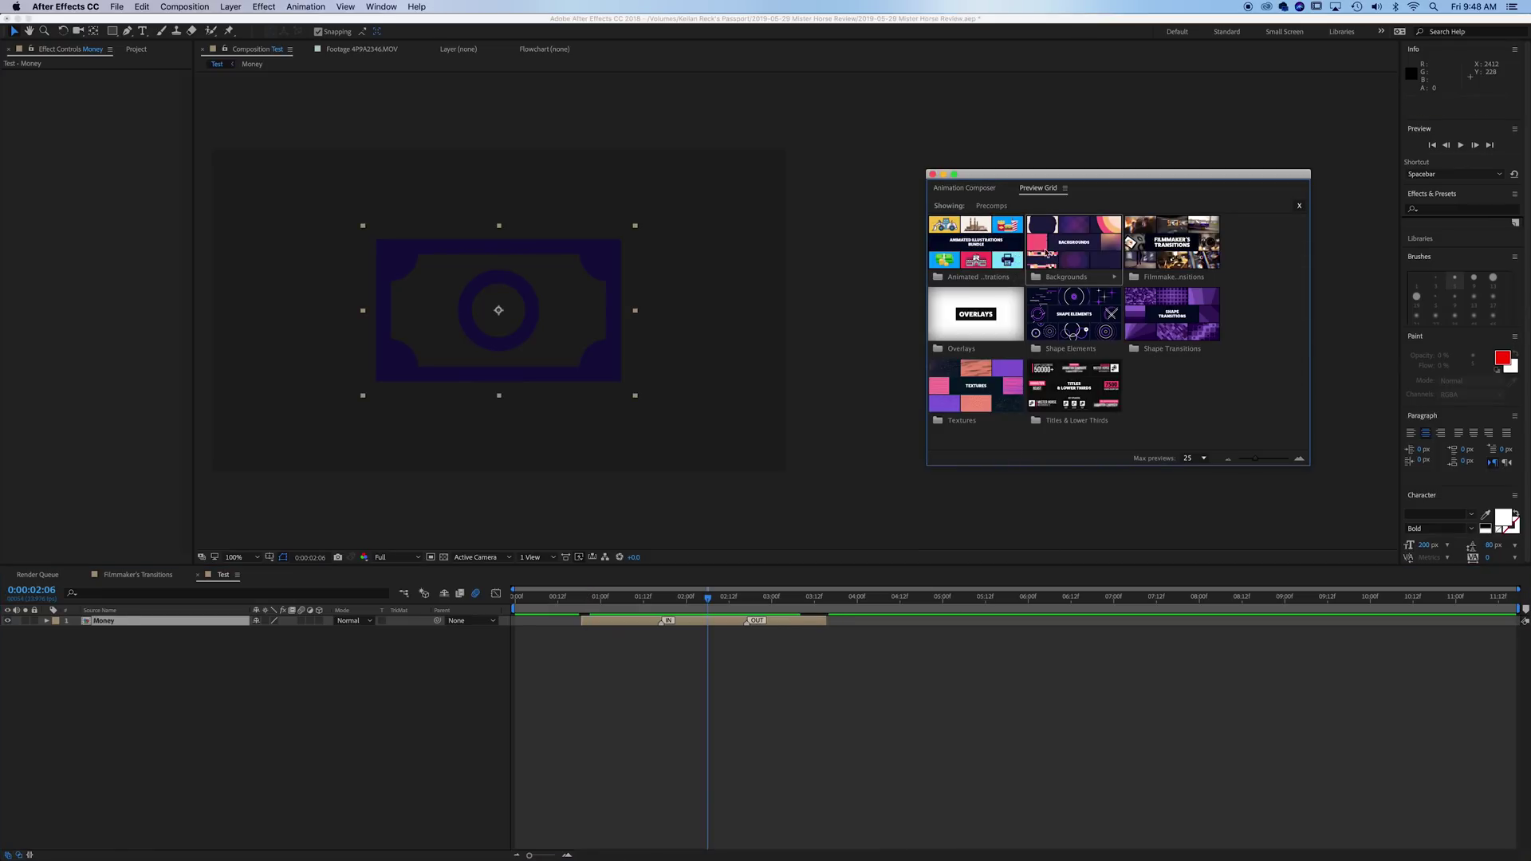
- Add the Hard Vignette 2 preset from the Overlays folder to the Test comp
left_click(1064, 251)
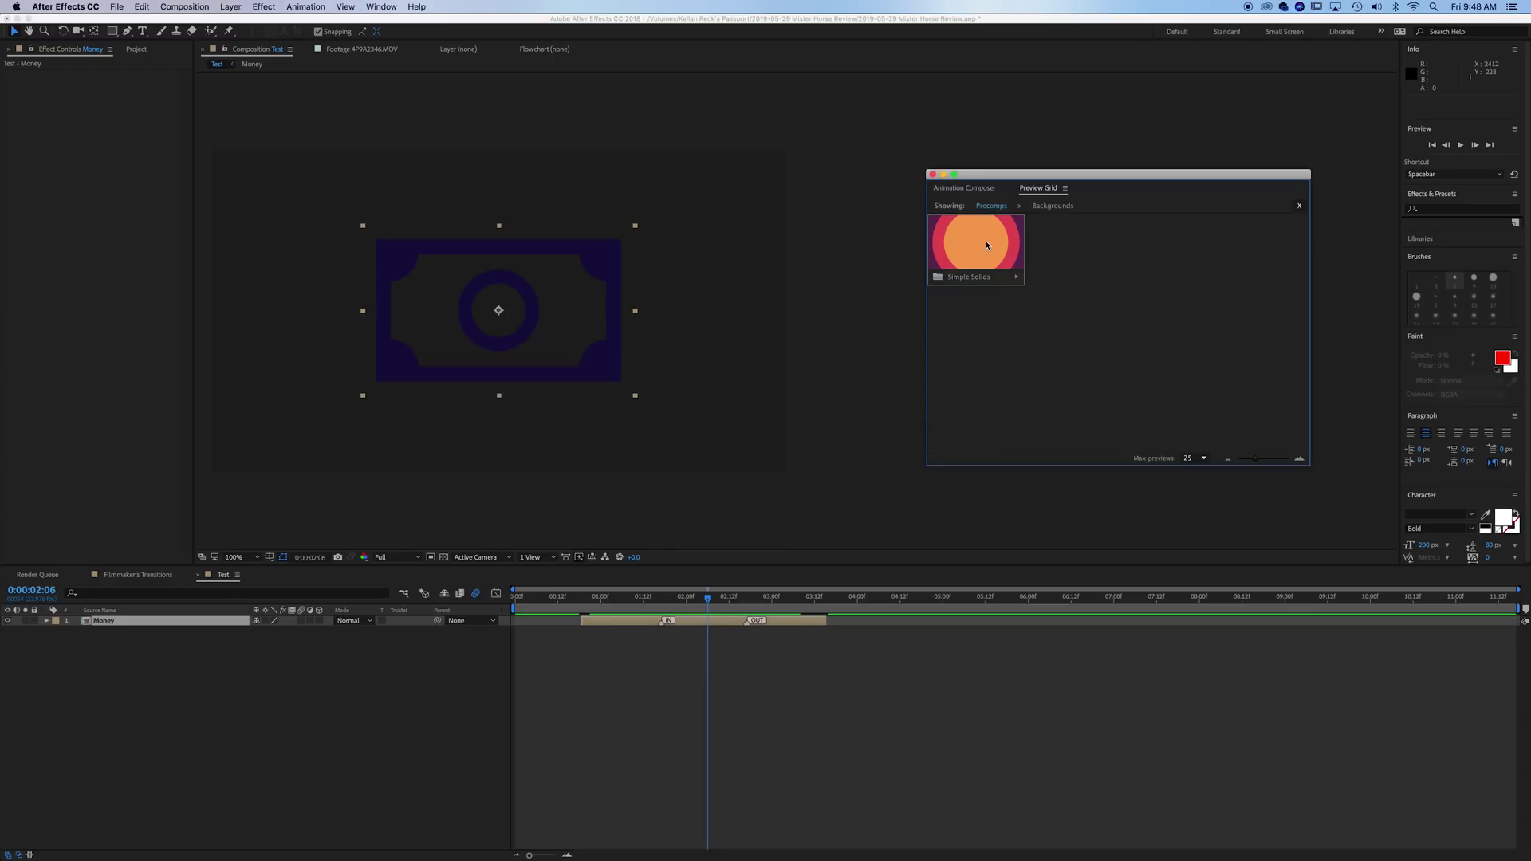
left_click(992, 189)
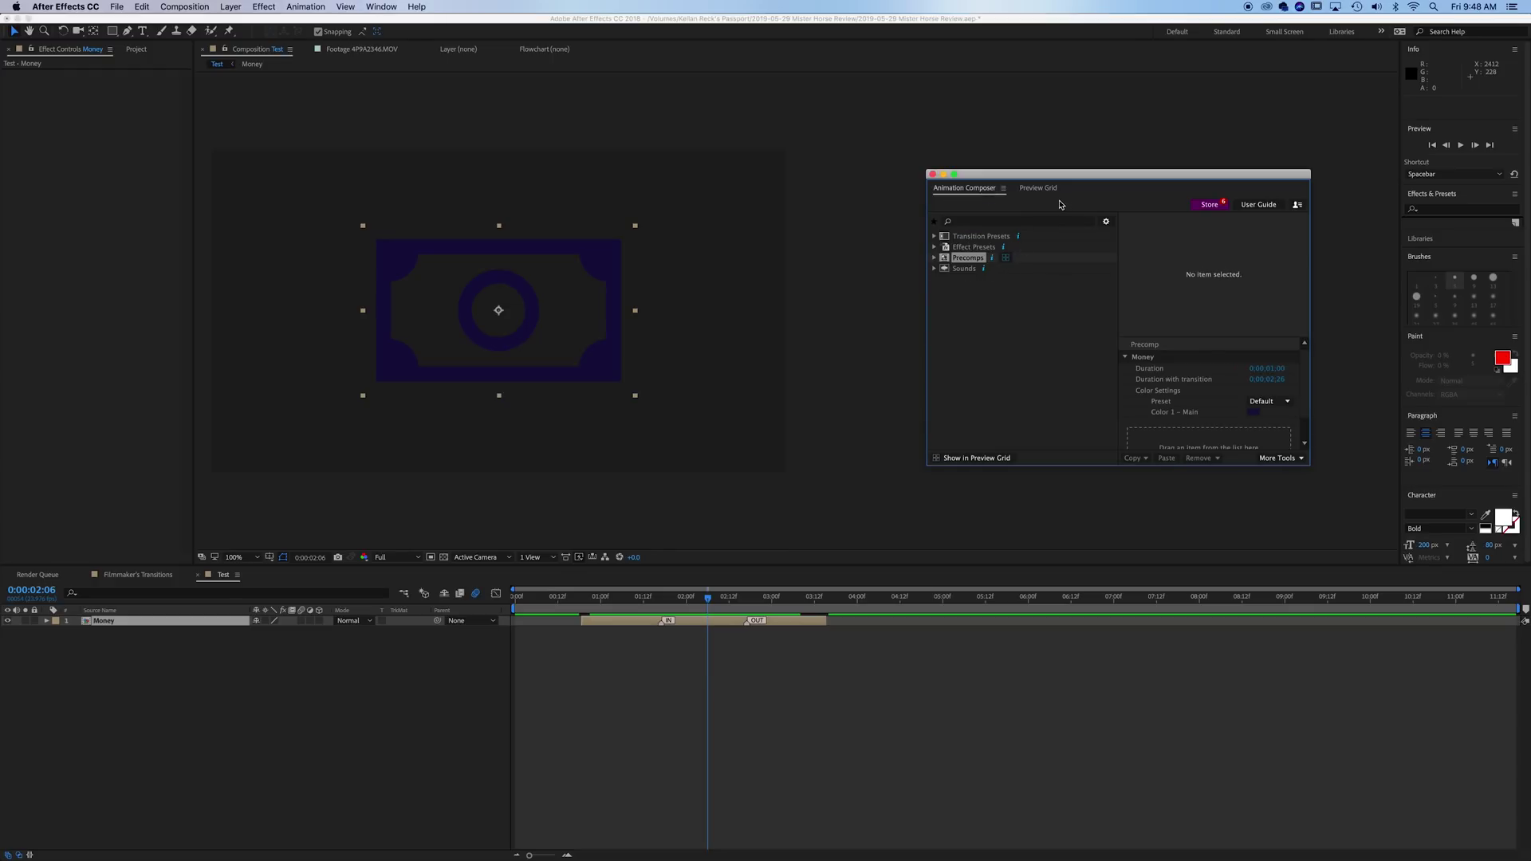
left_click(1038, 189)
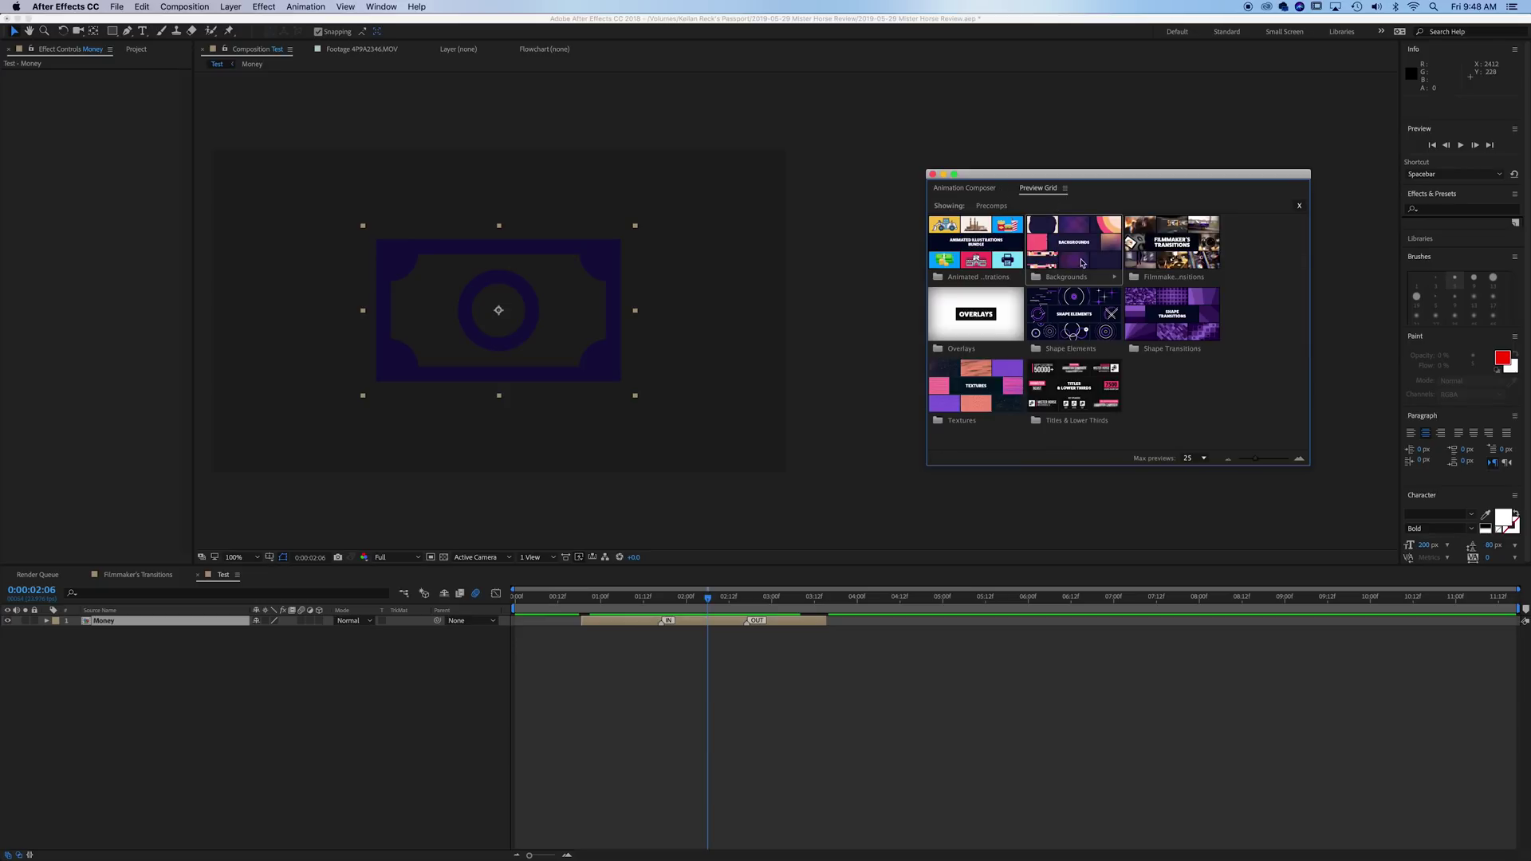
left_click(1007, 318)
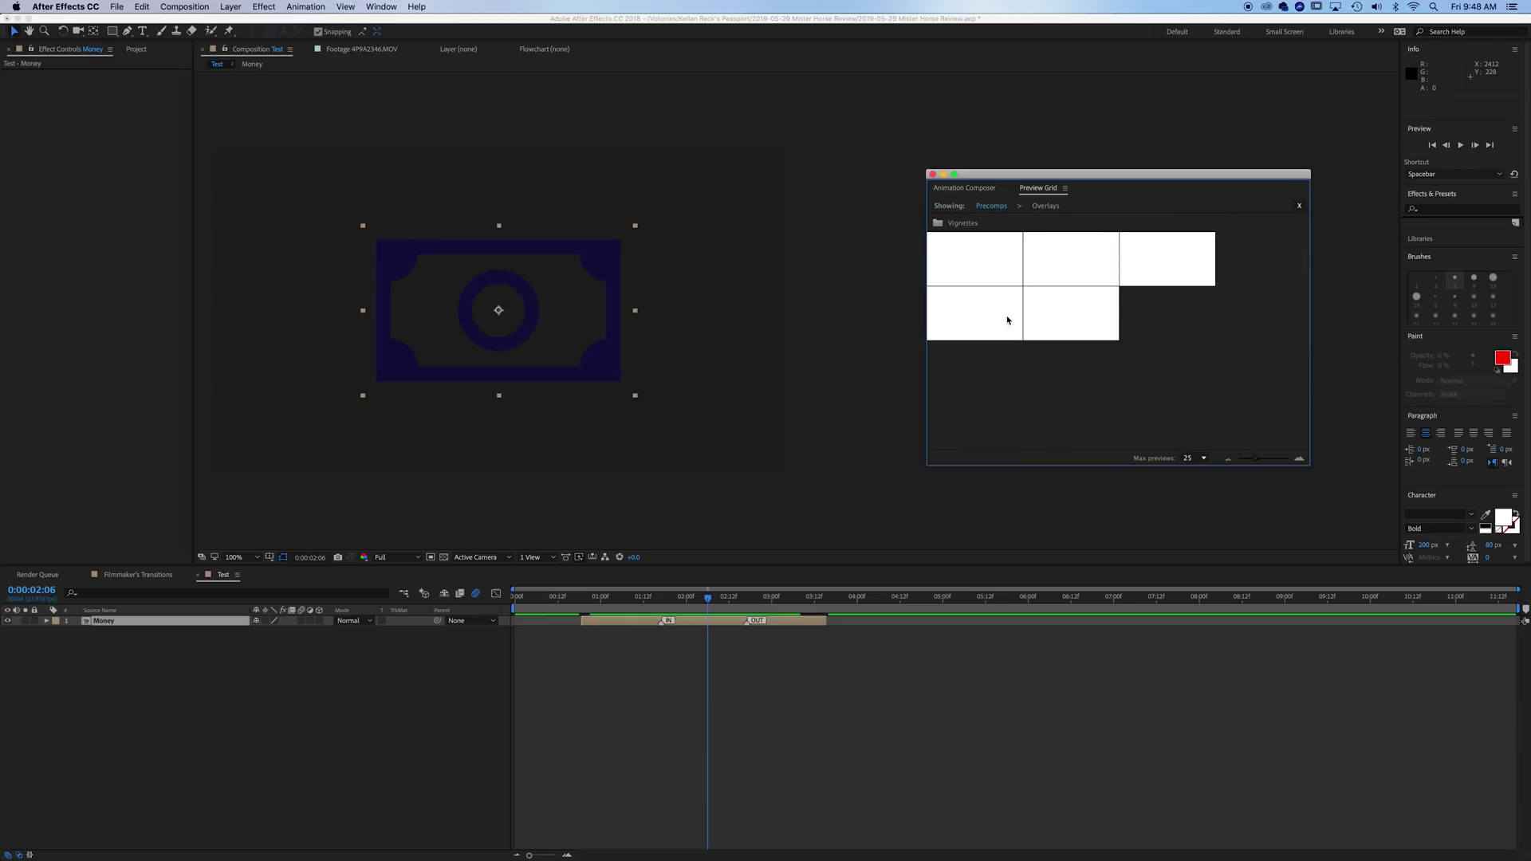
left_click(1080, 264)
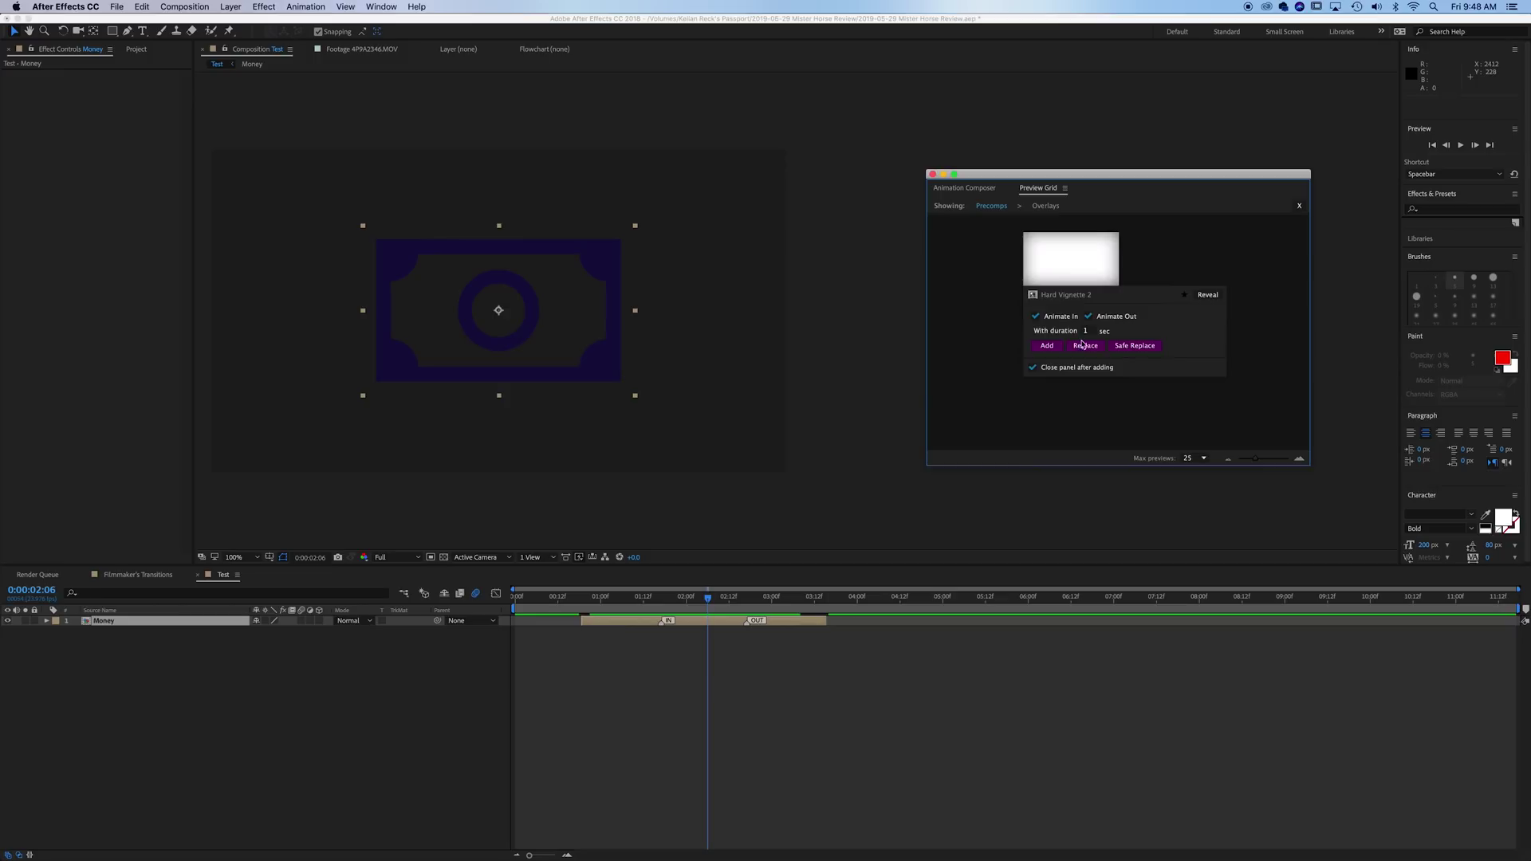
left_click(1047, 346)
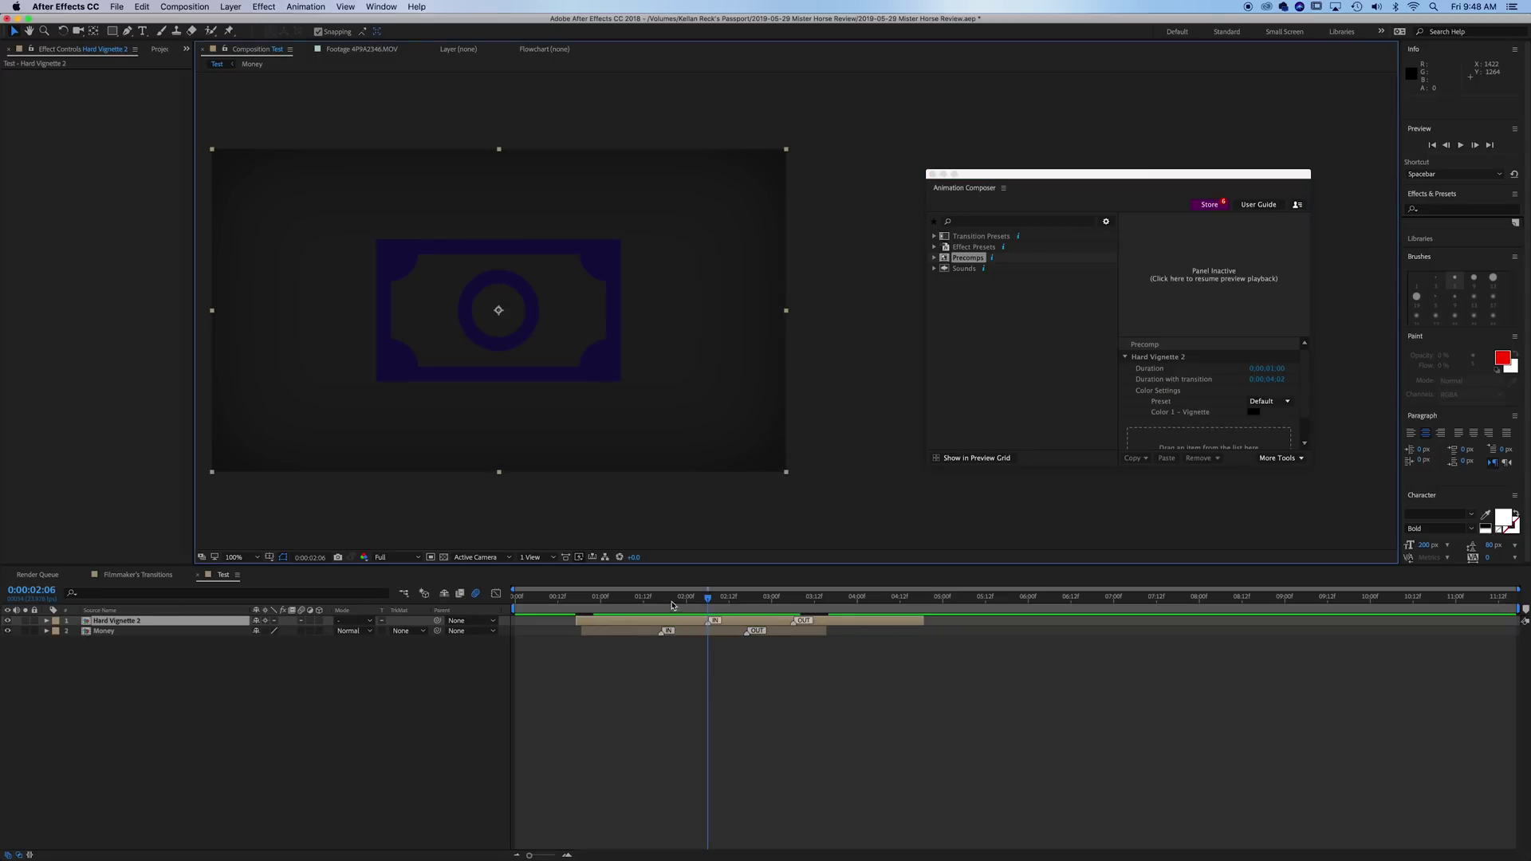
- Start the vignette layer about 13 frames earlier and set the time to 0:00:02:18
left_click_drag(682, 610, 728, 611)
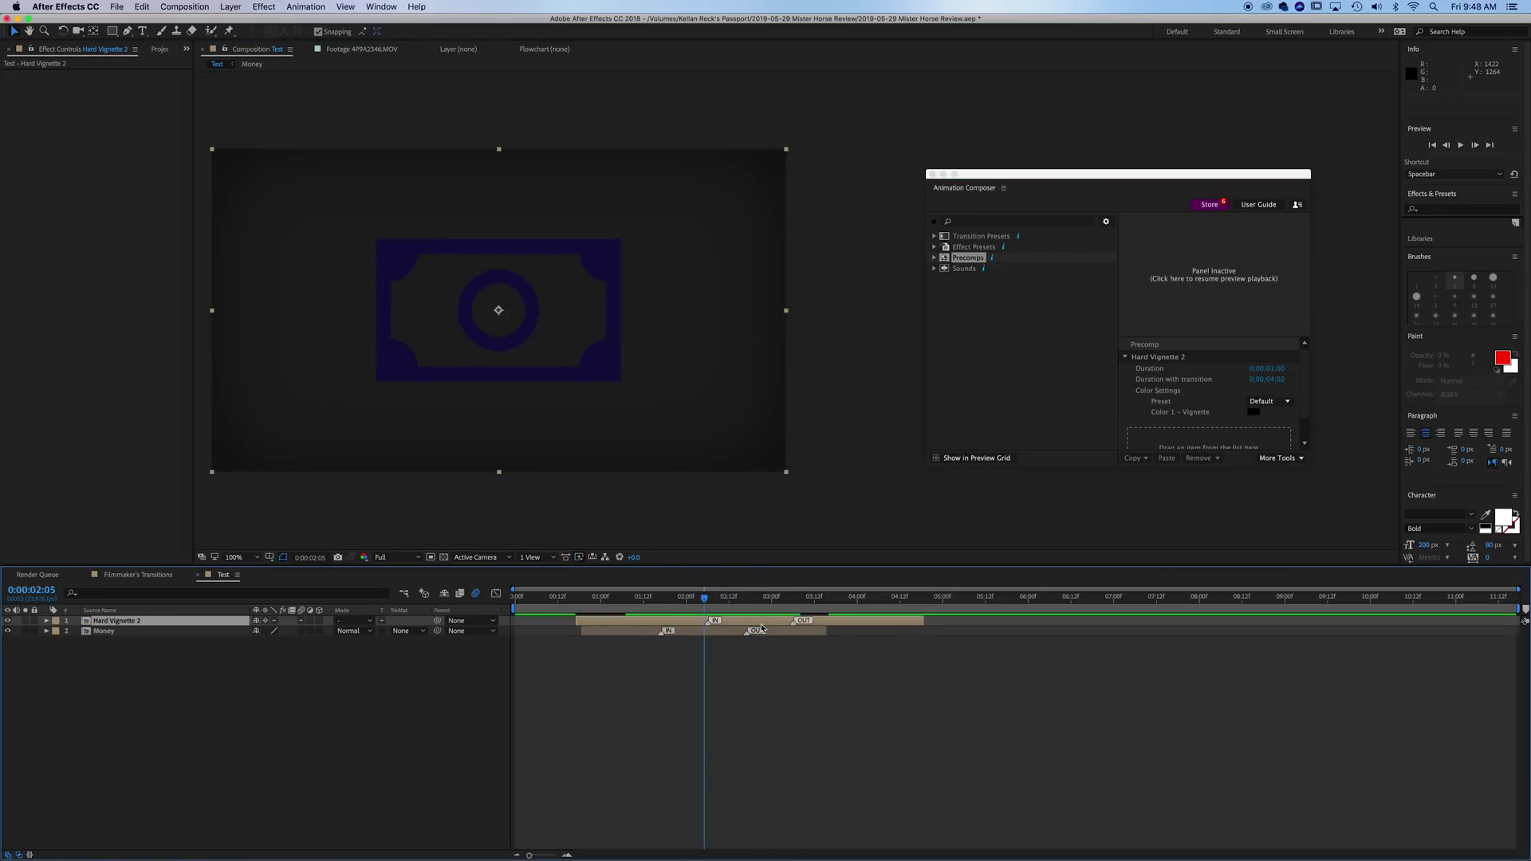
left_click_drag(762, 624, 719, 623)
left_click_drag(629, 598, 750, 616)
left_click(1007, 262)
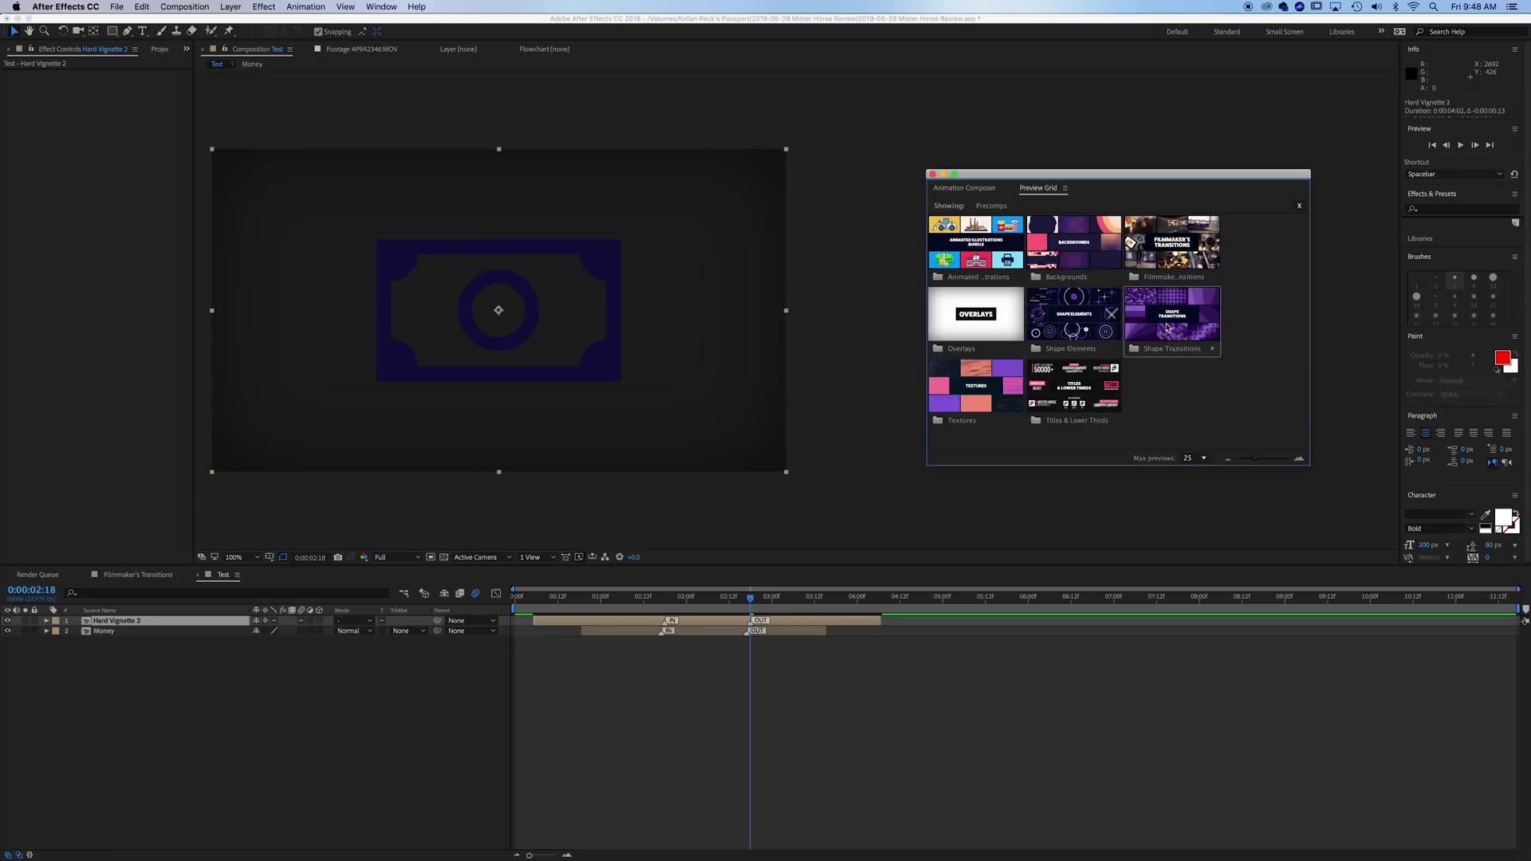
- Add the Simple Style 4 Left 2-tier 1 lower third from Titles & Lower Thirds
left_click(1074, 389)
left_click(995, 249)
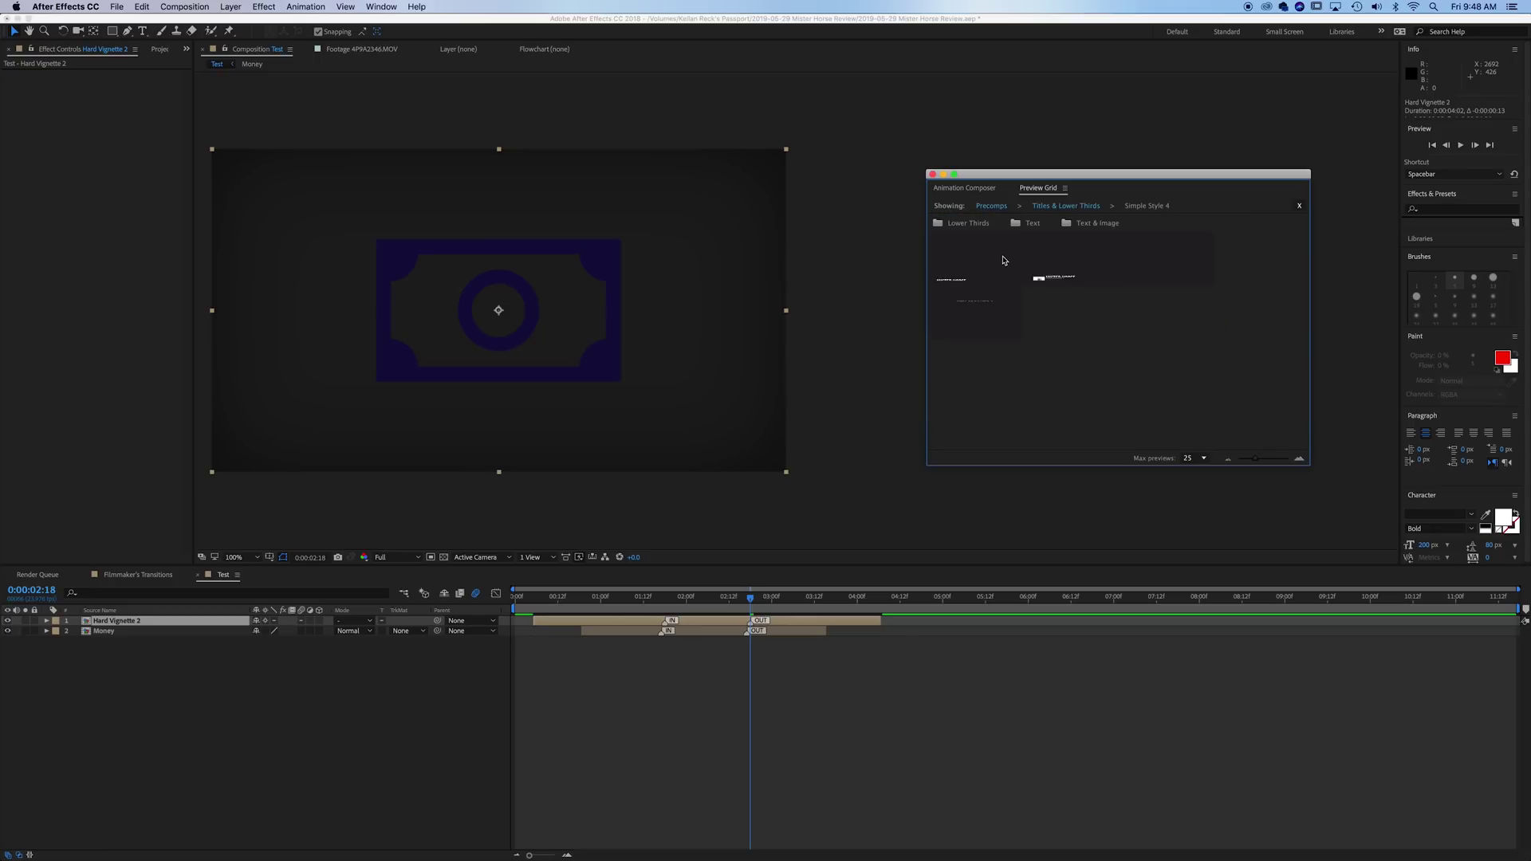
left_click(962, 351)
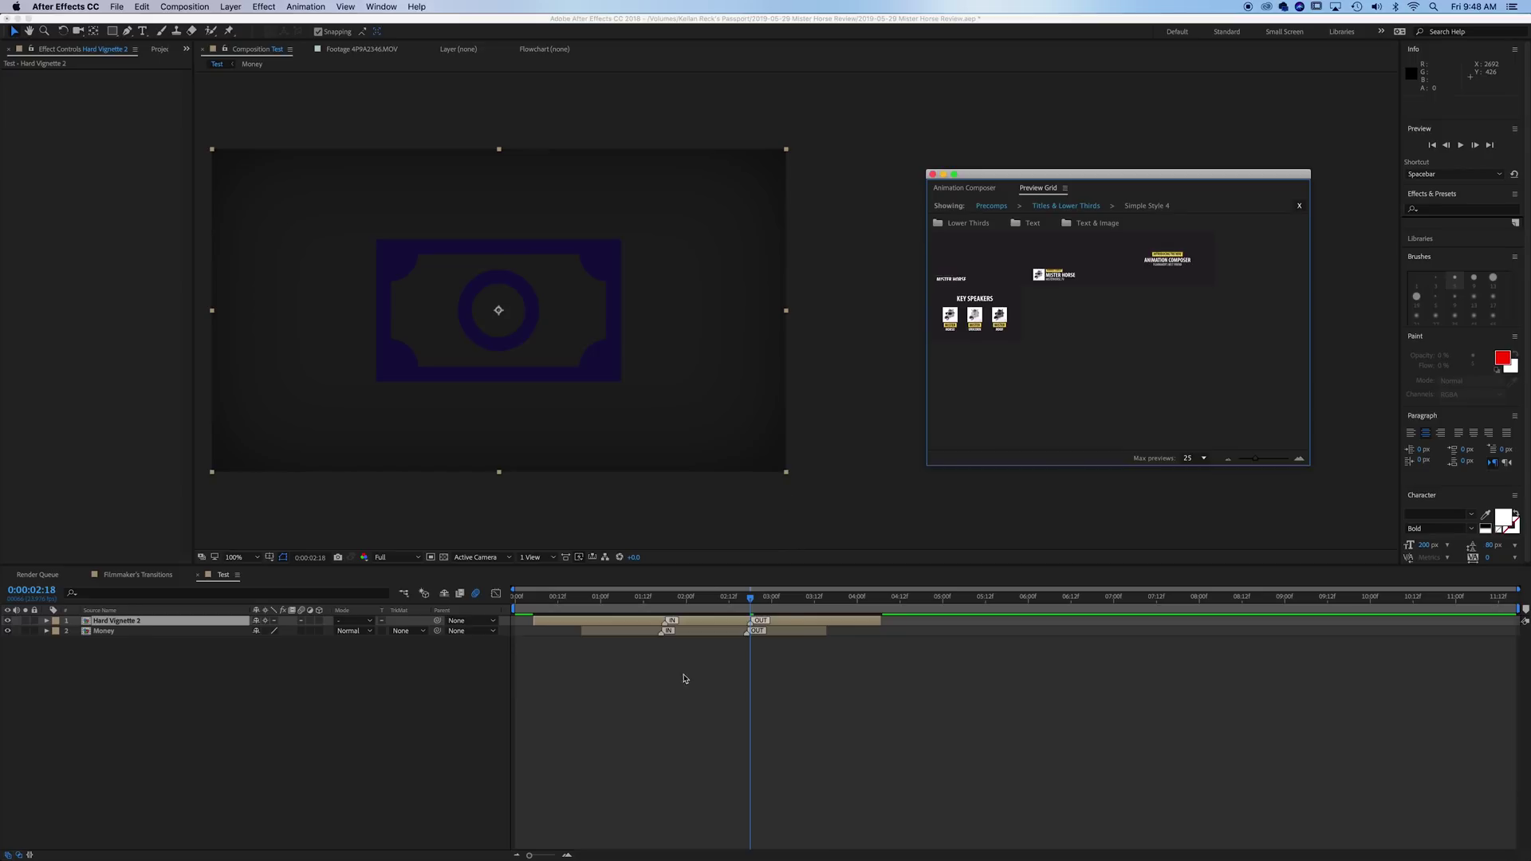
left_click_drag(754, 598, 789, 614)
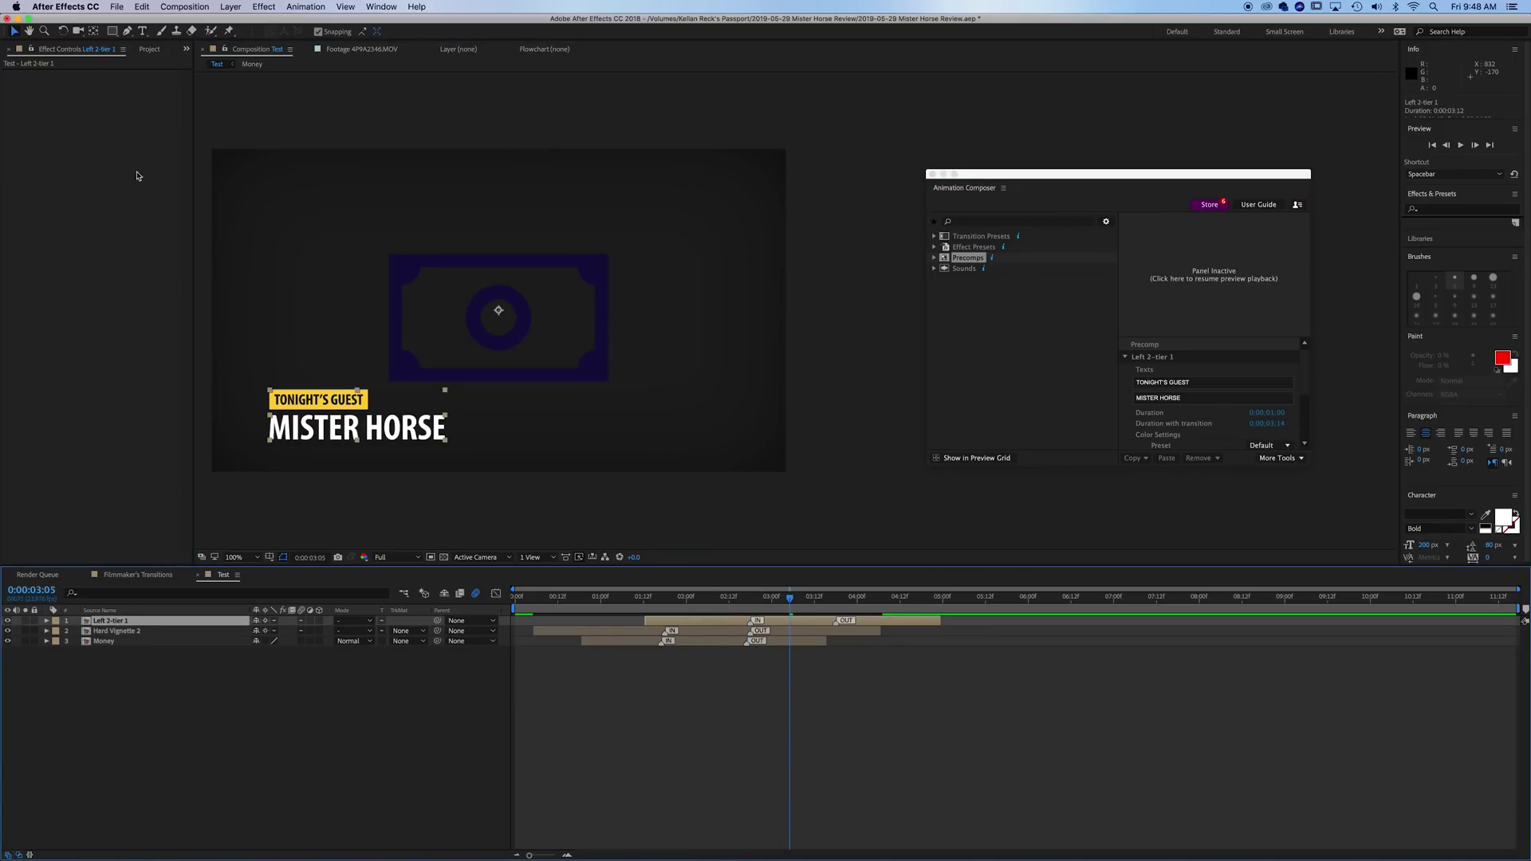
- Inside the lower-third precomp, replace the MISTER HORSE placeholder with the guest's name
left_click(533, 753)
left_click(136, 622)
double_click(136, 622)
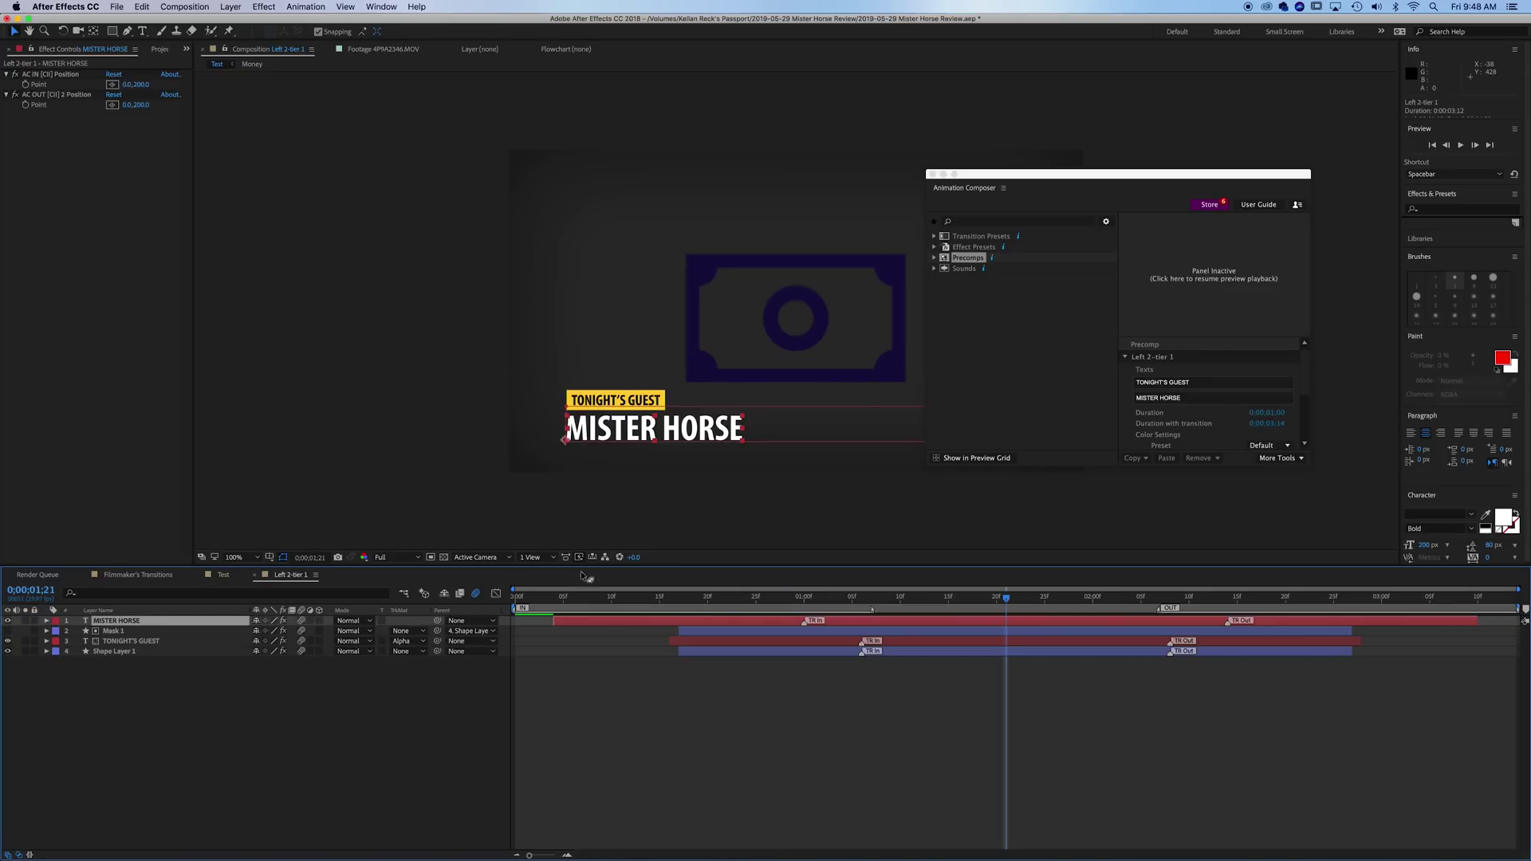
left_click_drag(878, 604, 962, 611)
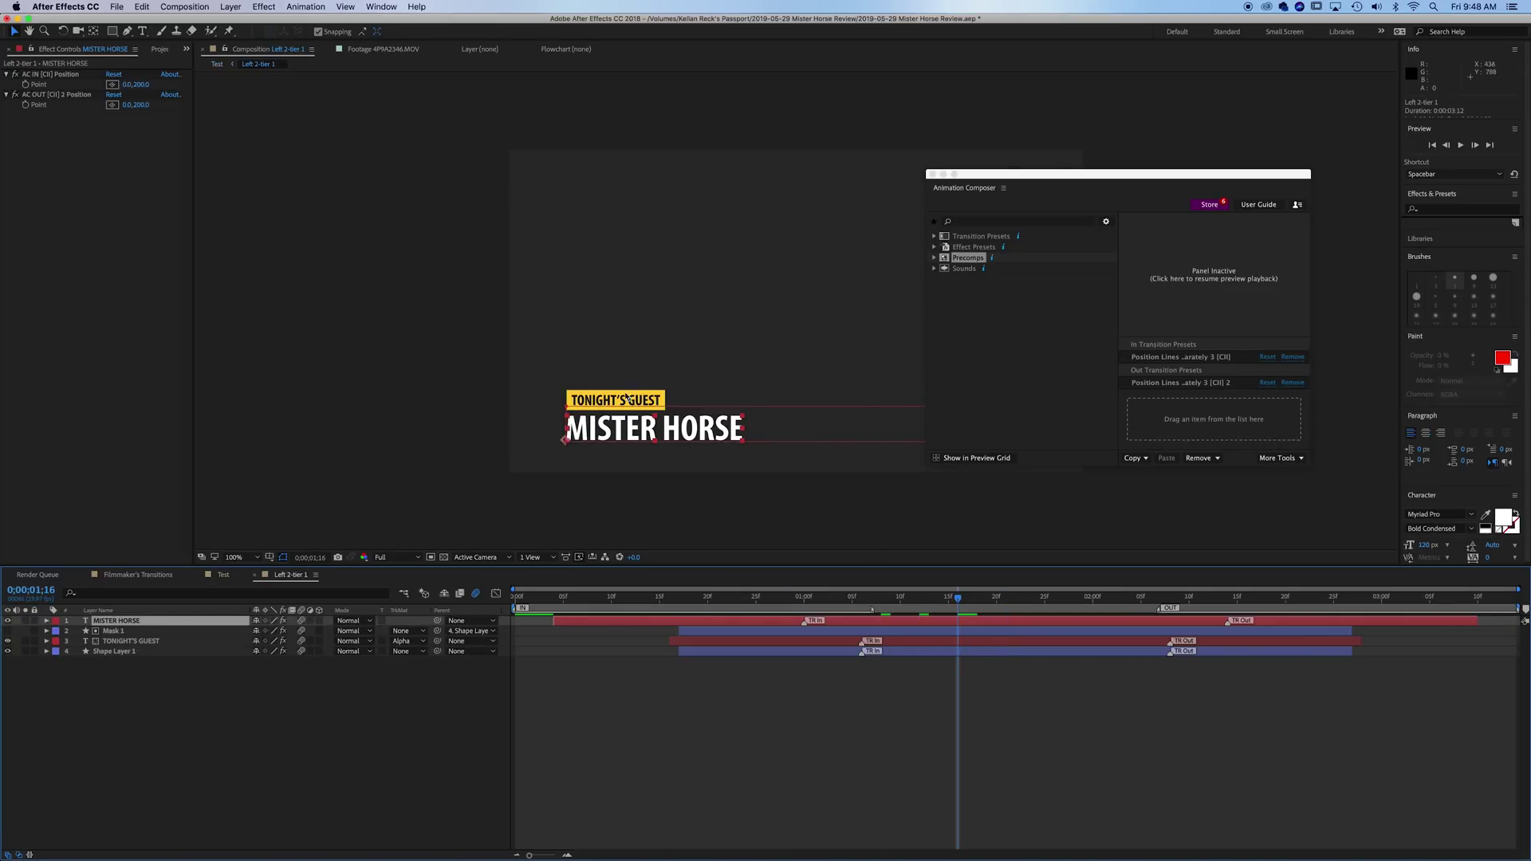
key("t")
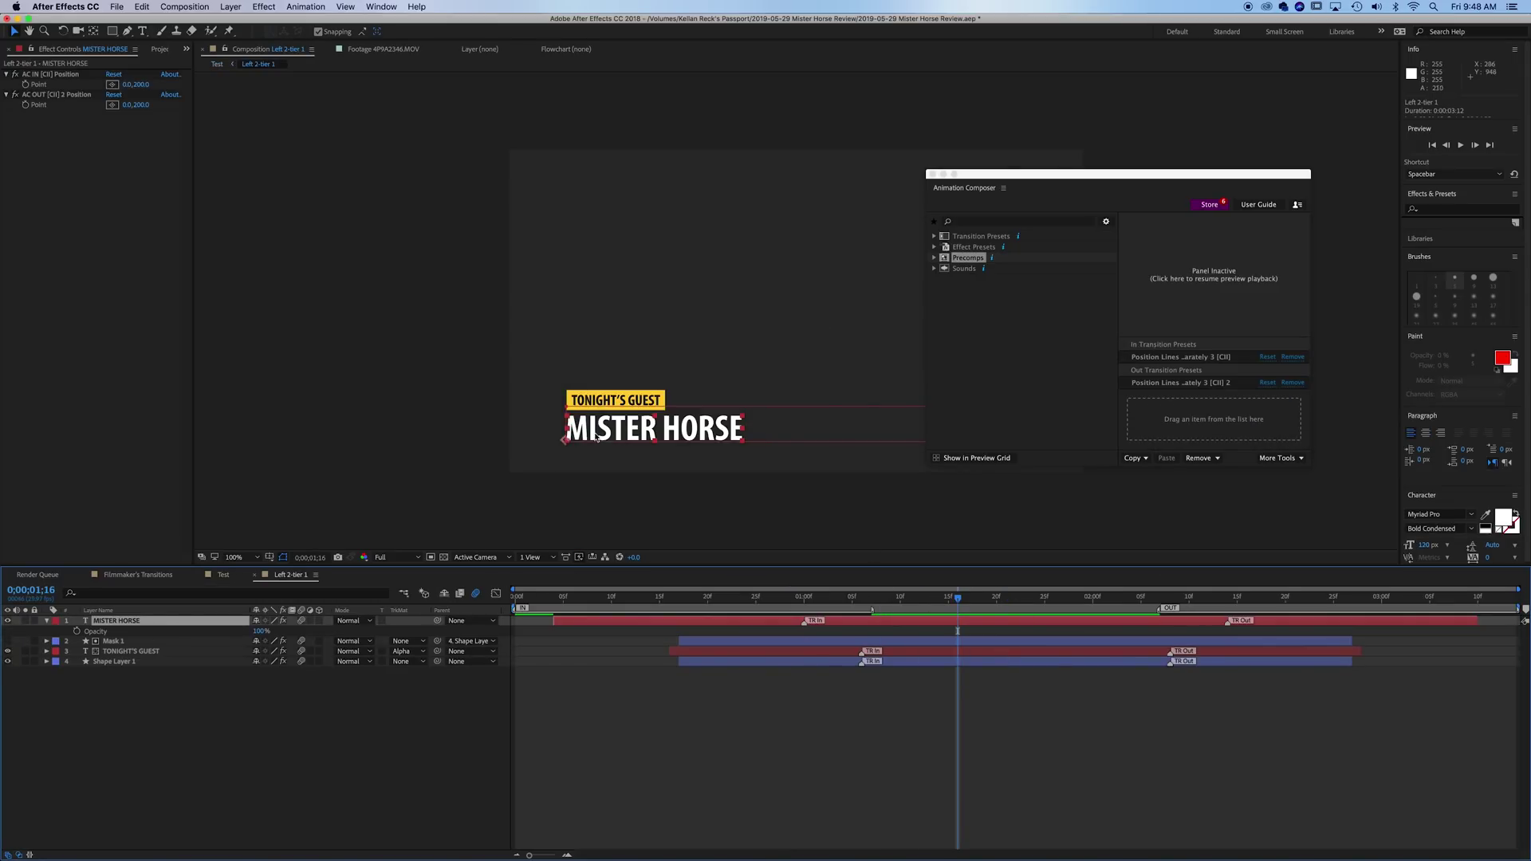
key("super+t")
triple_click(606, 427)
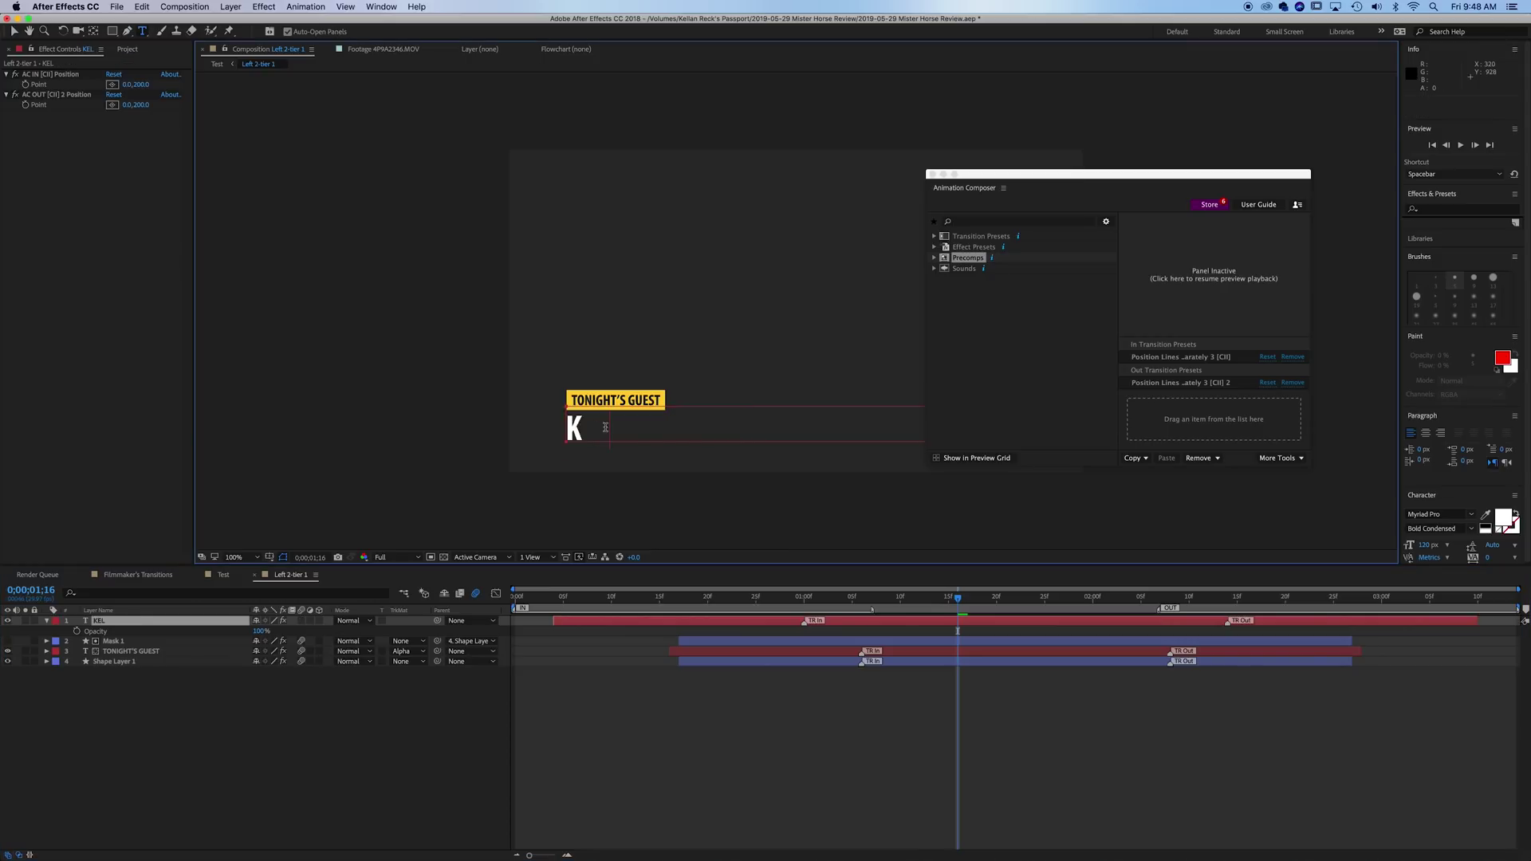
- Back in the Test comp, play the lower third animating in from 0:00:02:16
left_click(223, 574)
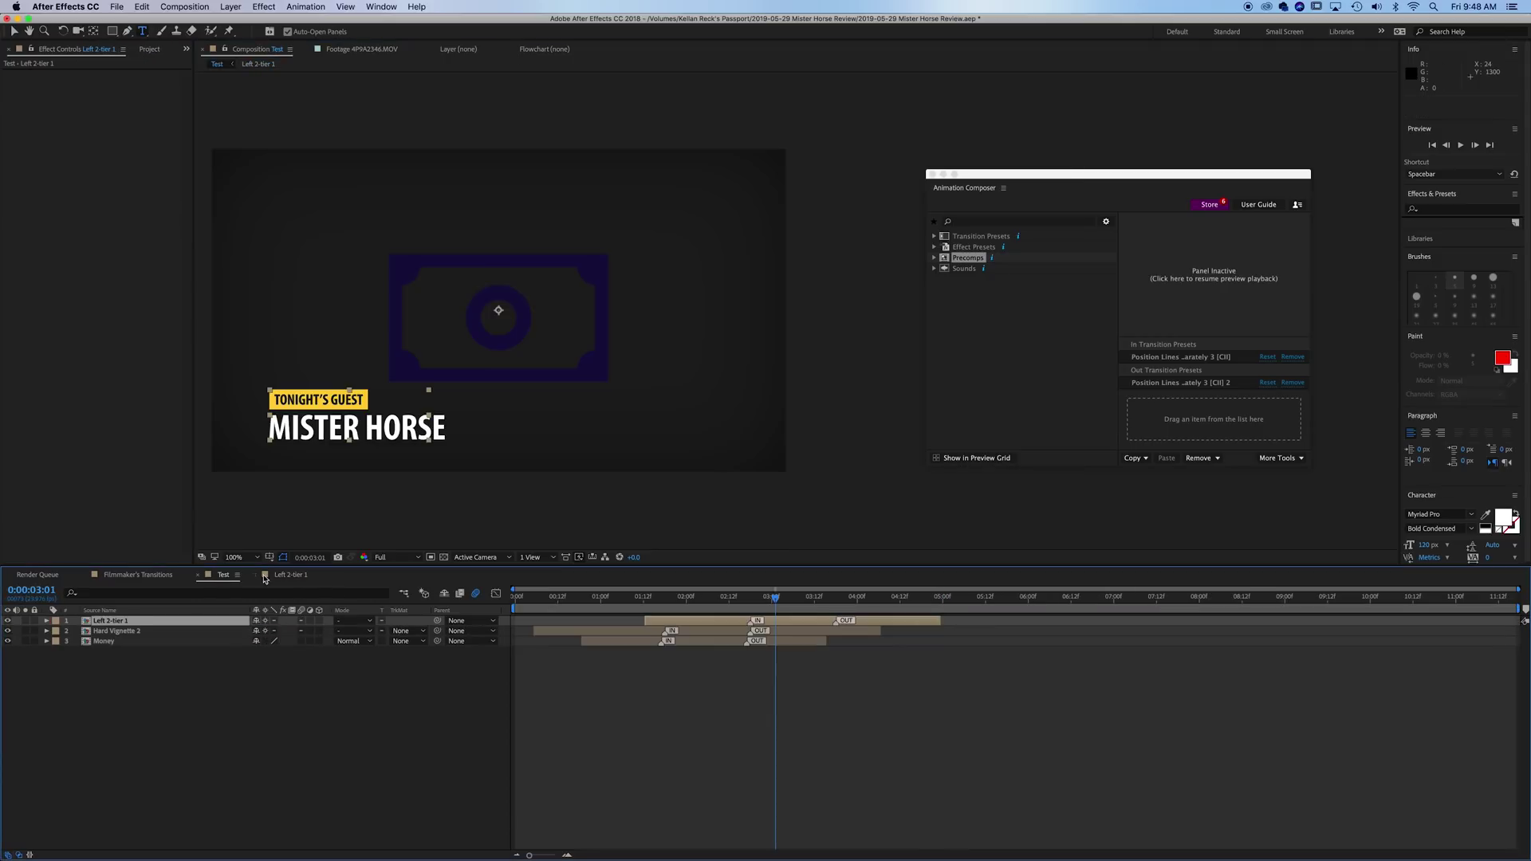
left_click(750, 610)
key("space")
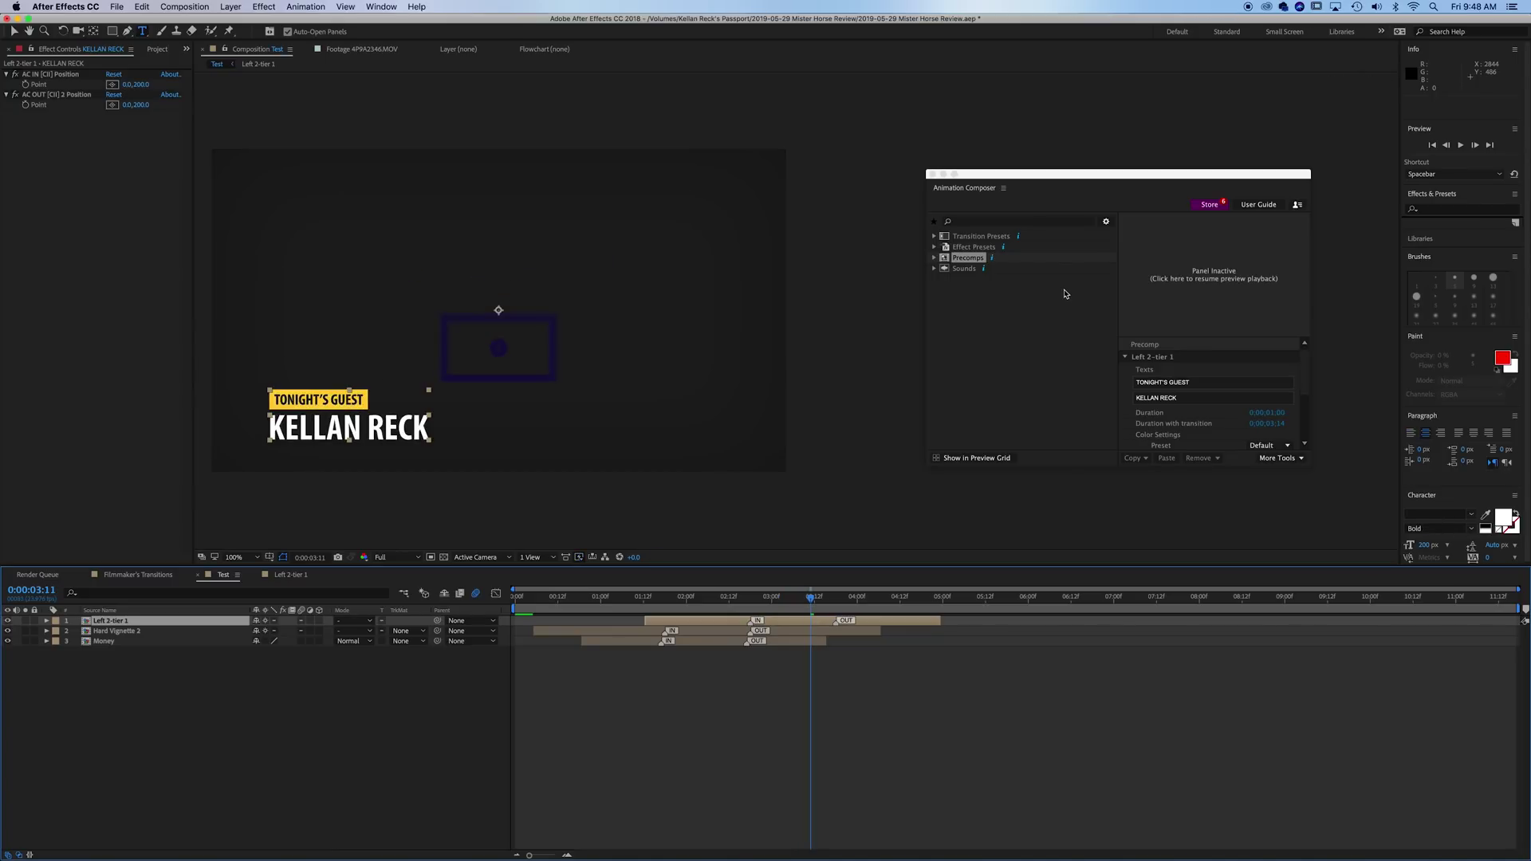
left_click(1014, 333)
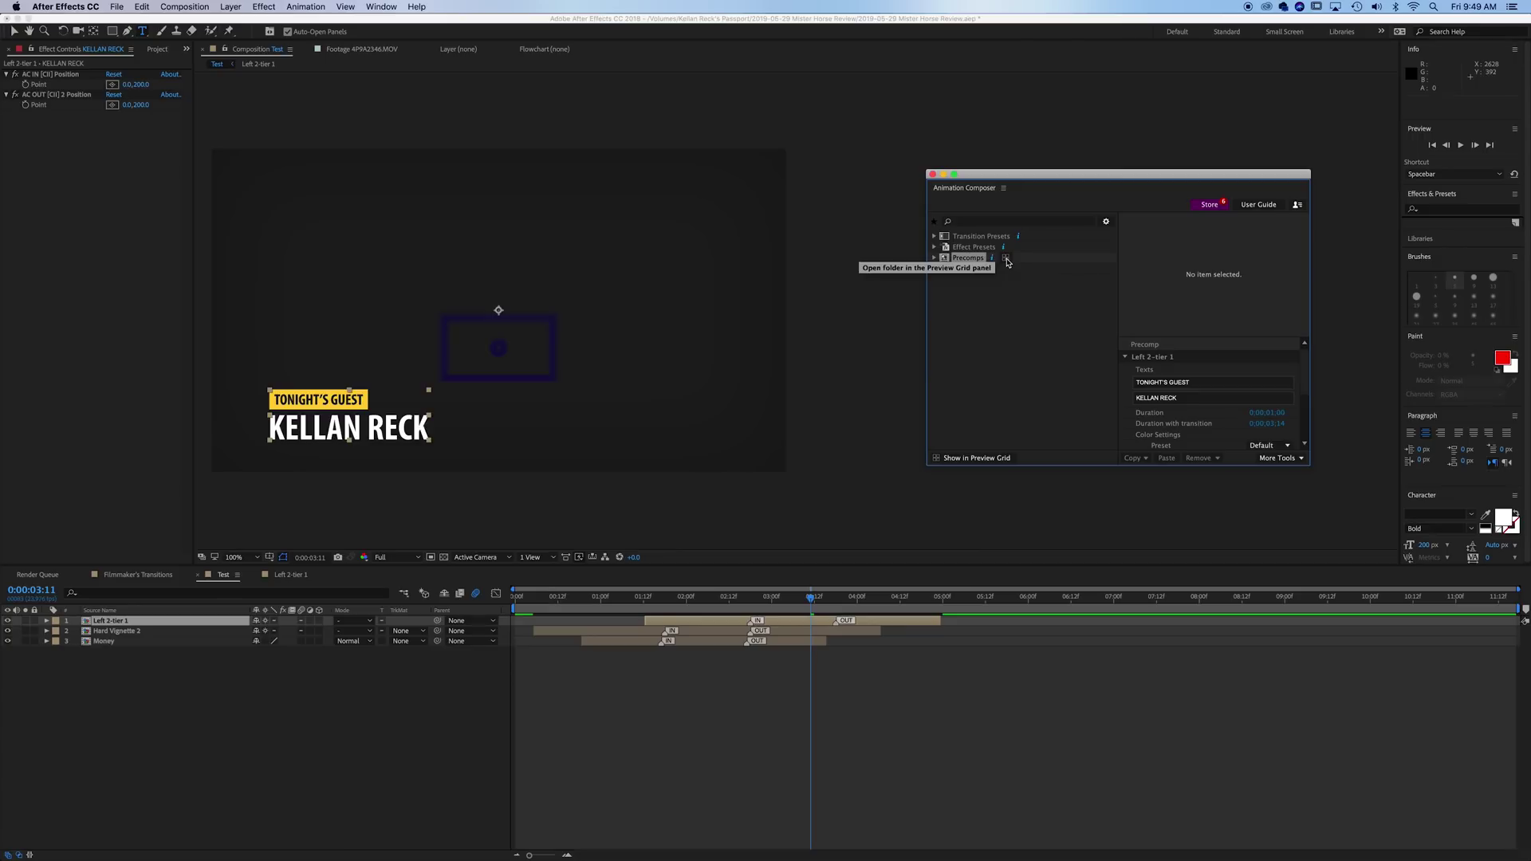
- Open the Filmmaker's Transitions comp from the Project panel
left_click(157, 55)
left_click(156, 51)
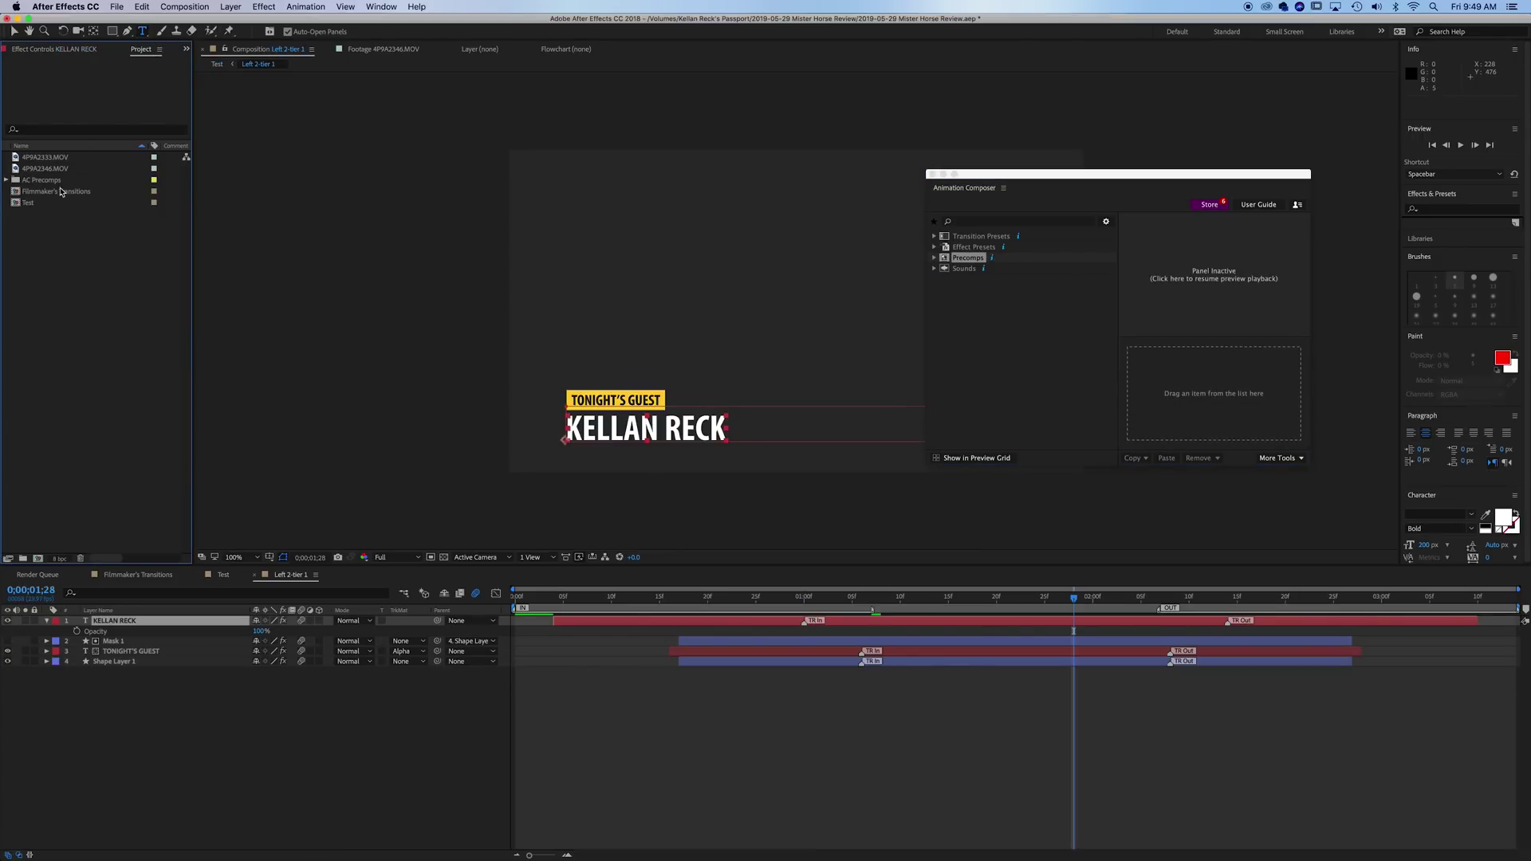
double_click(61, 193)
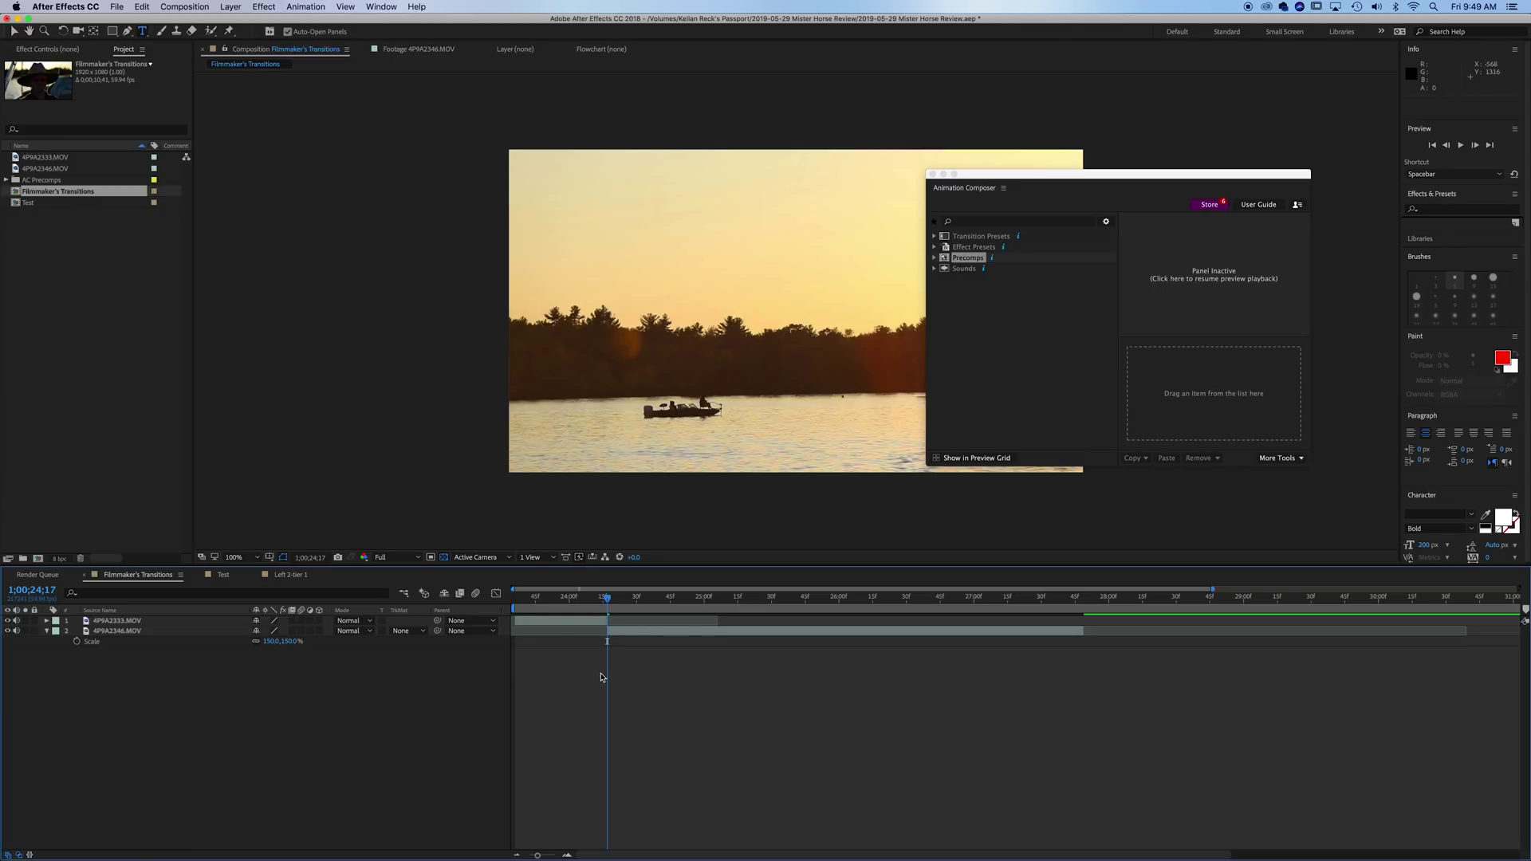
- Move the preset window off the footage and scrub the cut between the two clips
left_click_drag(1111, 173, 1206, 172)
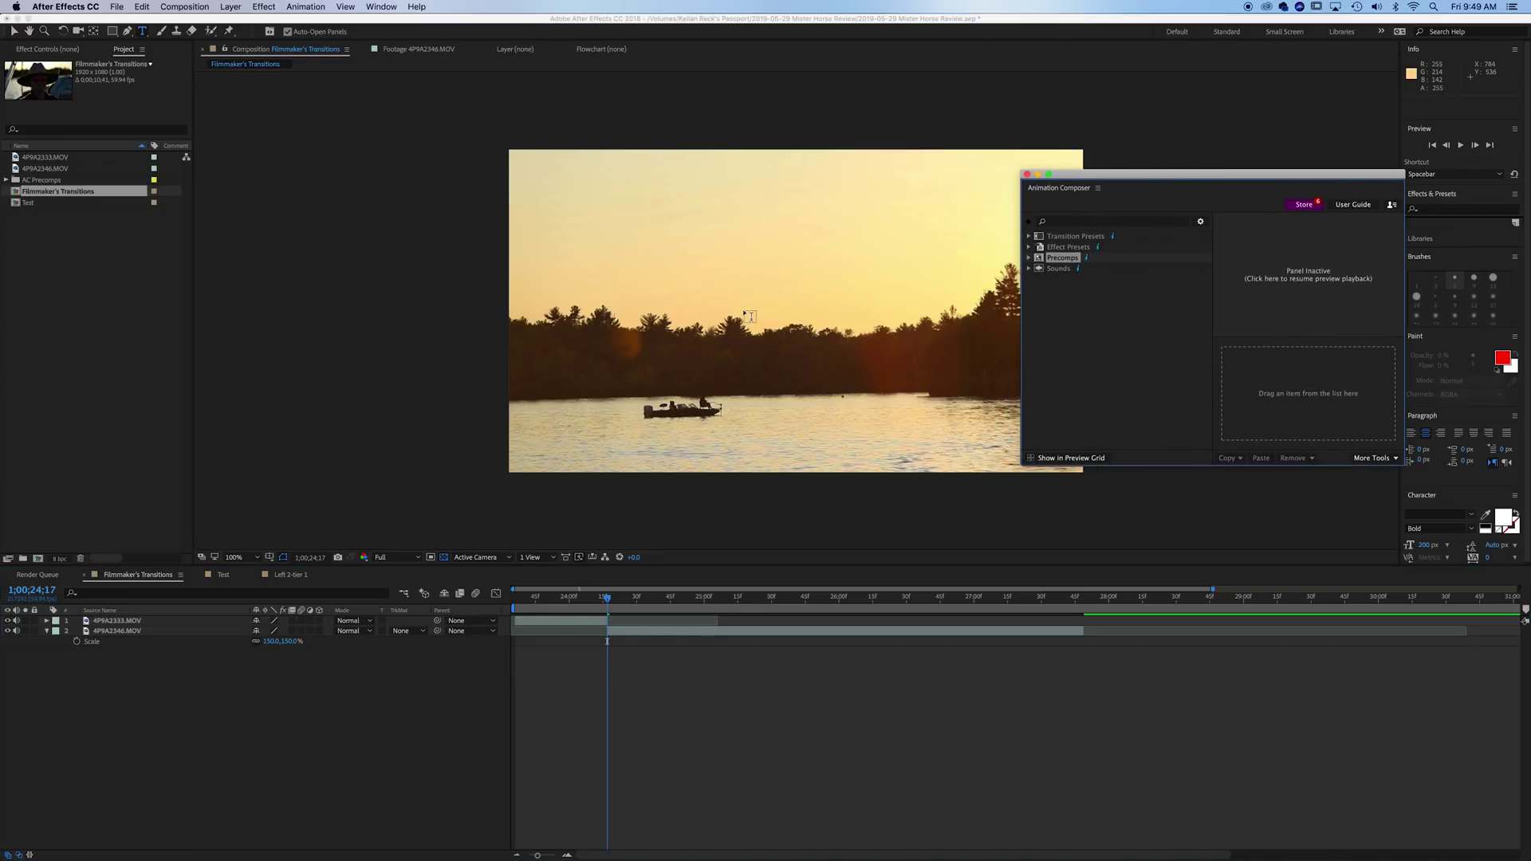
scroll(750, 317, "right", 5)
key("v")
left_click(556, 596)
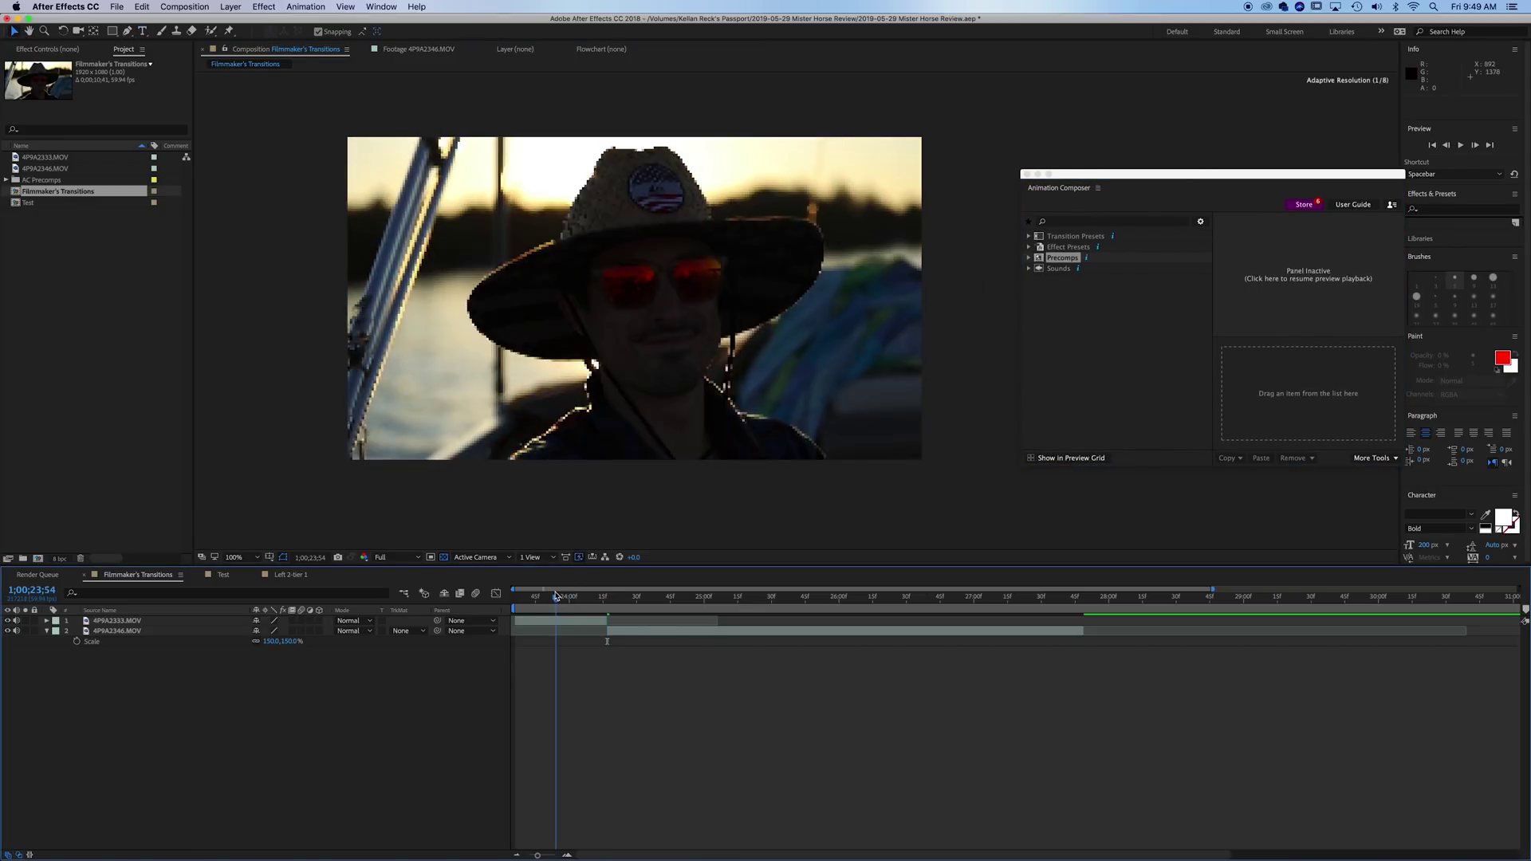
left_click_drag(556, 597, 612, 609)
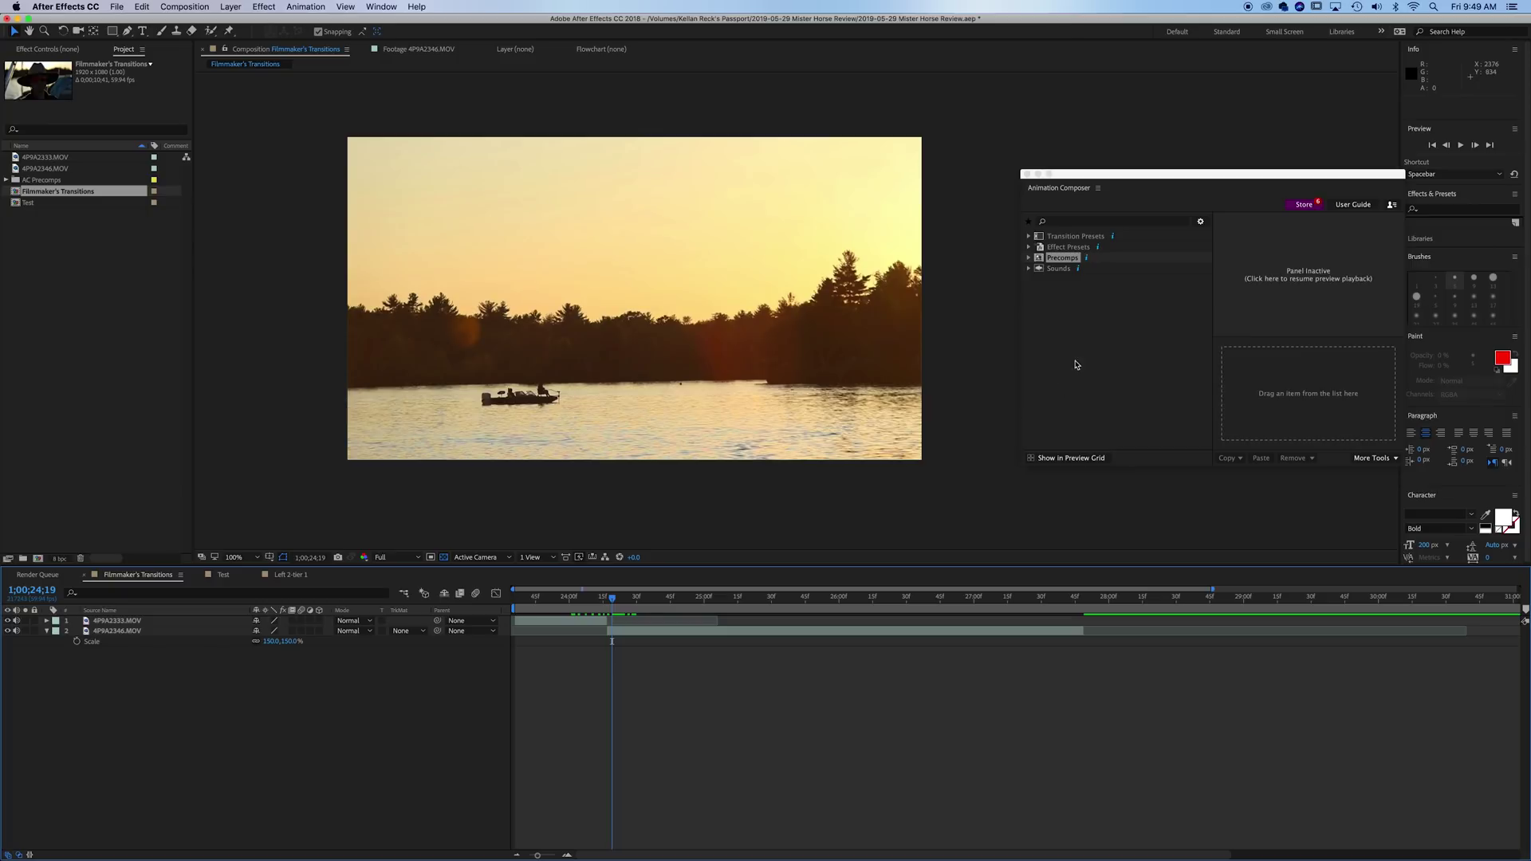
left_click(1076, 364)
- Add the Chromatic Aberration Zoom & Shake transition with Left direction and sound to the comp
left_click(1101, 258)
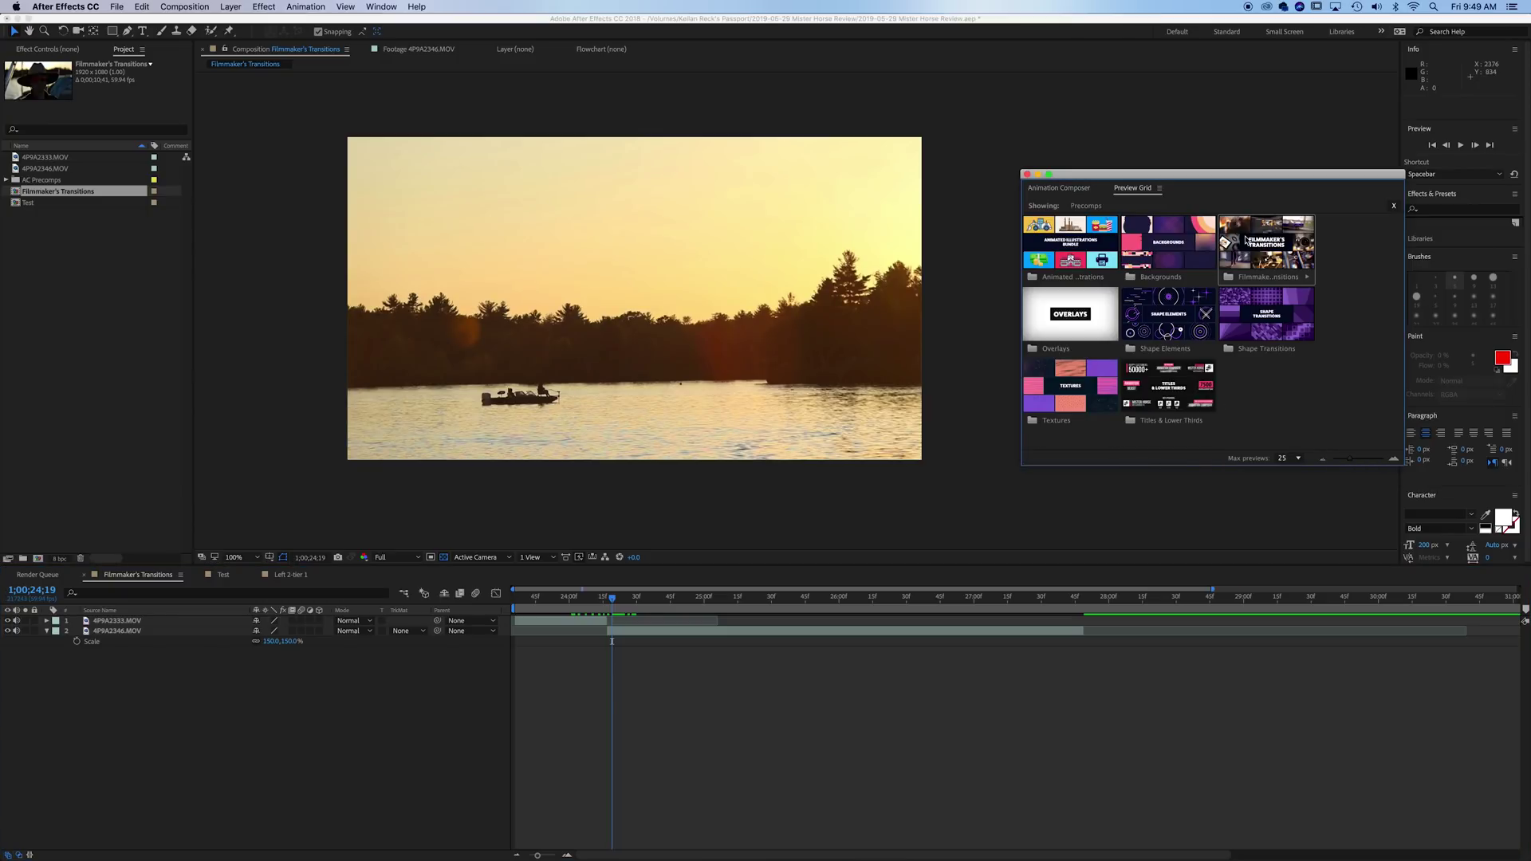
double_click(1277, 255)
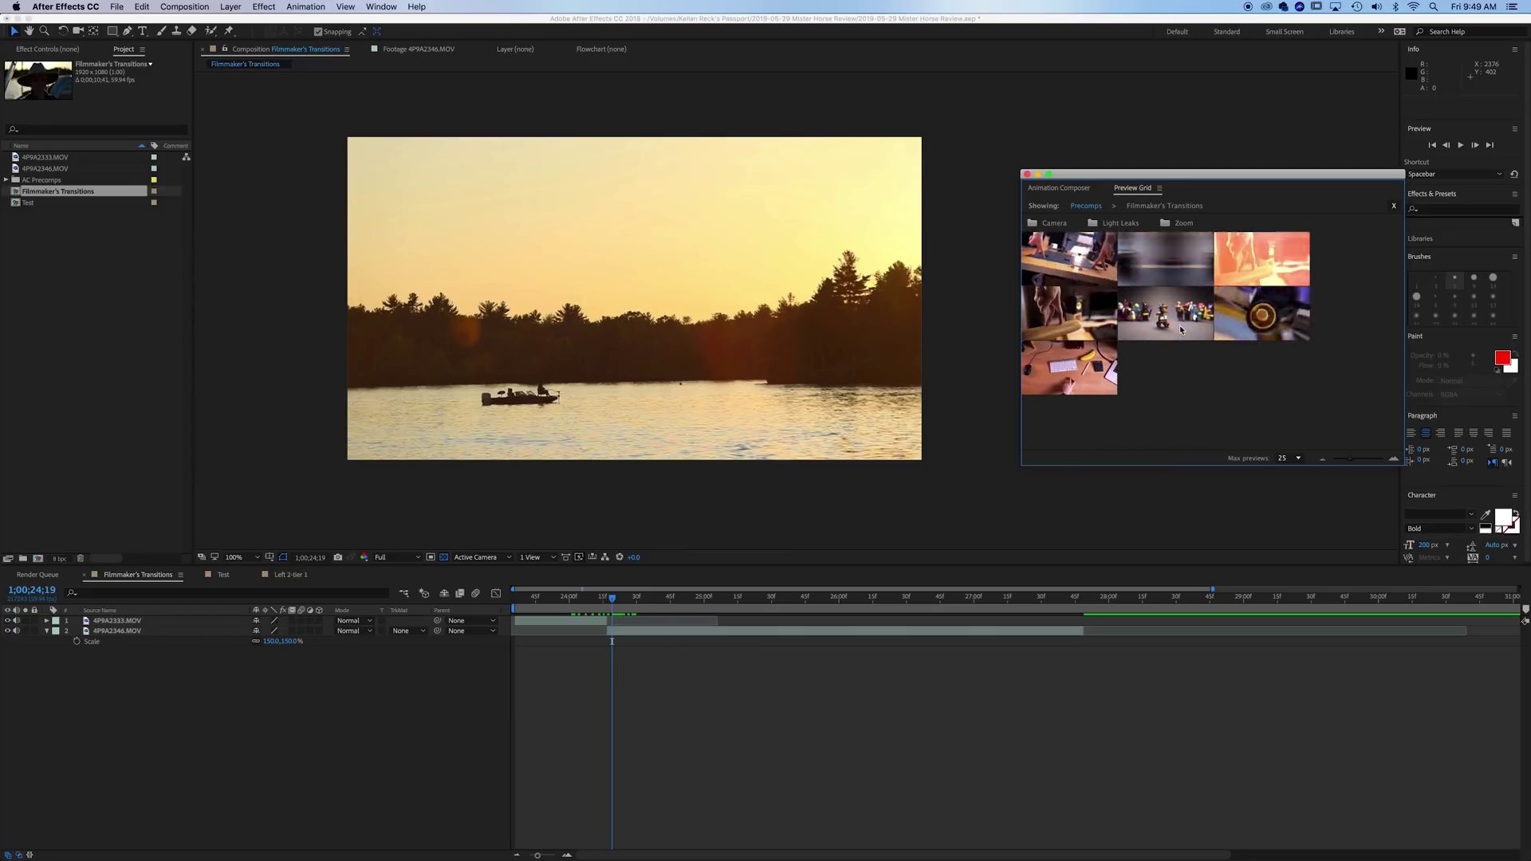
left_click(1179, 335)
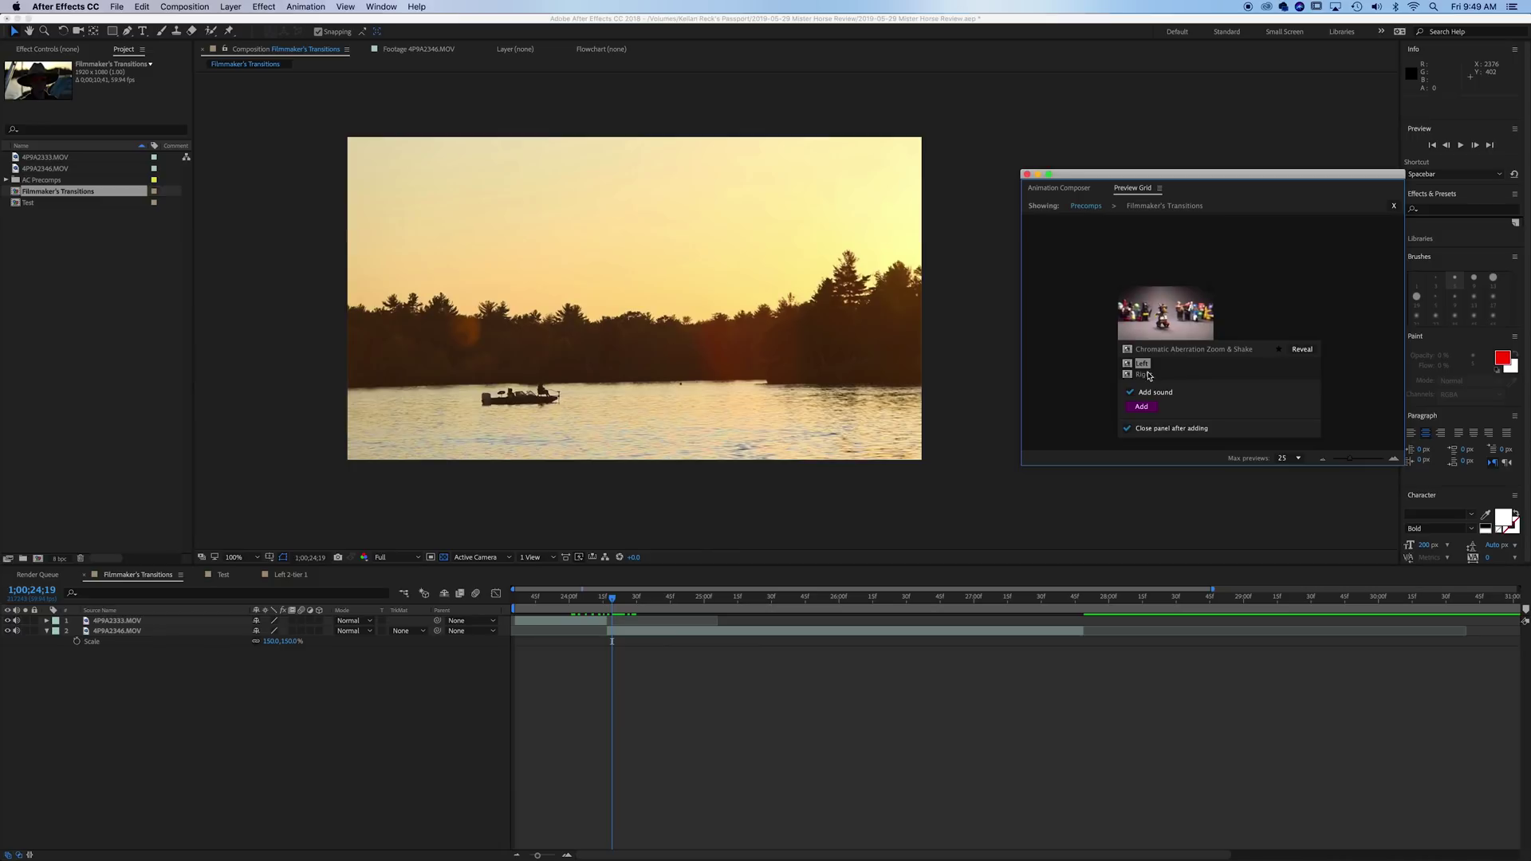
left_click(1142, 363)
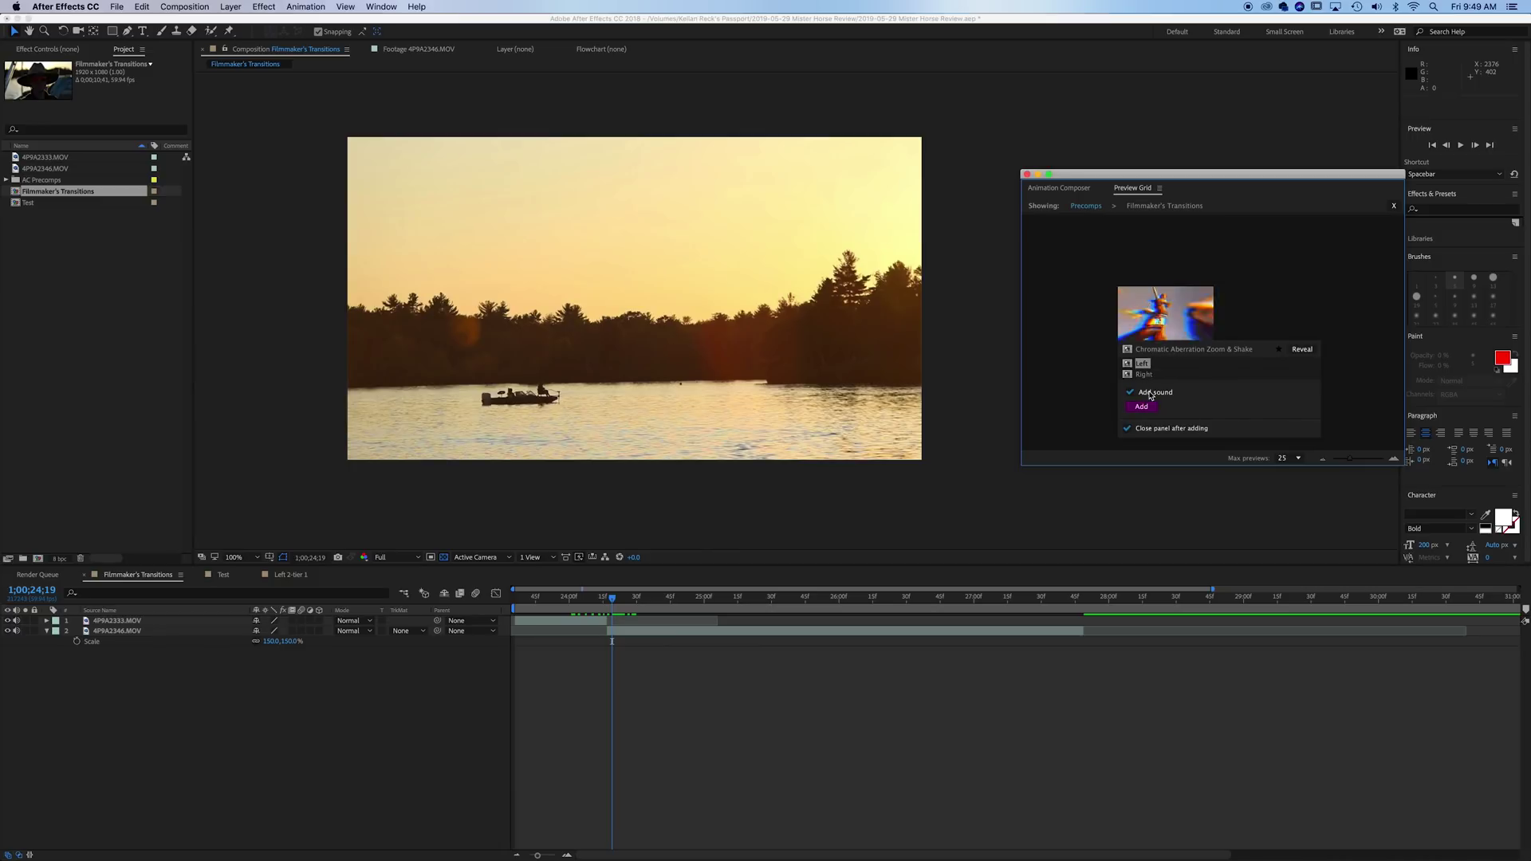
left_click(1142, 407)
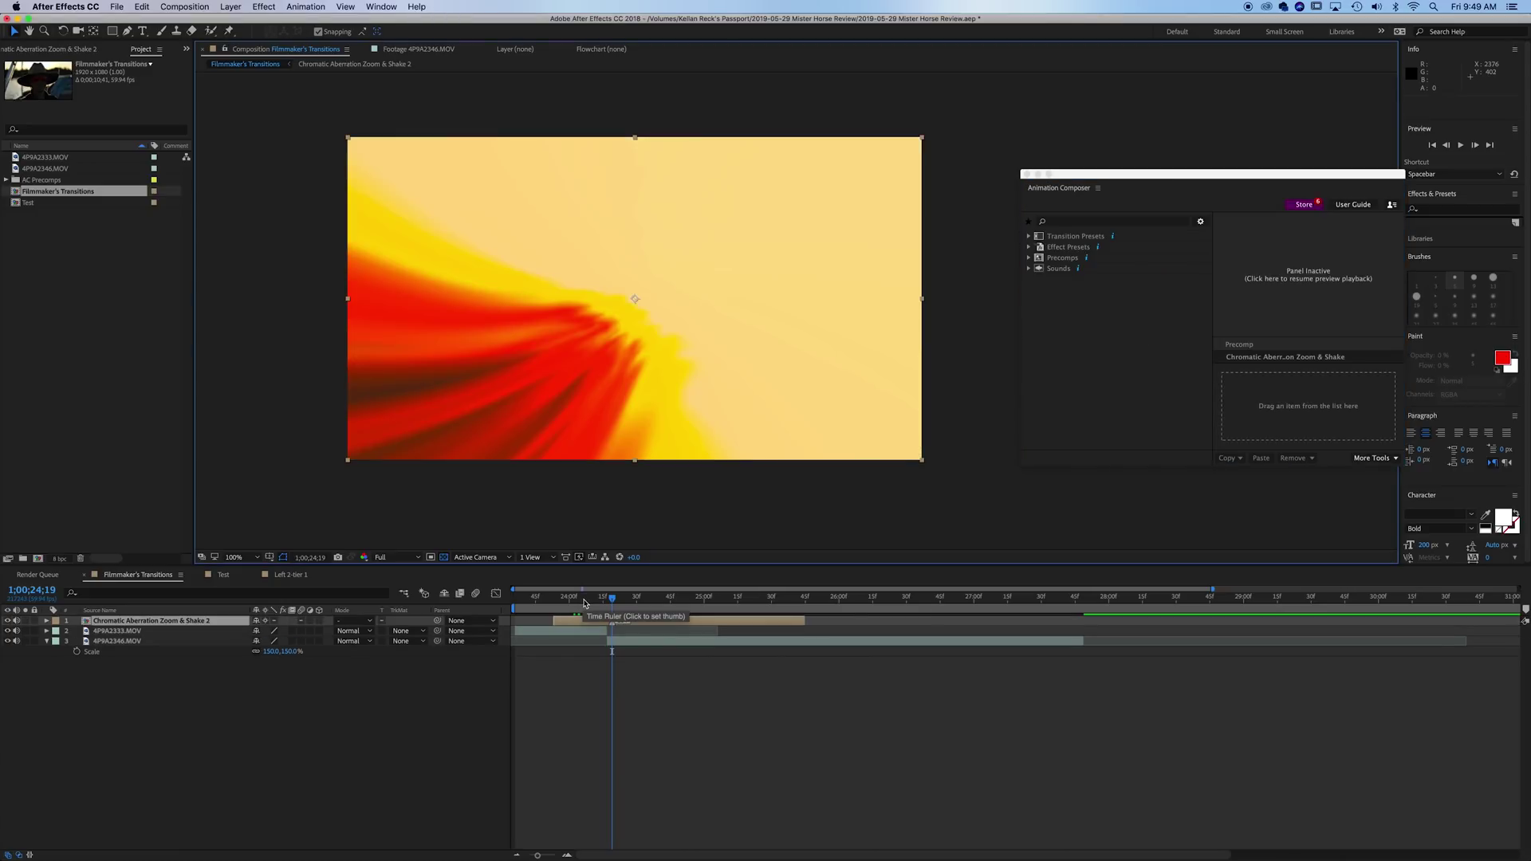
left_click(588, 599)
- Save the project with Cmd+S and play the transition preview twice from before the cut
key("equal")
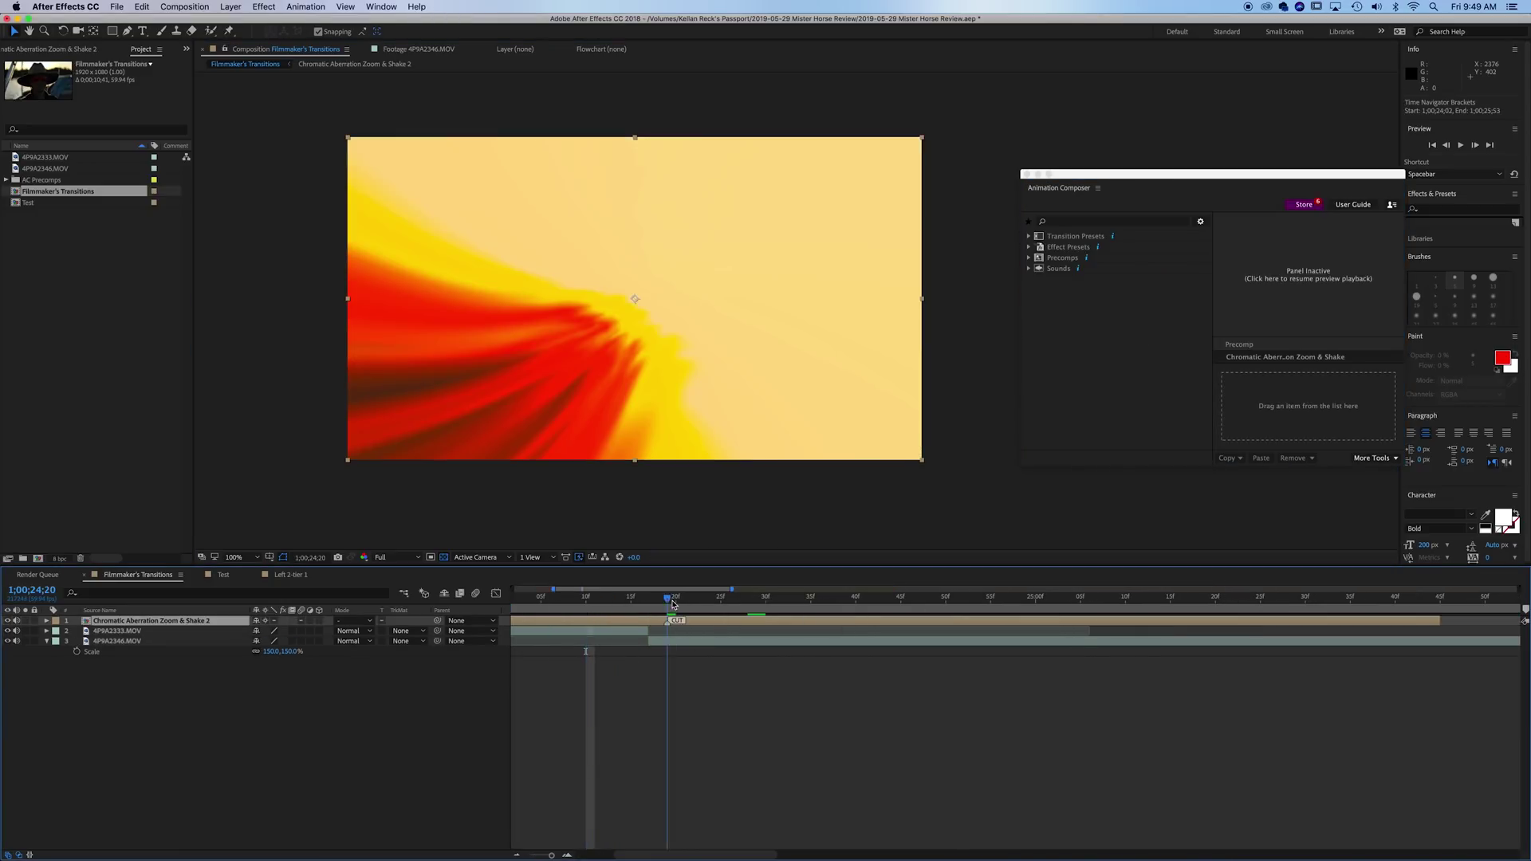
left_click(668, 600)
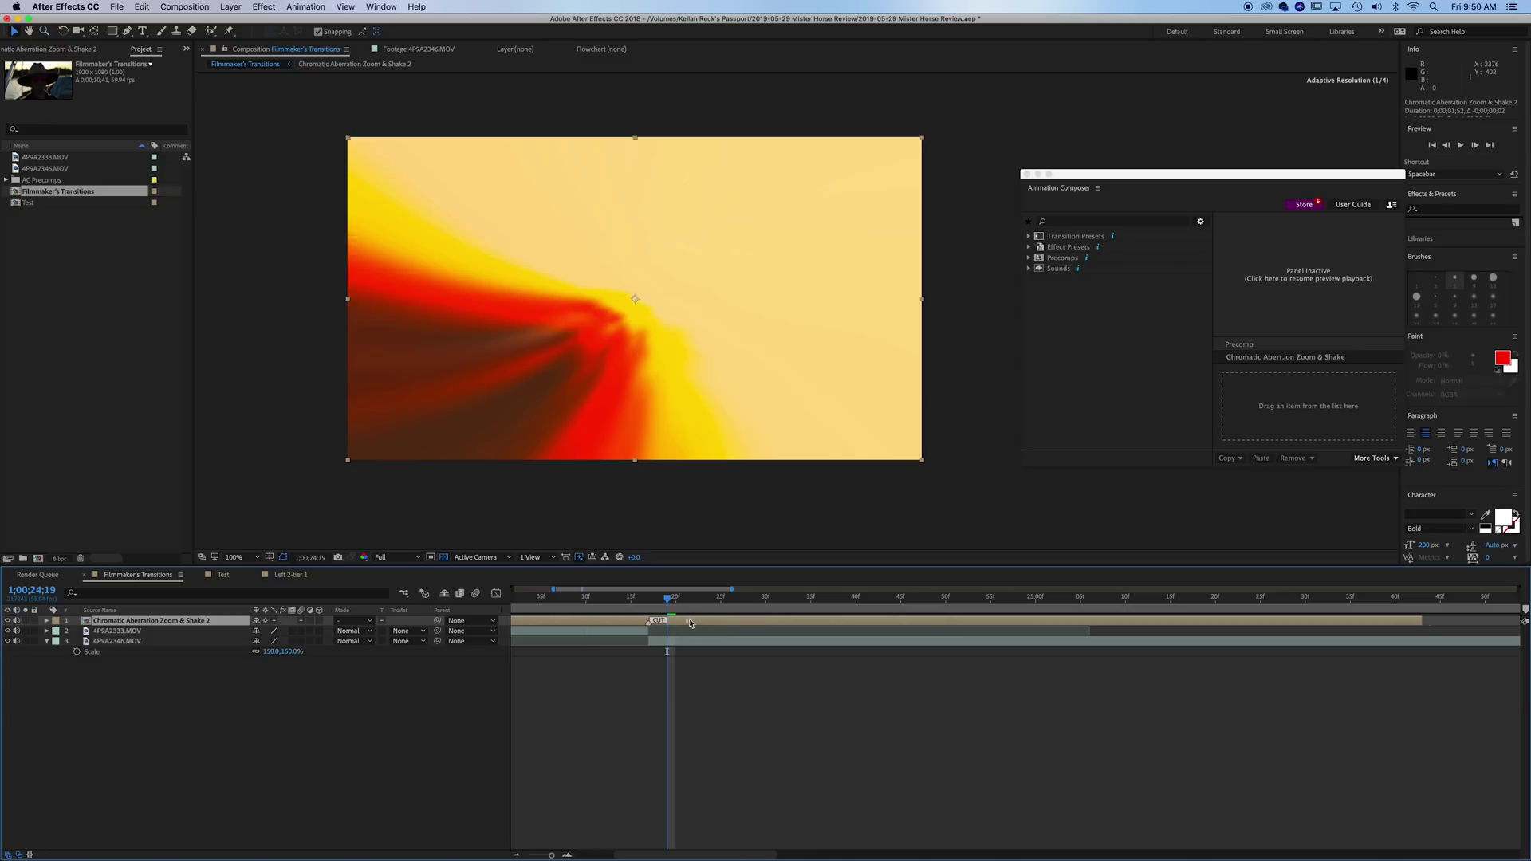
key("minus")
key("minus")
left_click(518, 598)
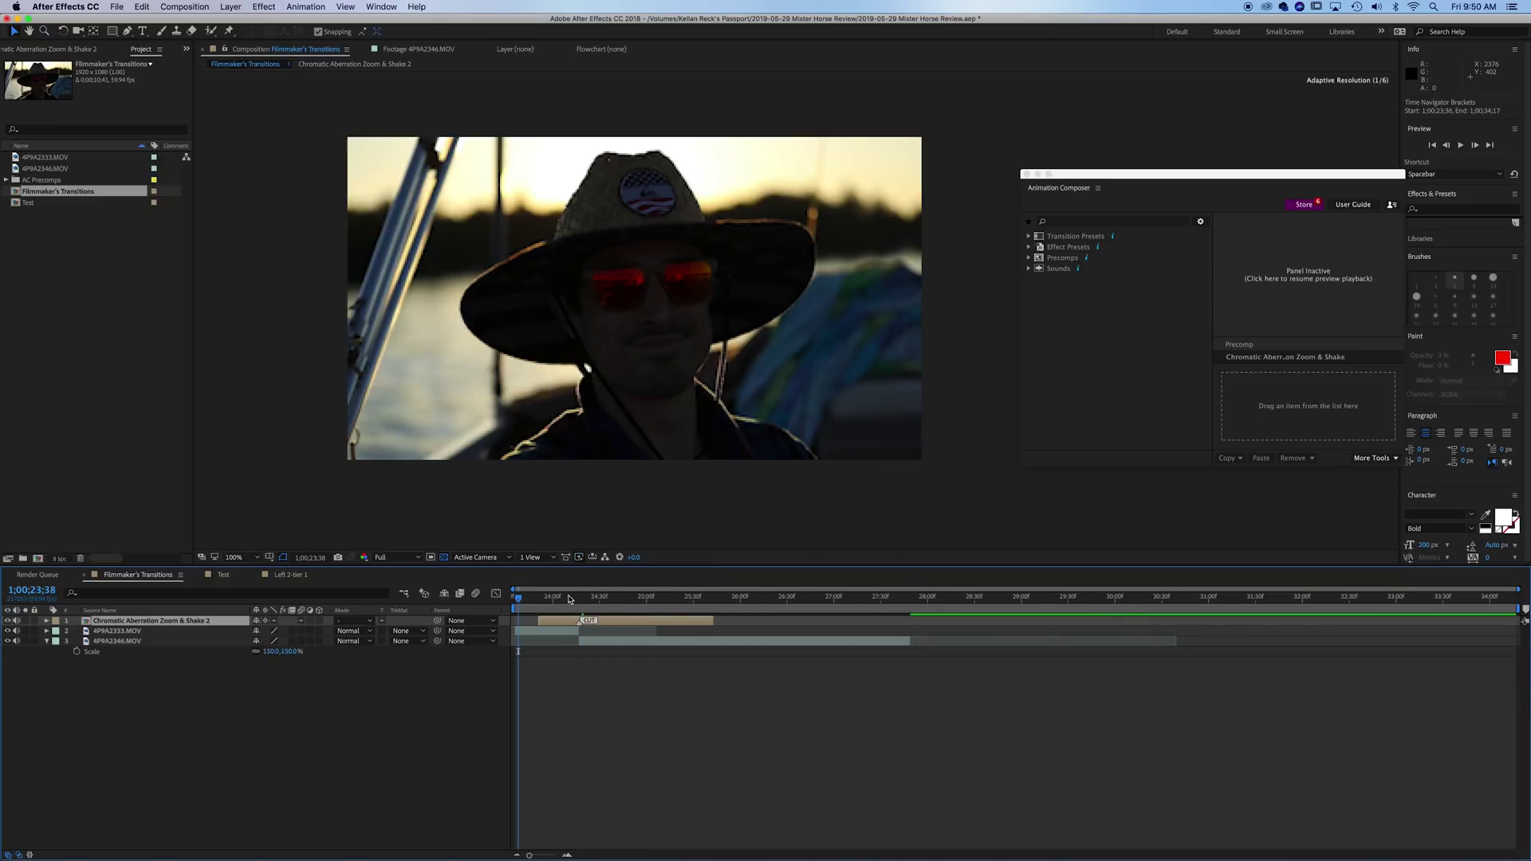
key("super+s")
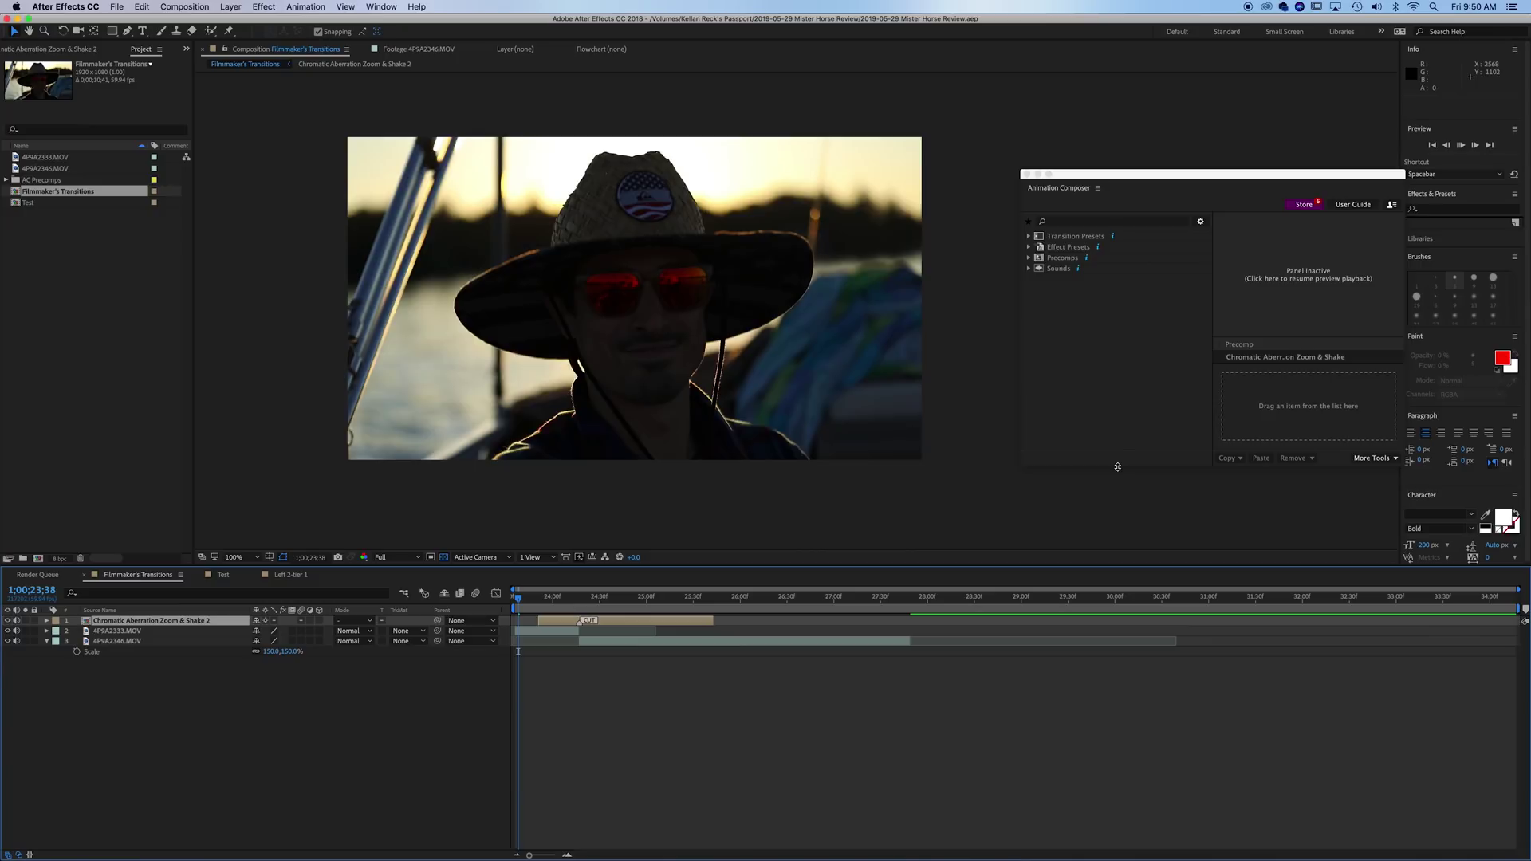
key("space")
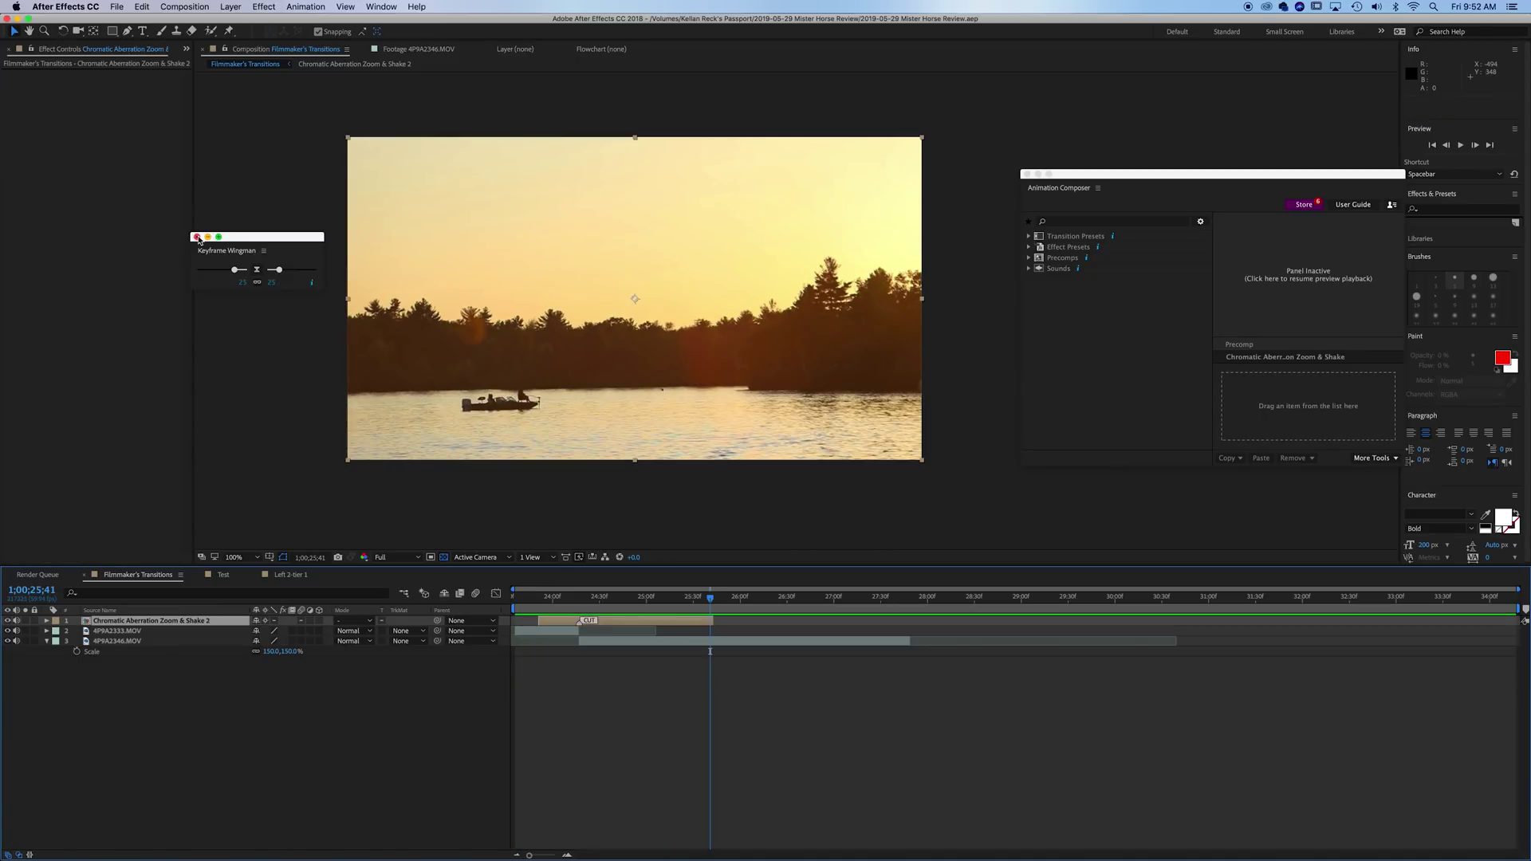
key("space")
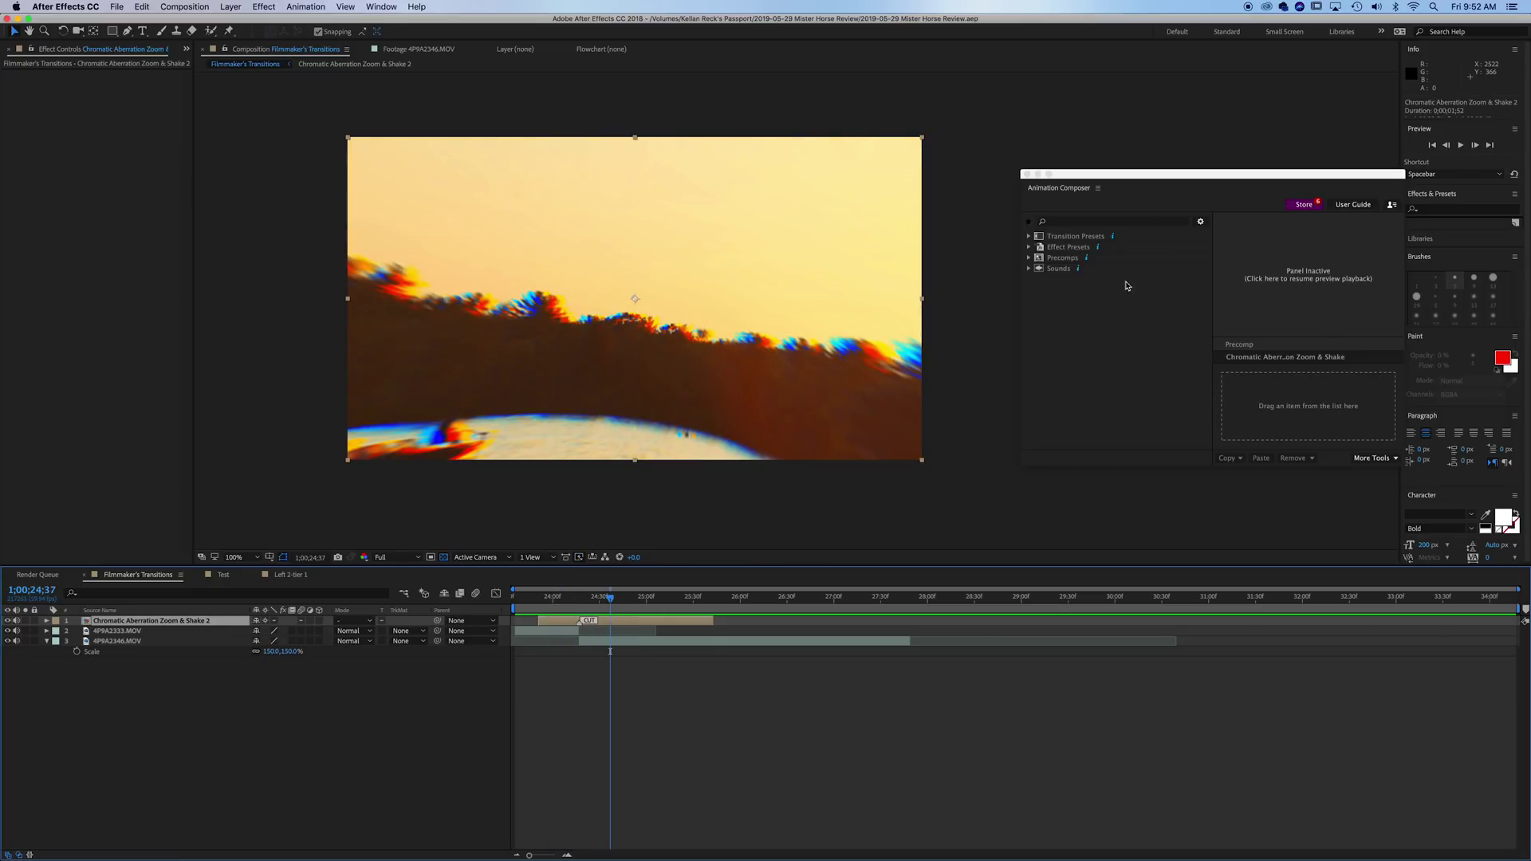
left_click(1091, 274)
- In Sounds > Essential Sound Effects > Bass, audition Clean Bass Bend 01.wav and Clean Bass Drop 04.wav
left_click(1060, 271)
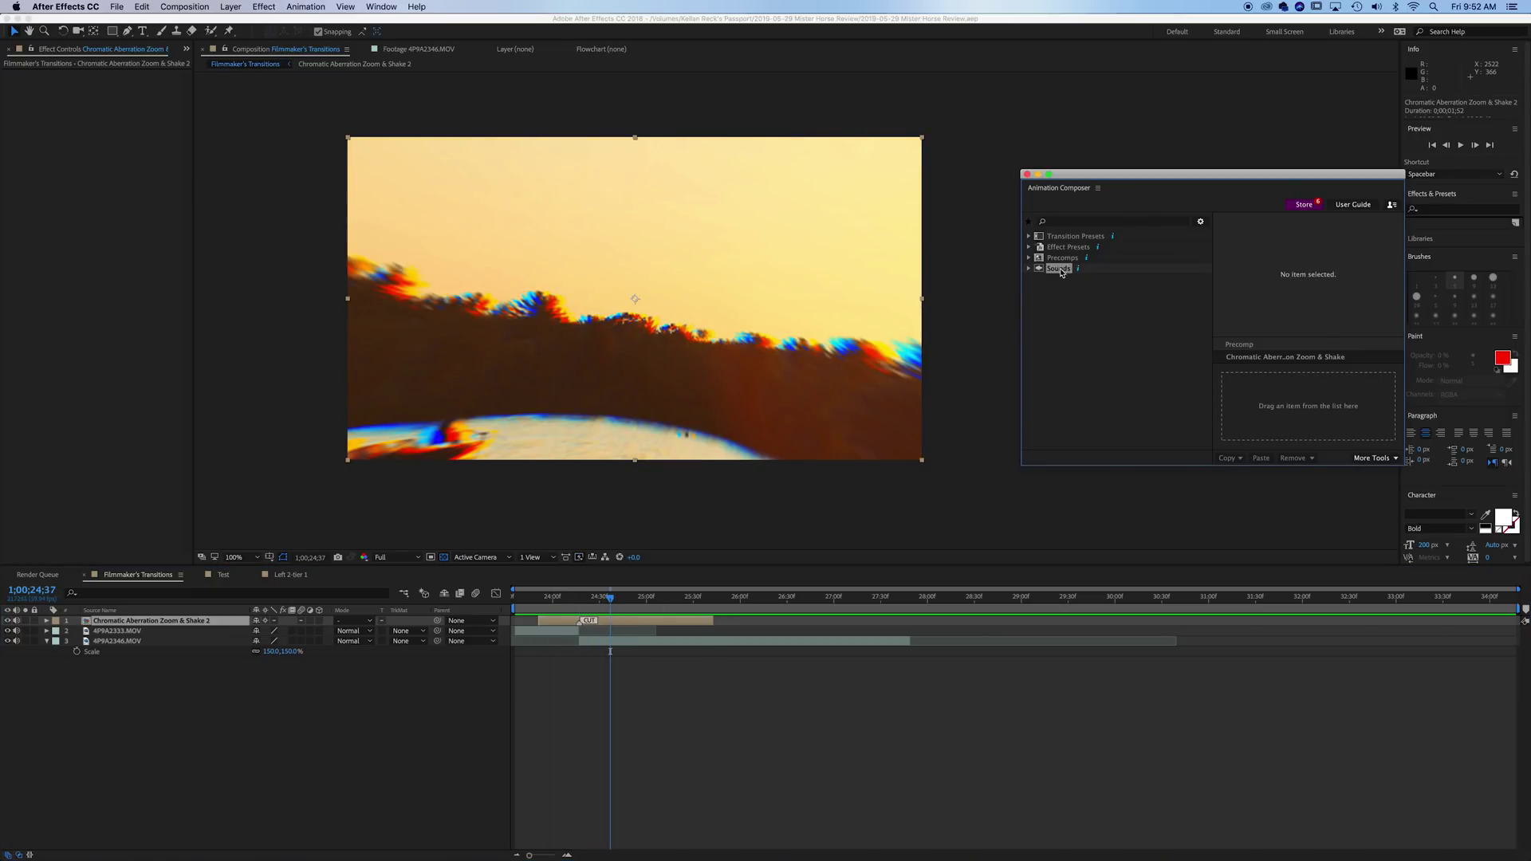
double_click(1051, 272)
left_click(1042, 279)
left_click(1085, 291)
left_click(1076, 303)
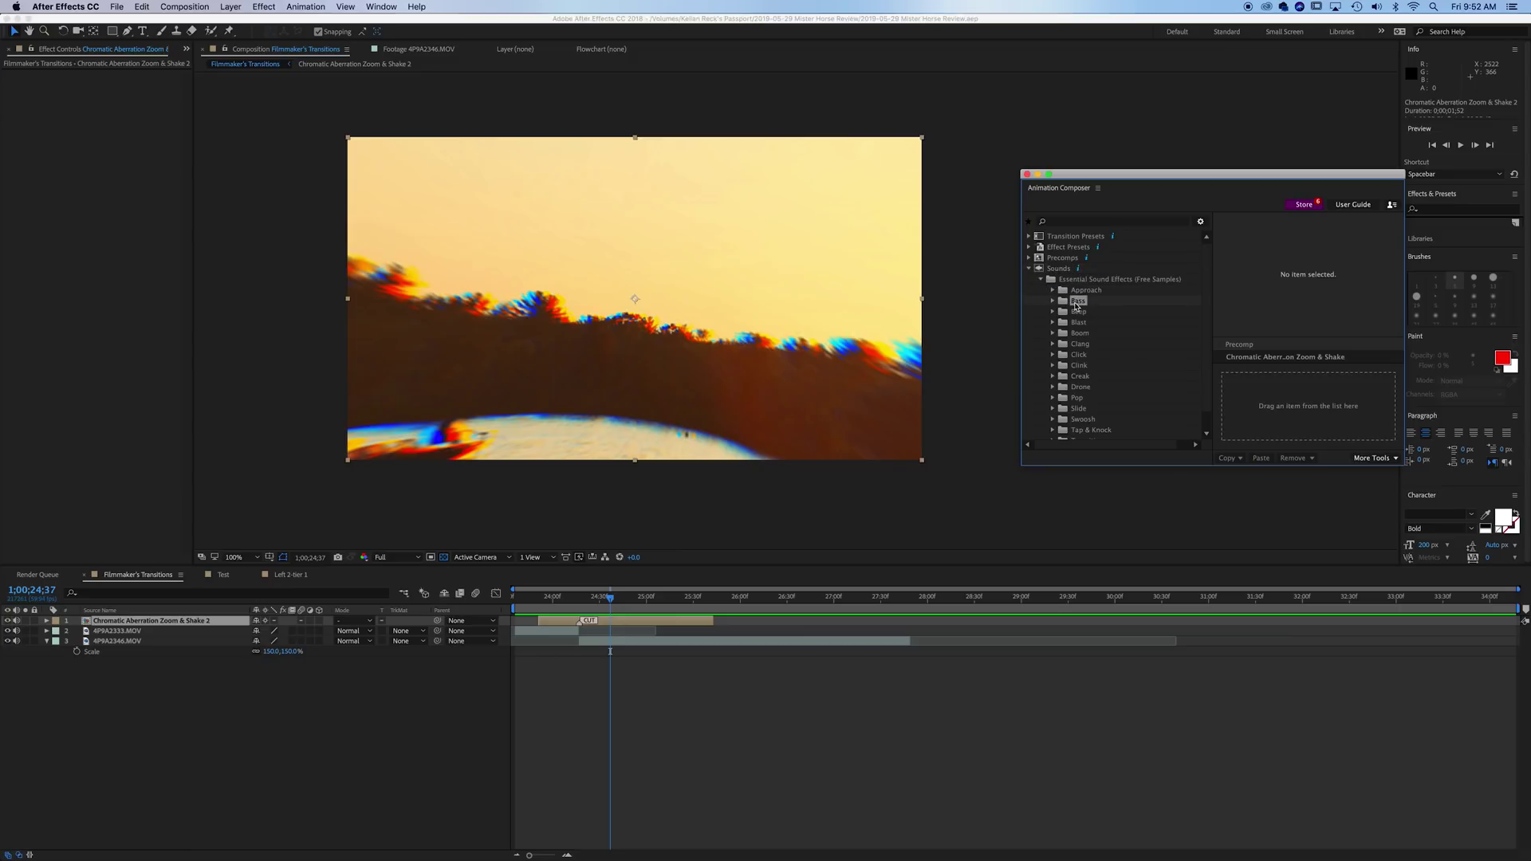
double_click(1076, 303)
left_click(1093, 315)
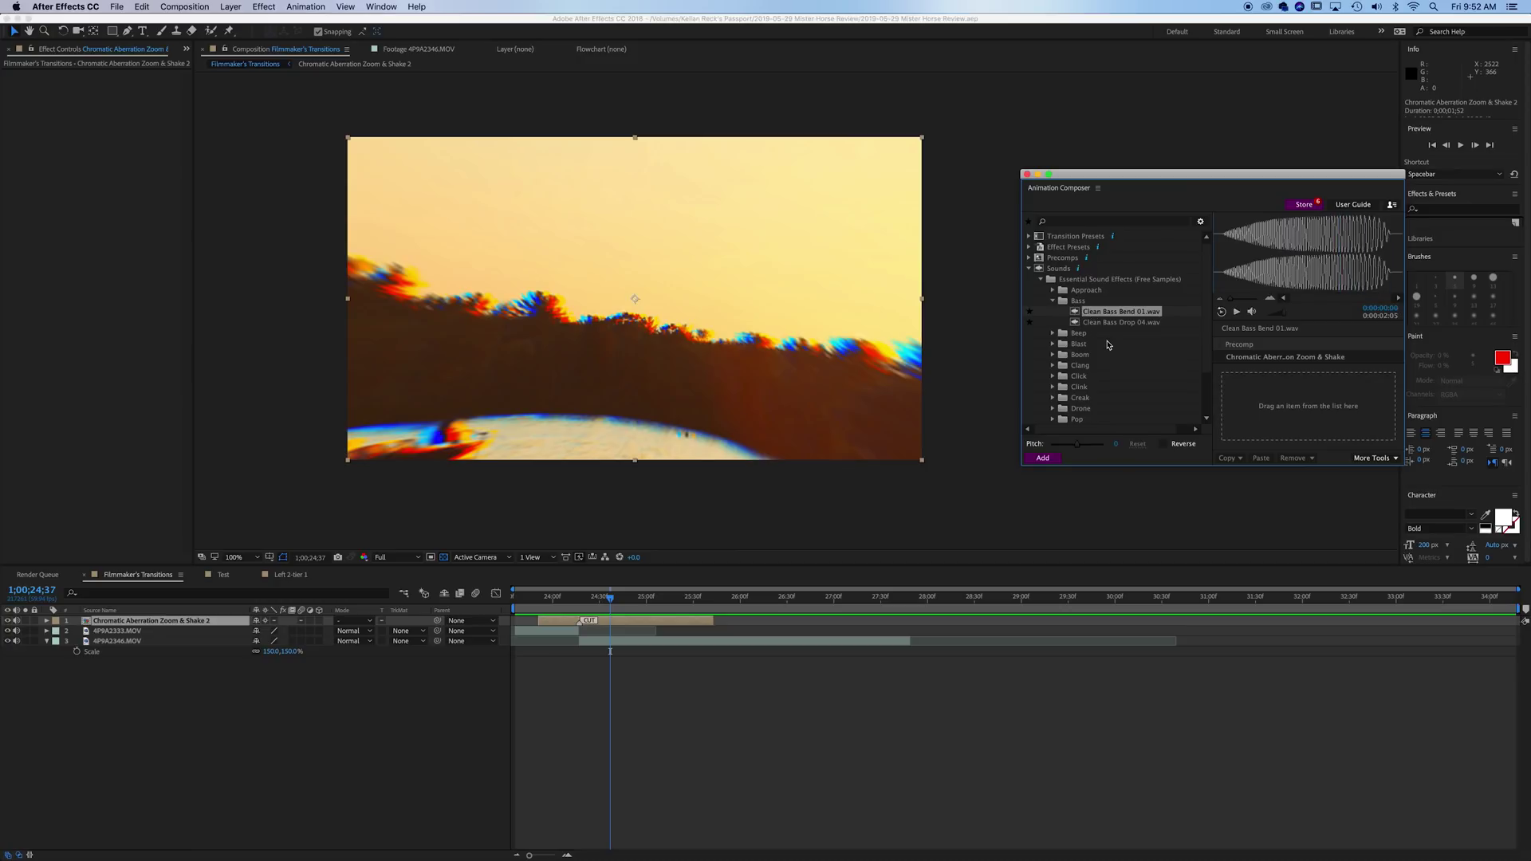
key("XF86AudioRaiseVolume")
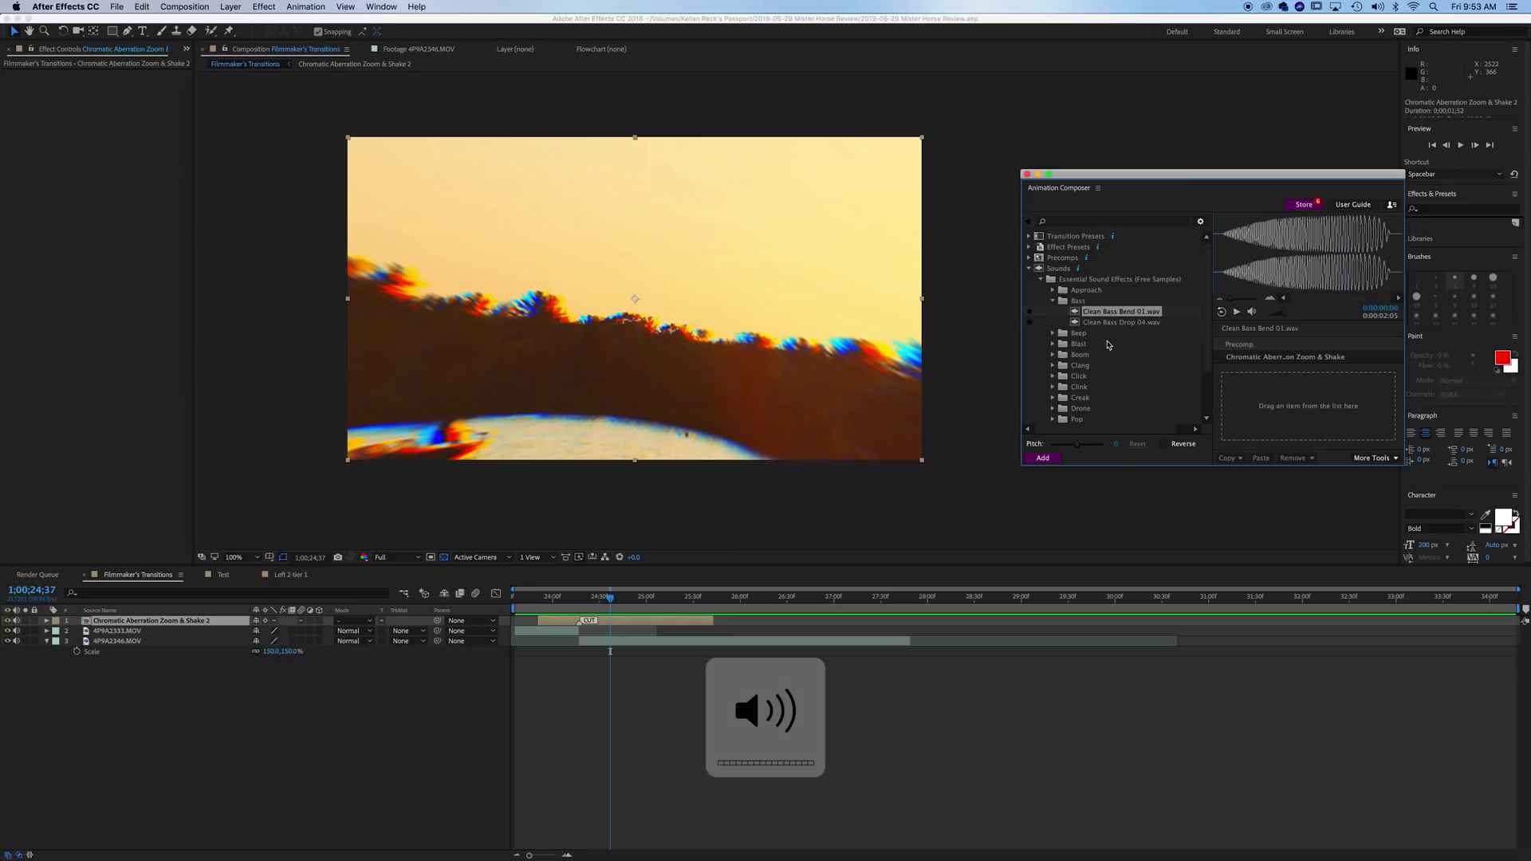
left_click(1111, 323)
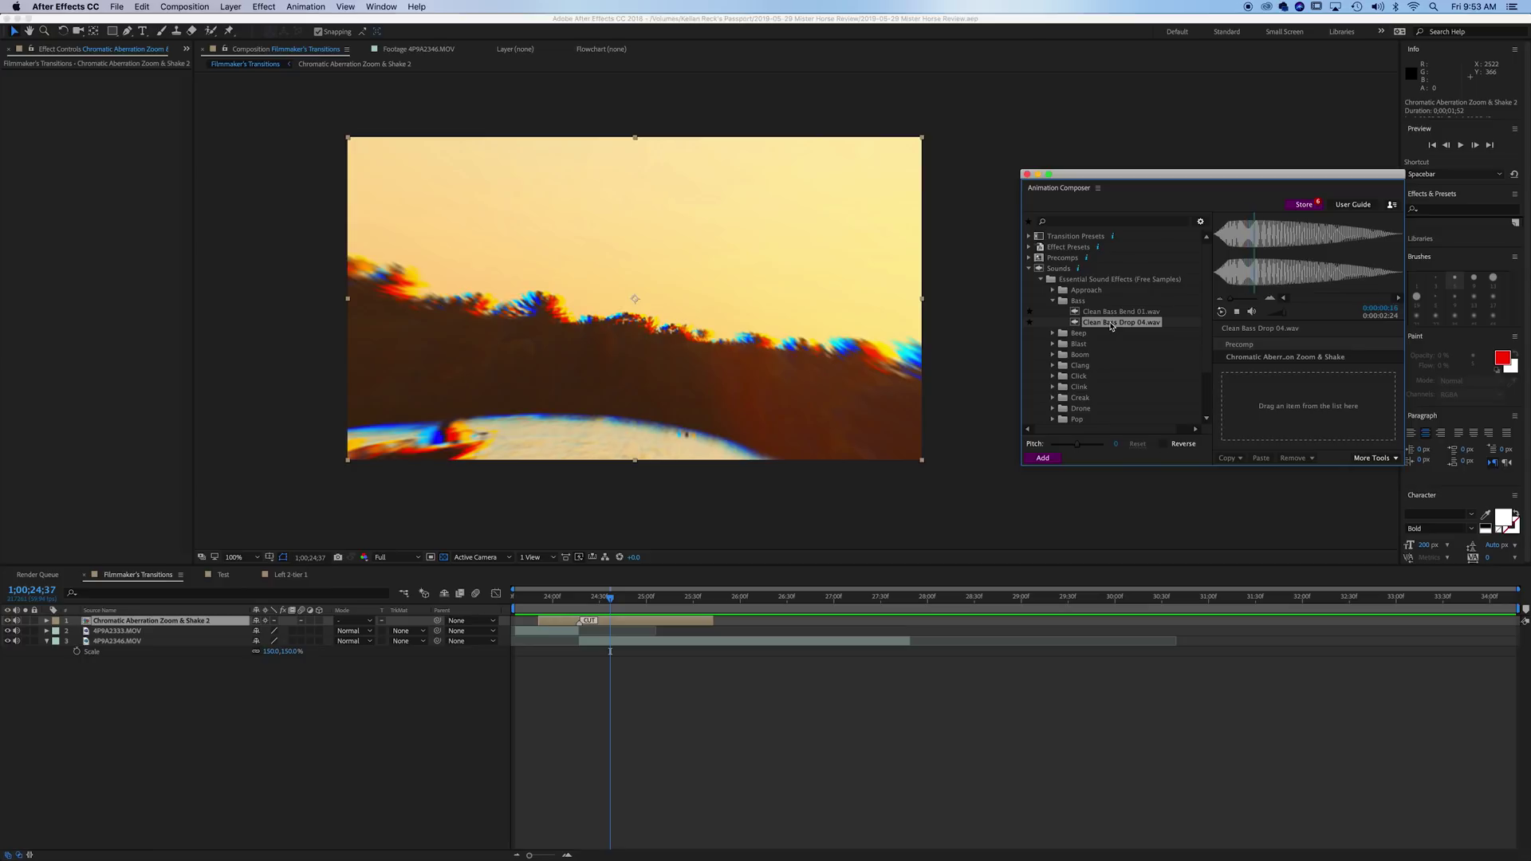
- Audition Single UI Beep 02 and 28 at a lower pitch, then a Medium boom at pitch -13
left_click(1053, 333)
left_click(1106, 355)
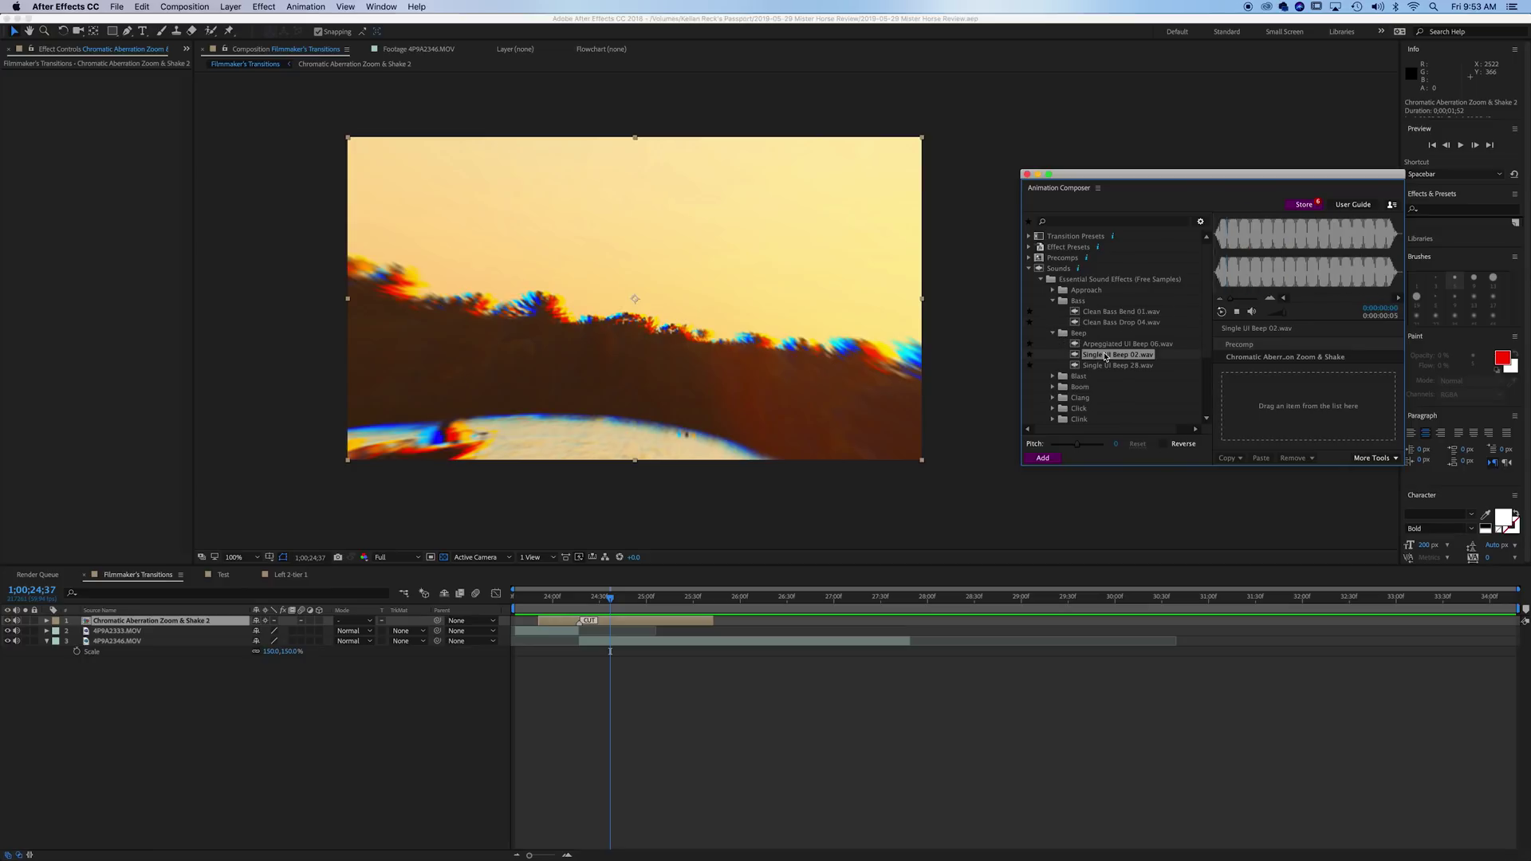
left_click(1110, 366)
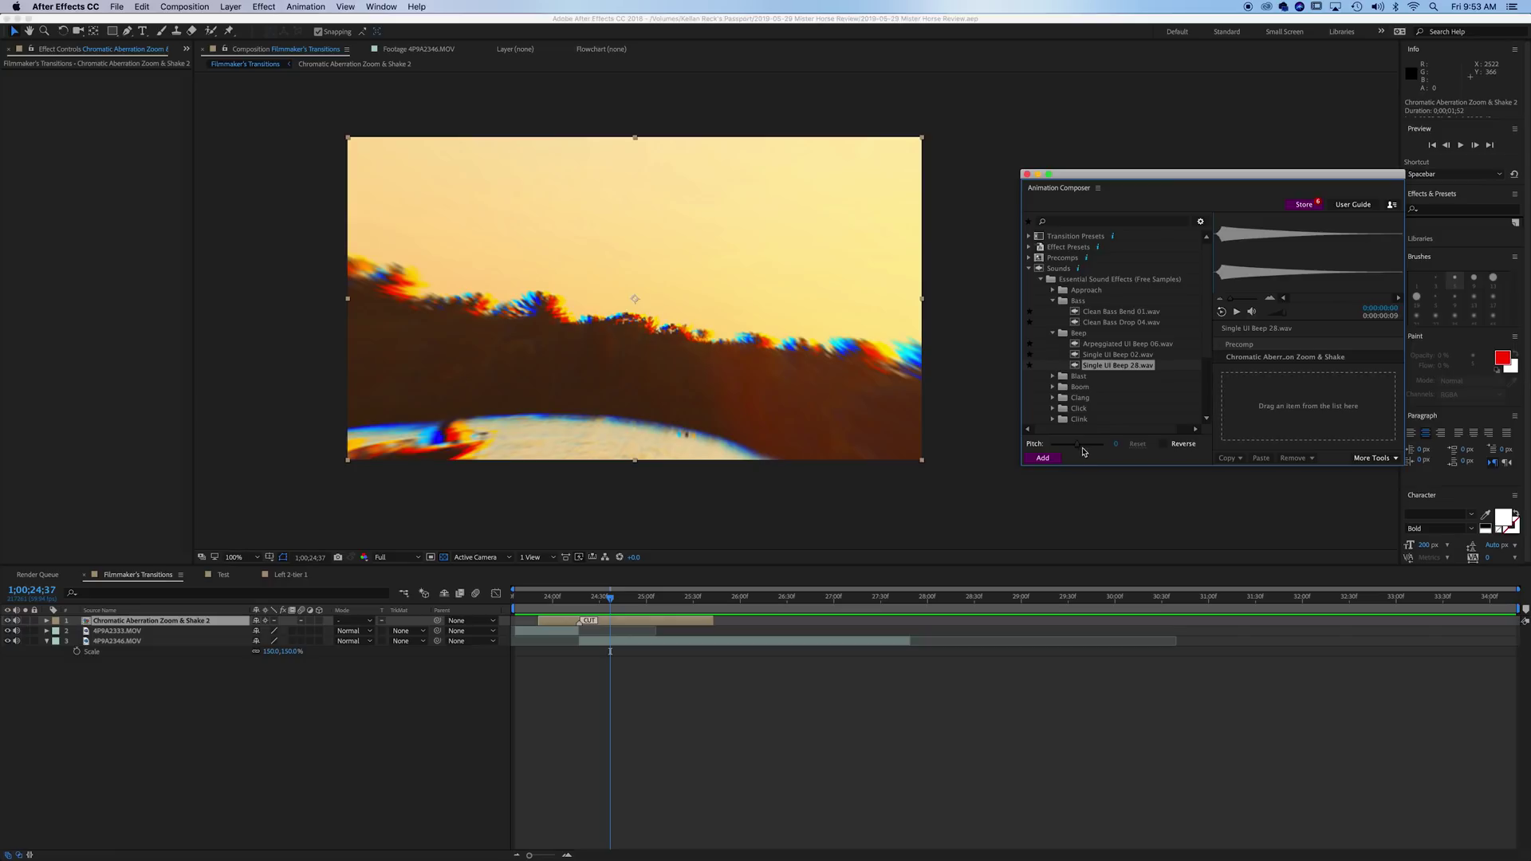
mouse_move(1083, 447)
left_mouse_down()
mouse_move(1061, 453)
mouse_move(1078, 451)
left_mouse_up()
left_click(1053, 387)
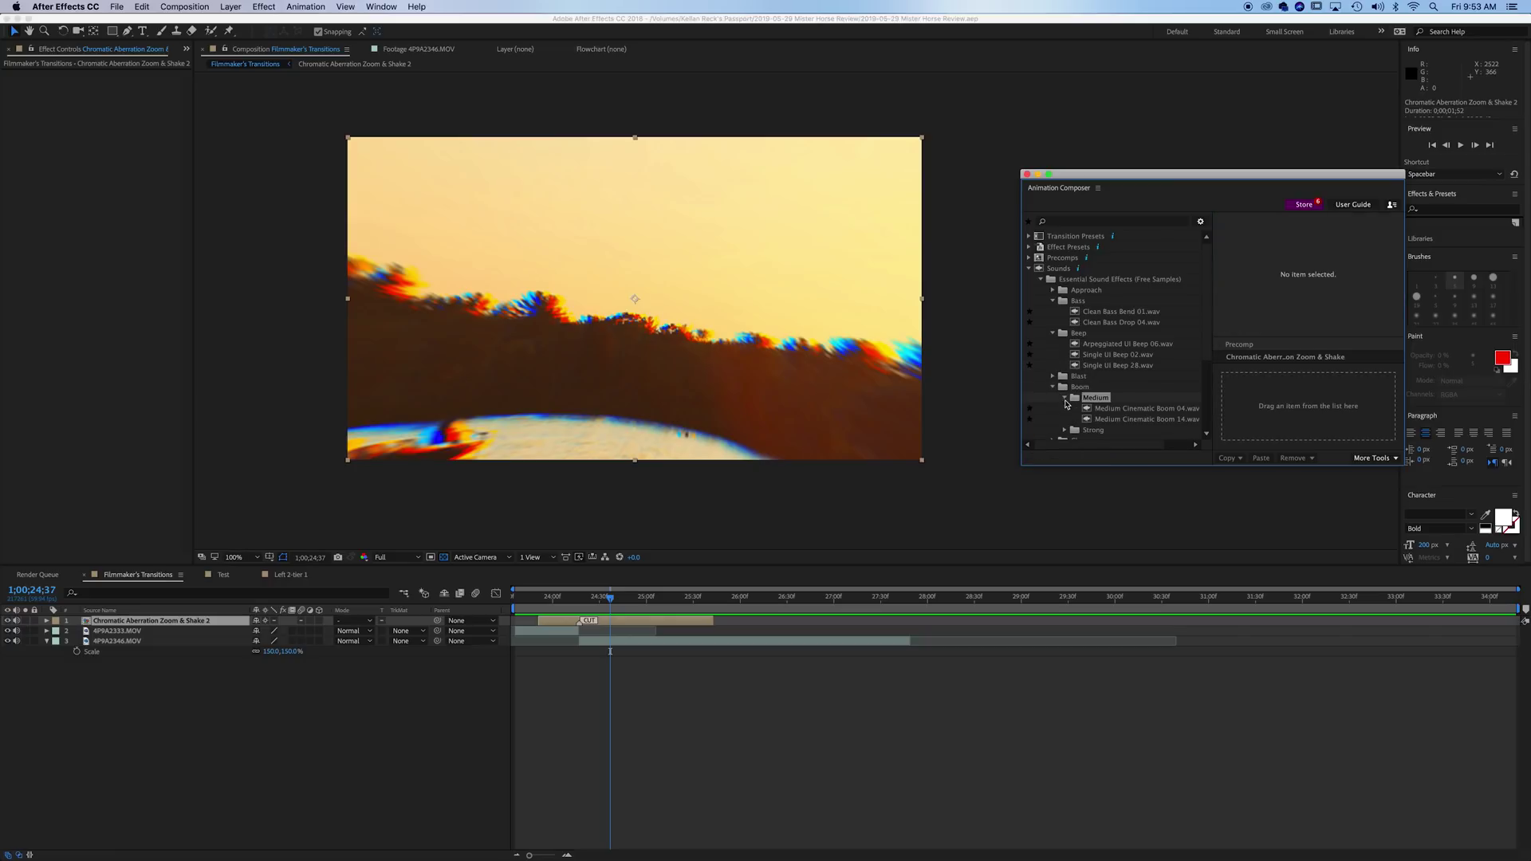
left_click(1118, 408)
mouse_move(1097, 448)
left_mouse_down()
mouse_move(1058, 449)
mouse_move(1096, 448)
left_mouse_up()
- Audition Hollow Pop 06.wav from the Pop folder with pitch raised to 13
scroll(1101, 375, "down", 4)
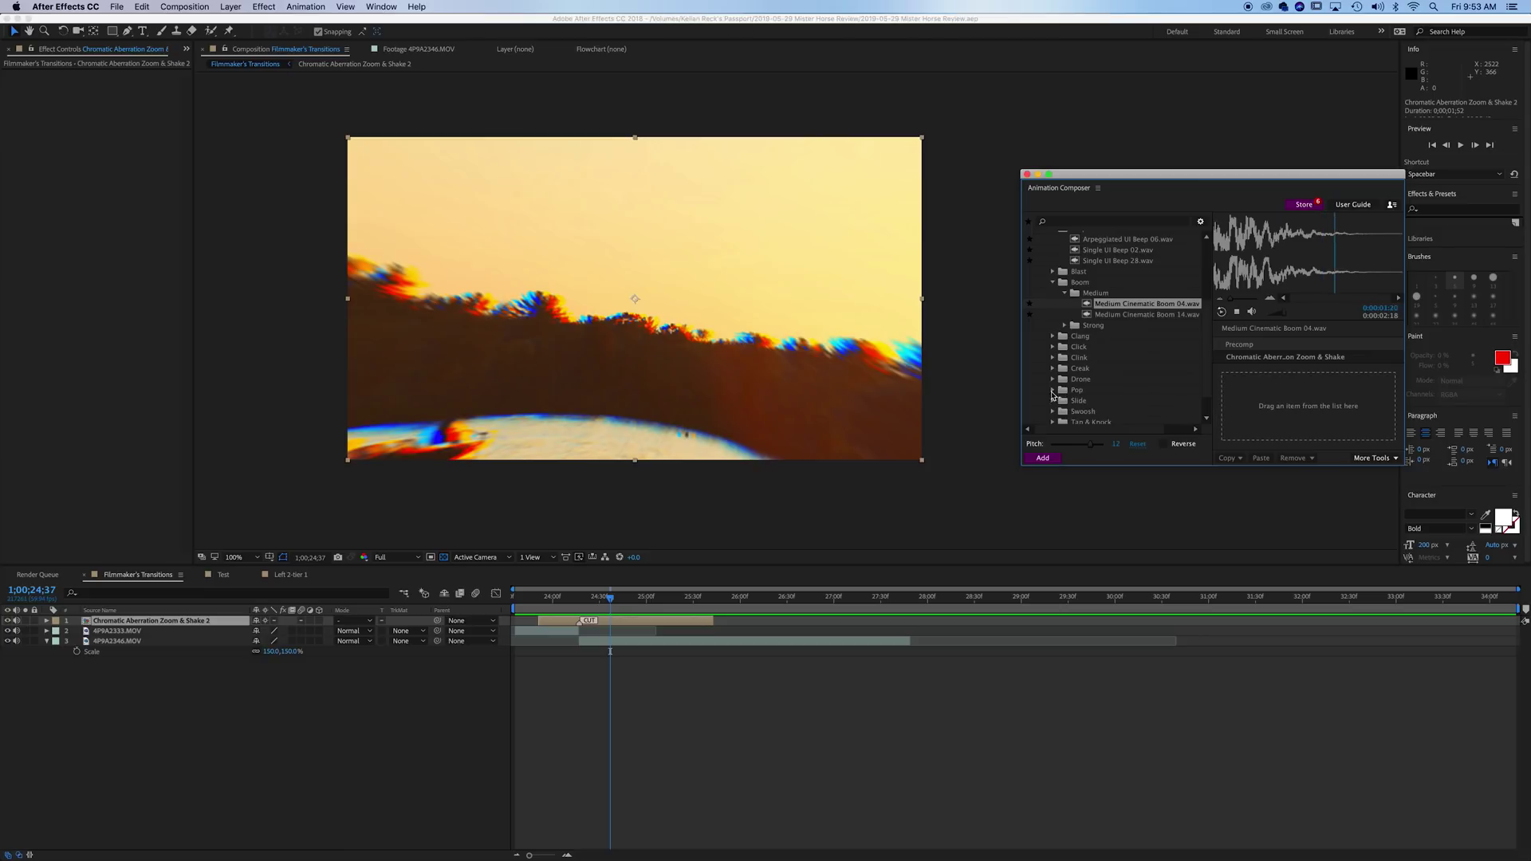
left_click(1053, 390)
left_click(1088, 401)
mouse_move(1091, 448)
left_mouse_down()
mouse_move(1066, 448)
mouse_move(1108, 446)
left_mouse_up()
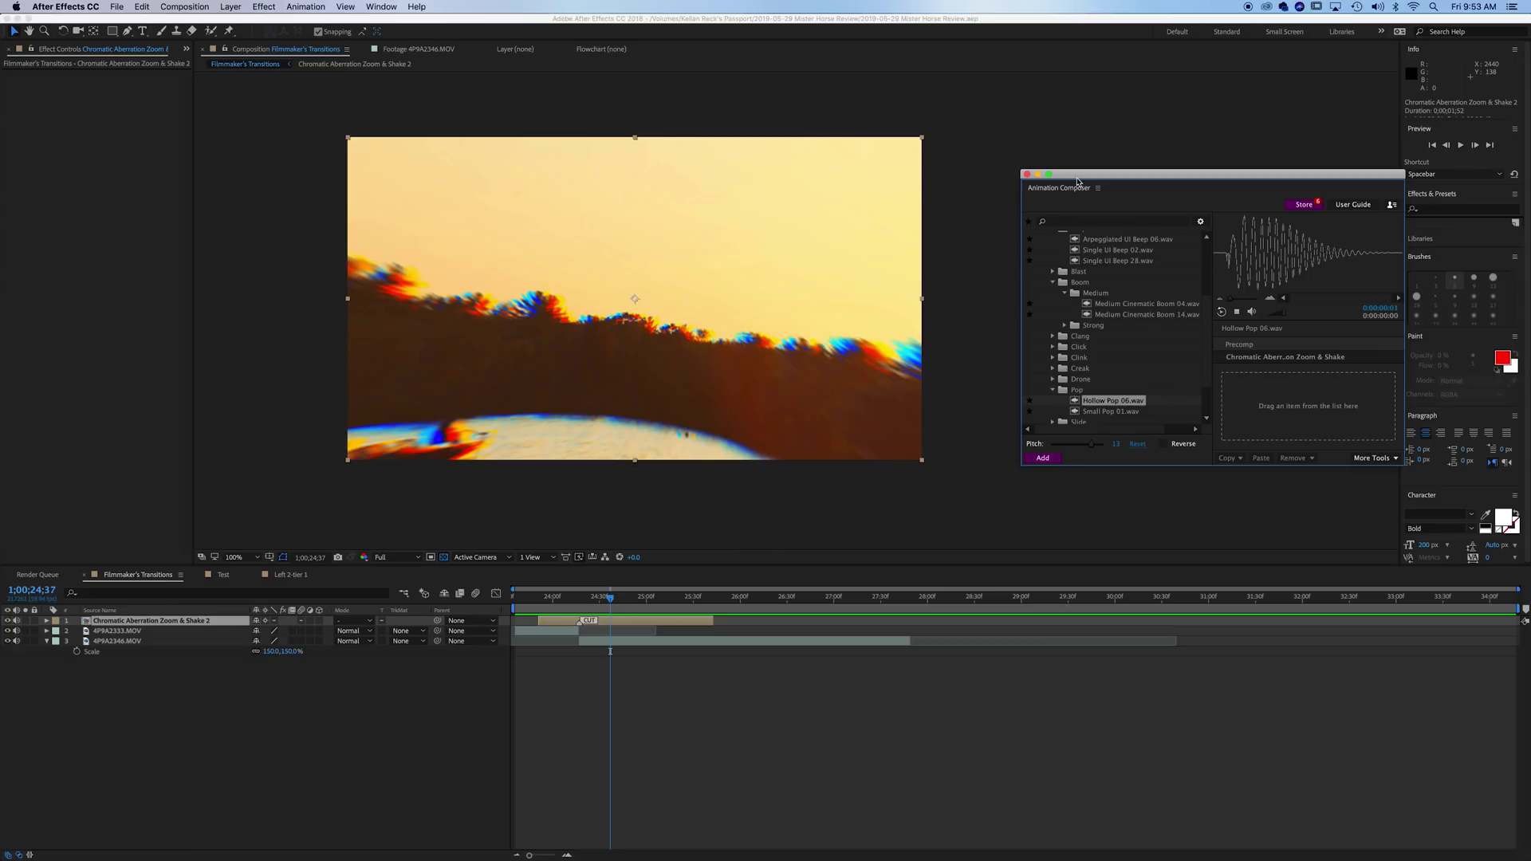
- Audition Swoosh Transition 03.wav from the Transition folder with its pitch raised
scroll(1179, 283, "down", 3)
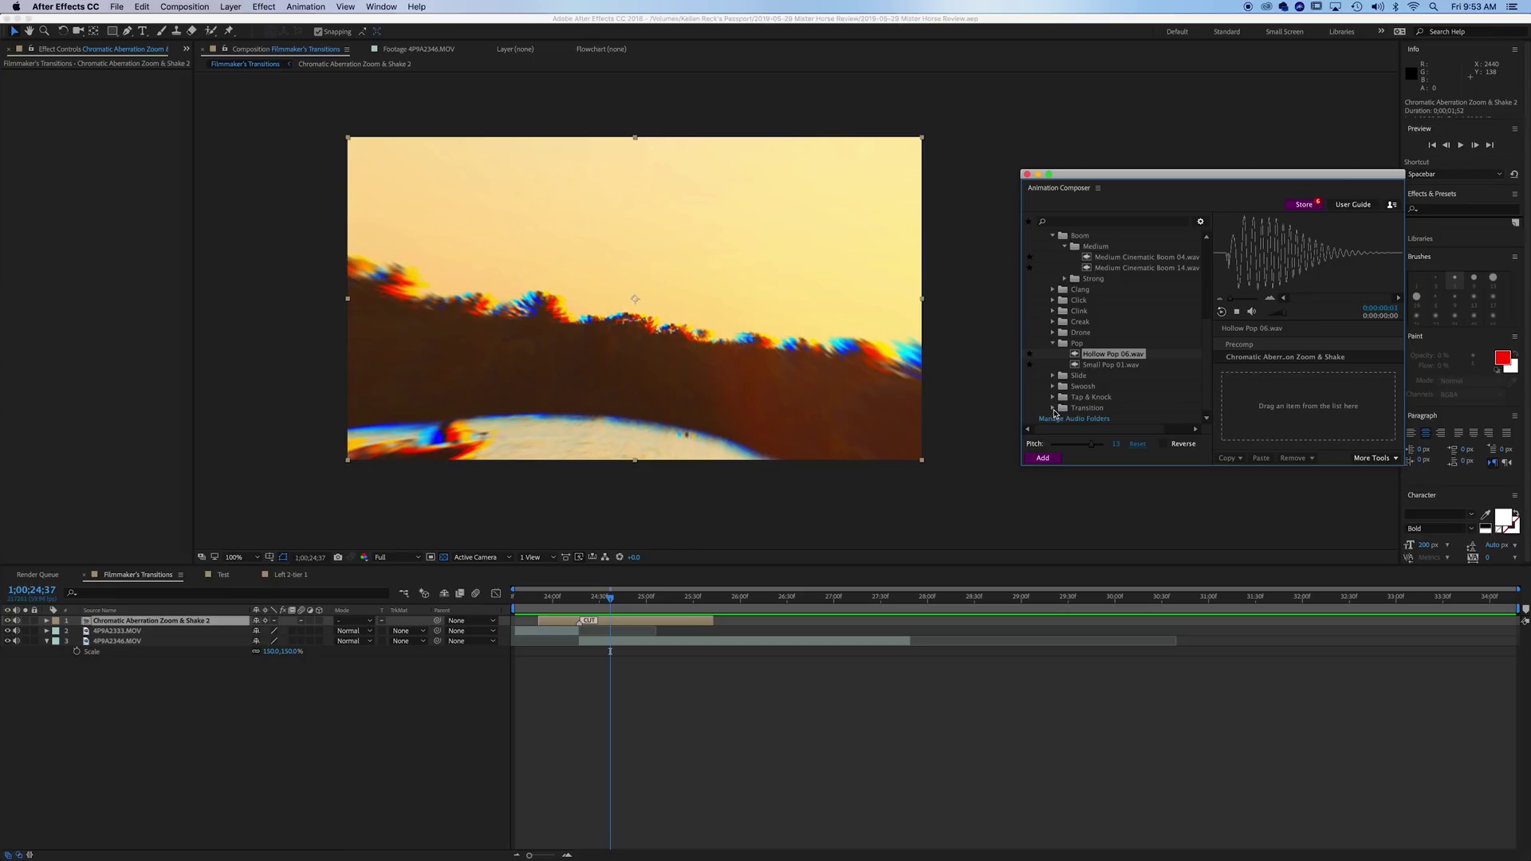
left_click(1054, 409)
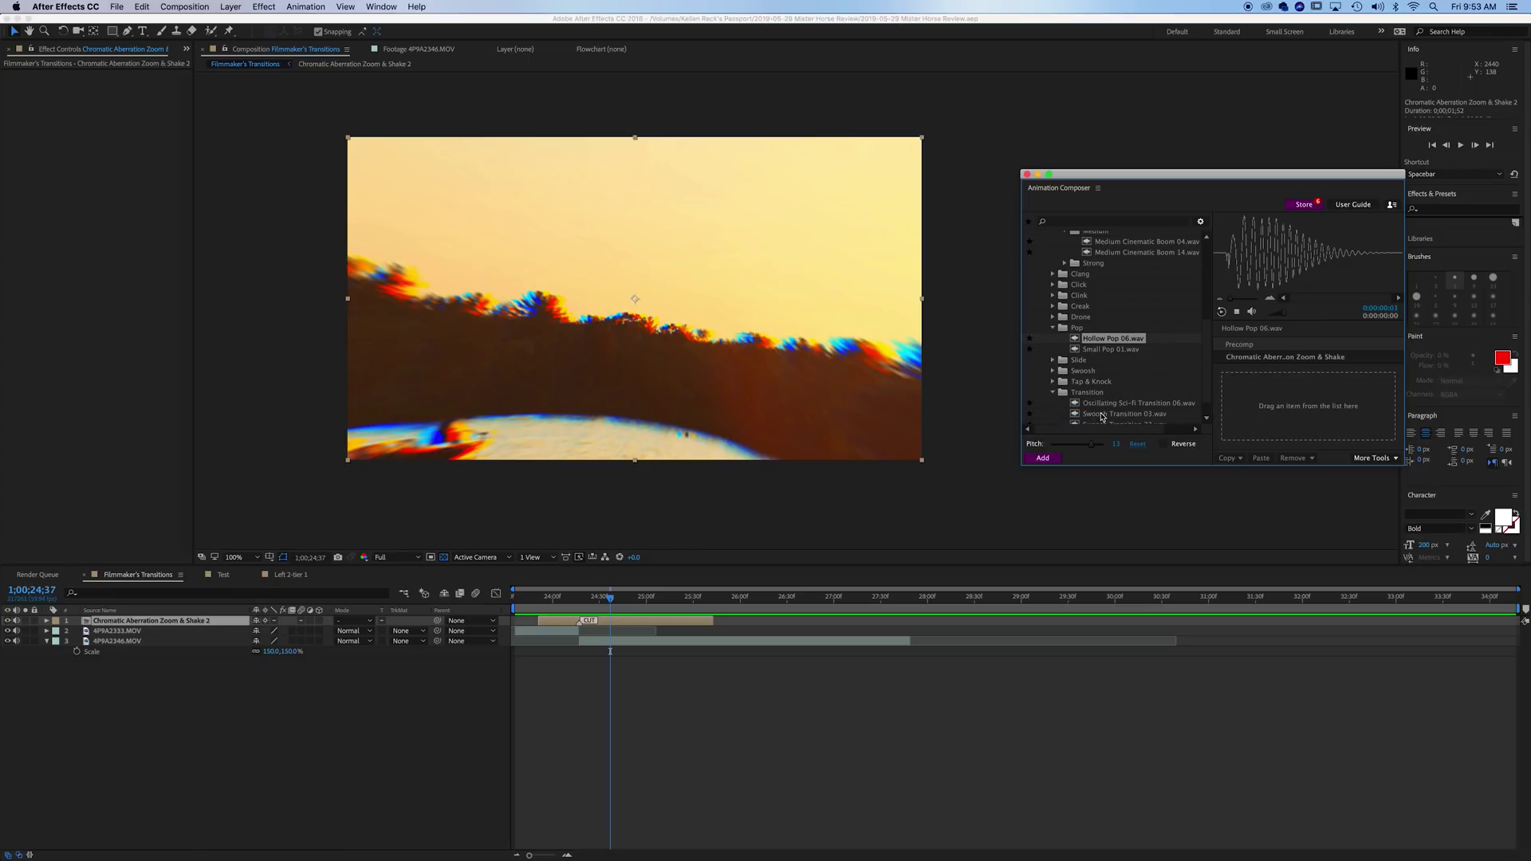
left_click(1101, 415)
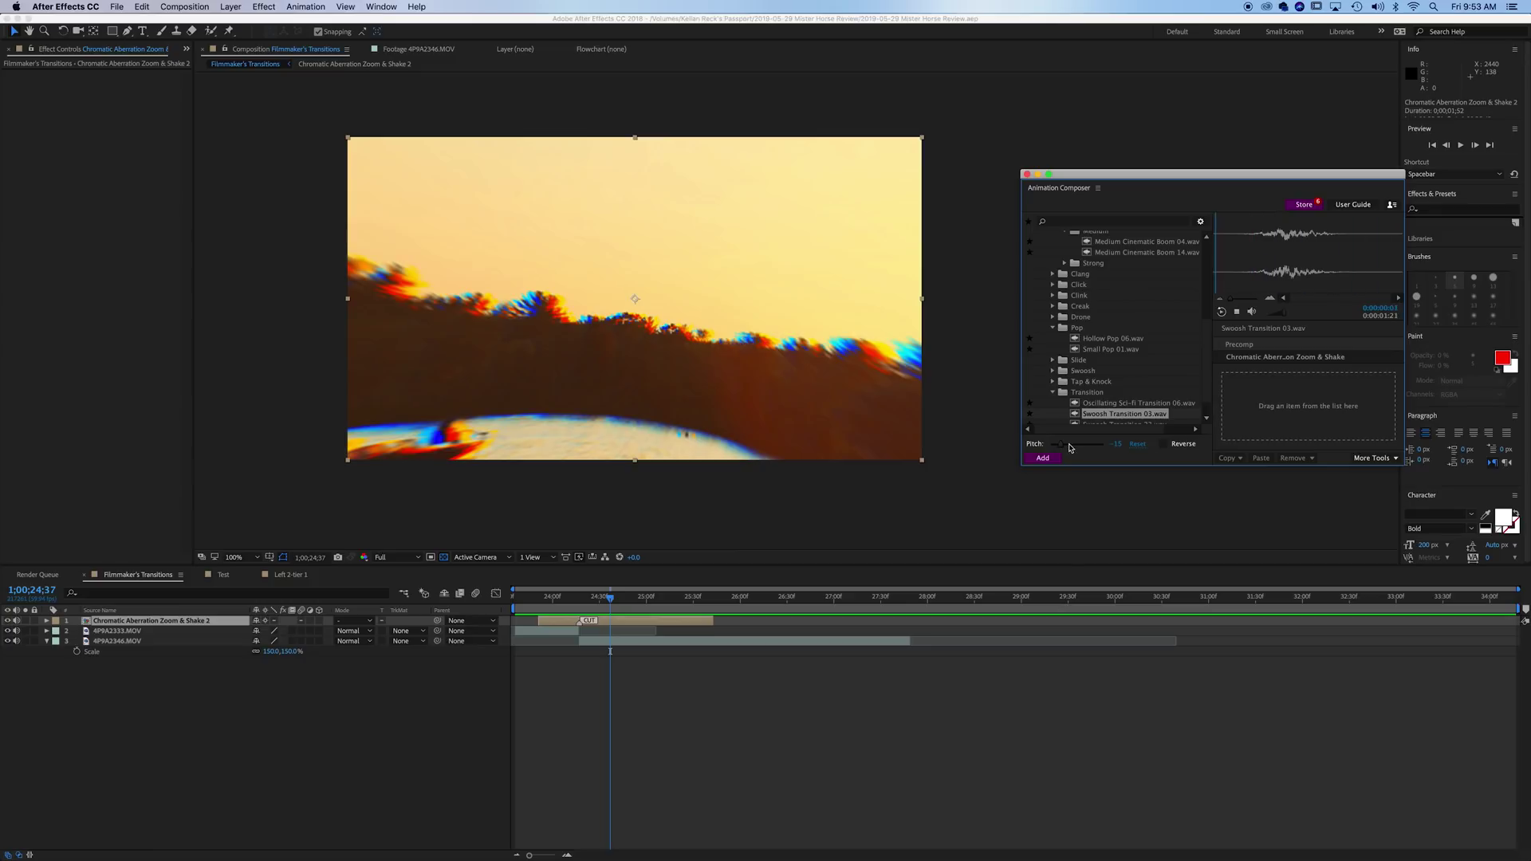
left_click_drag(1070, 445, 1087, 444)
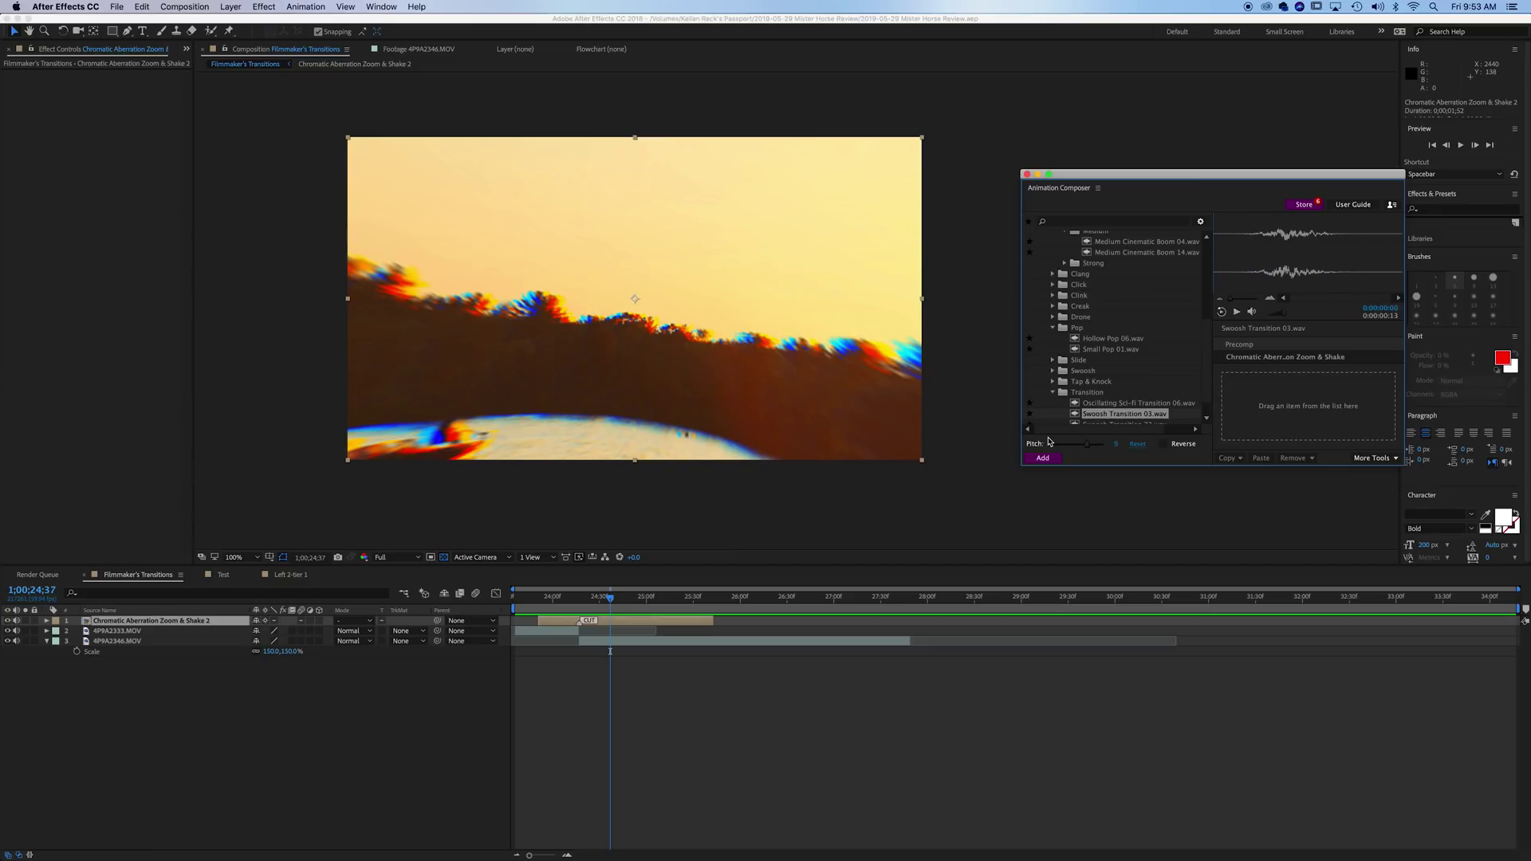